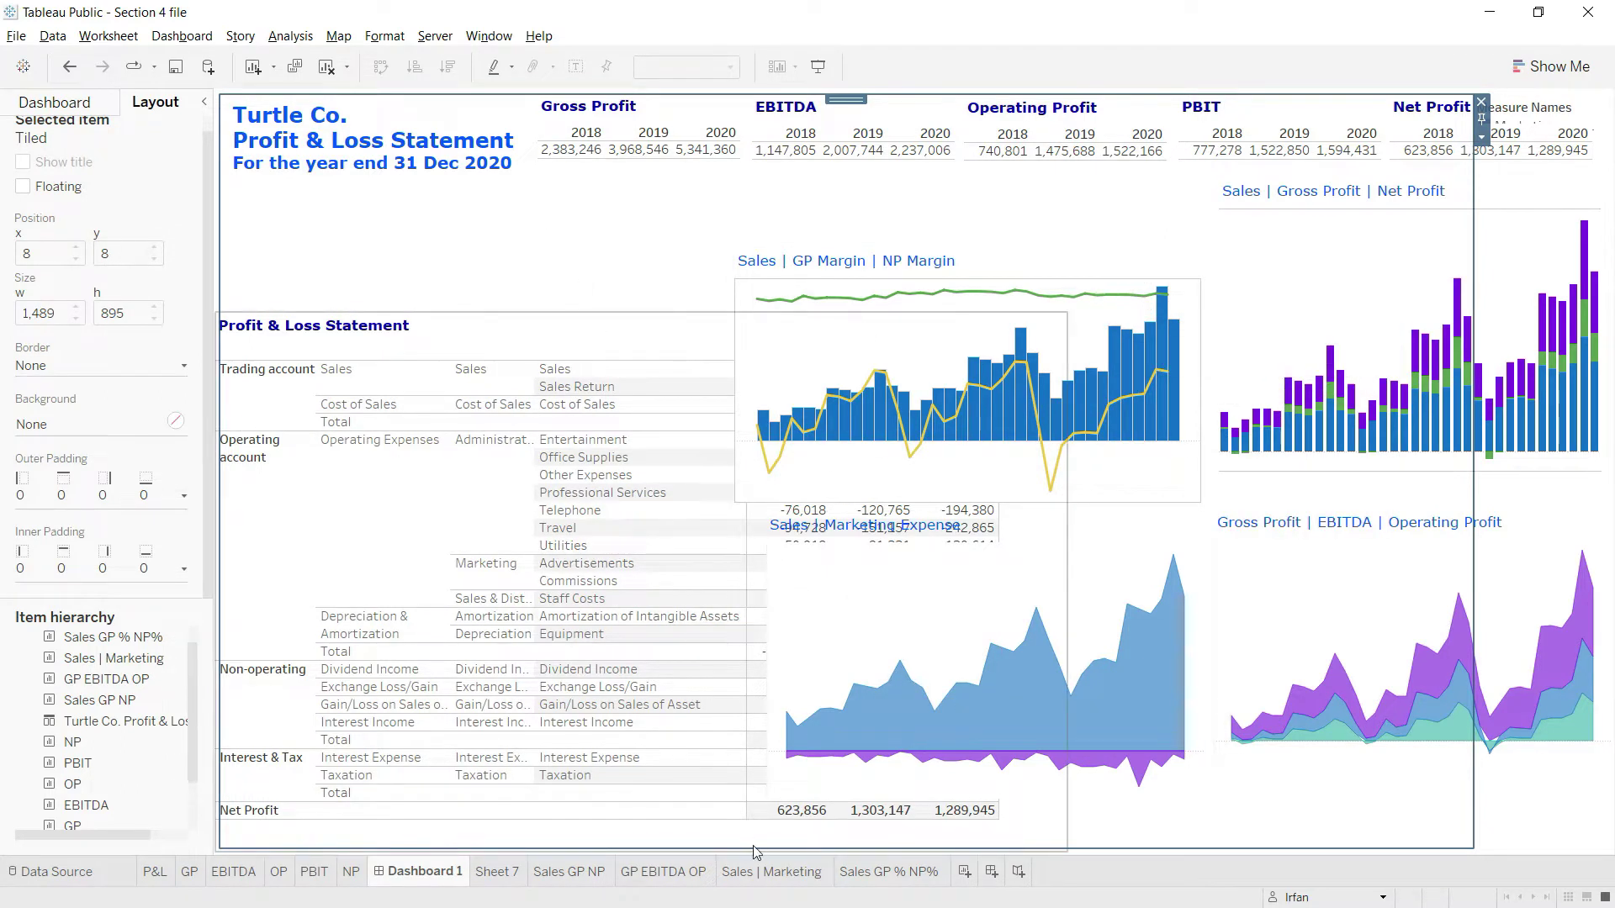
Step: Switch from Dashboard 1 to the P&L worksheet
click(154, 872)
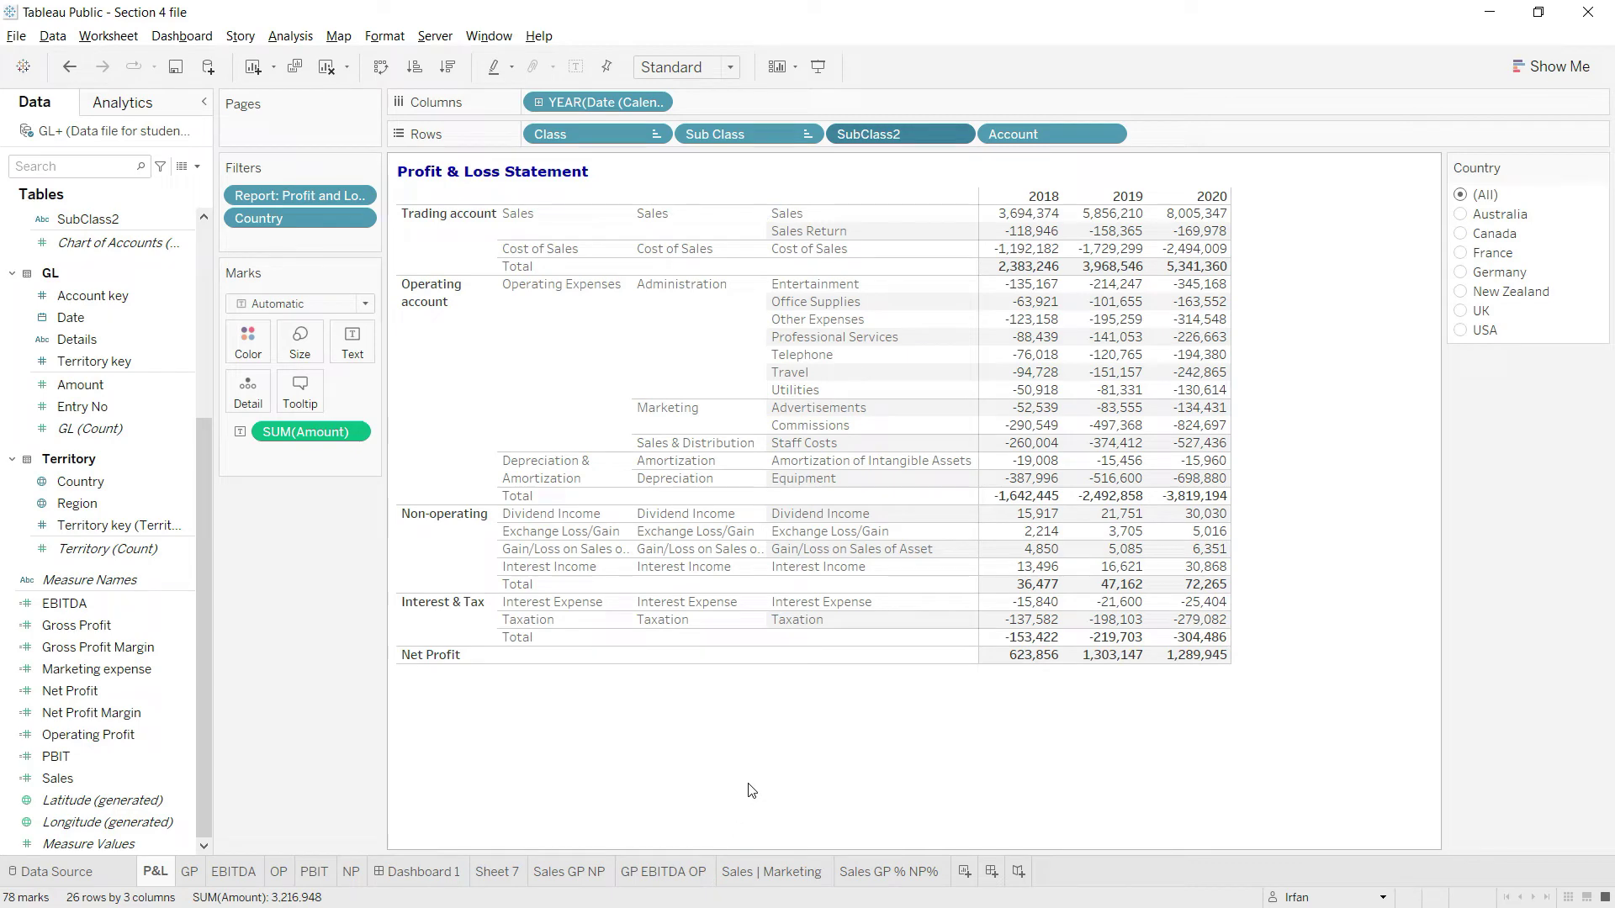
Step: Set the P&L worksheet's default Sheet font size to 8 through Format > Font
click(384, 36)
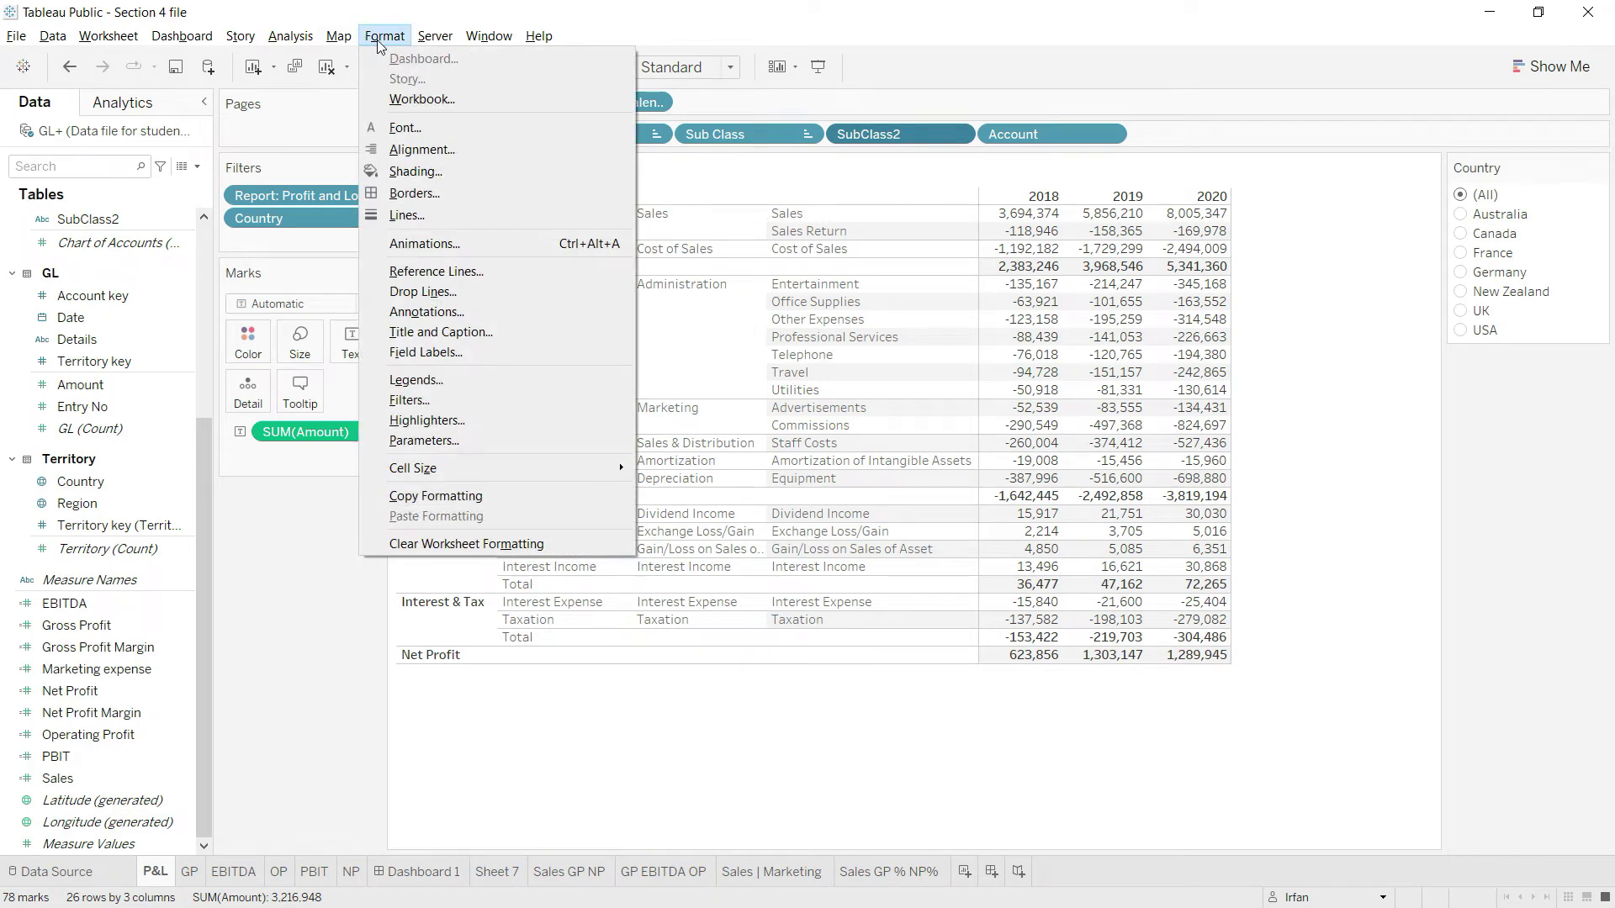
click(420, 128)
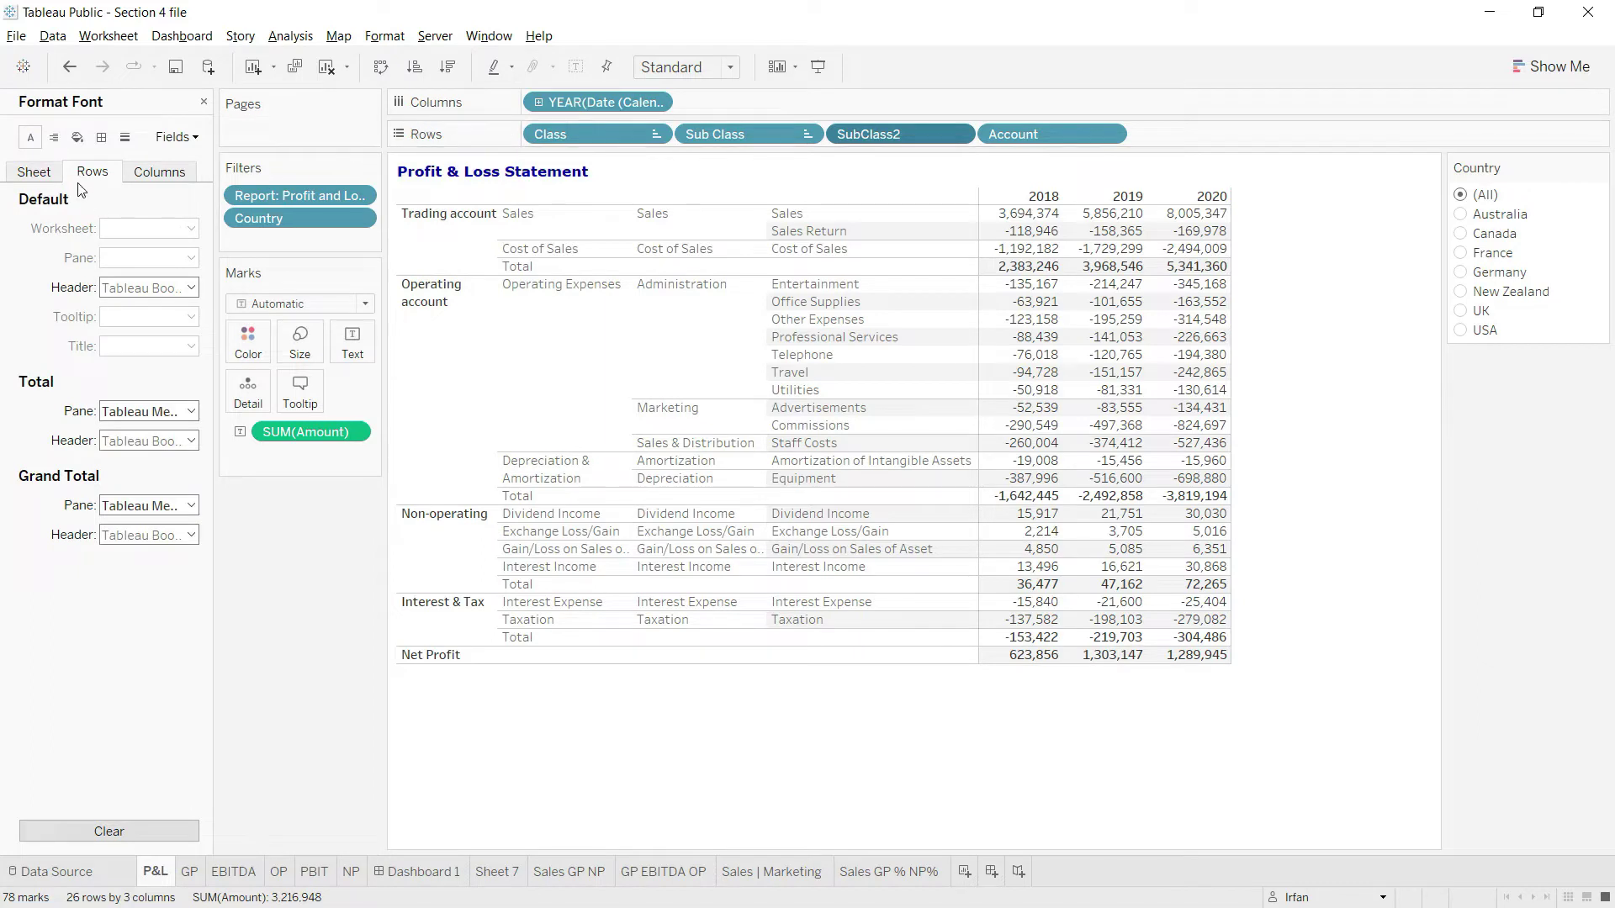
click(48, 174)
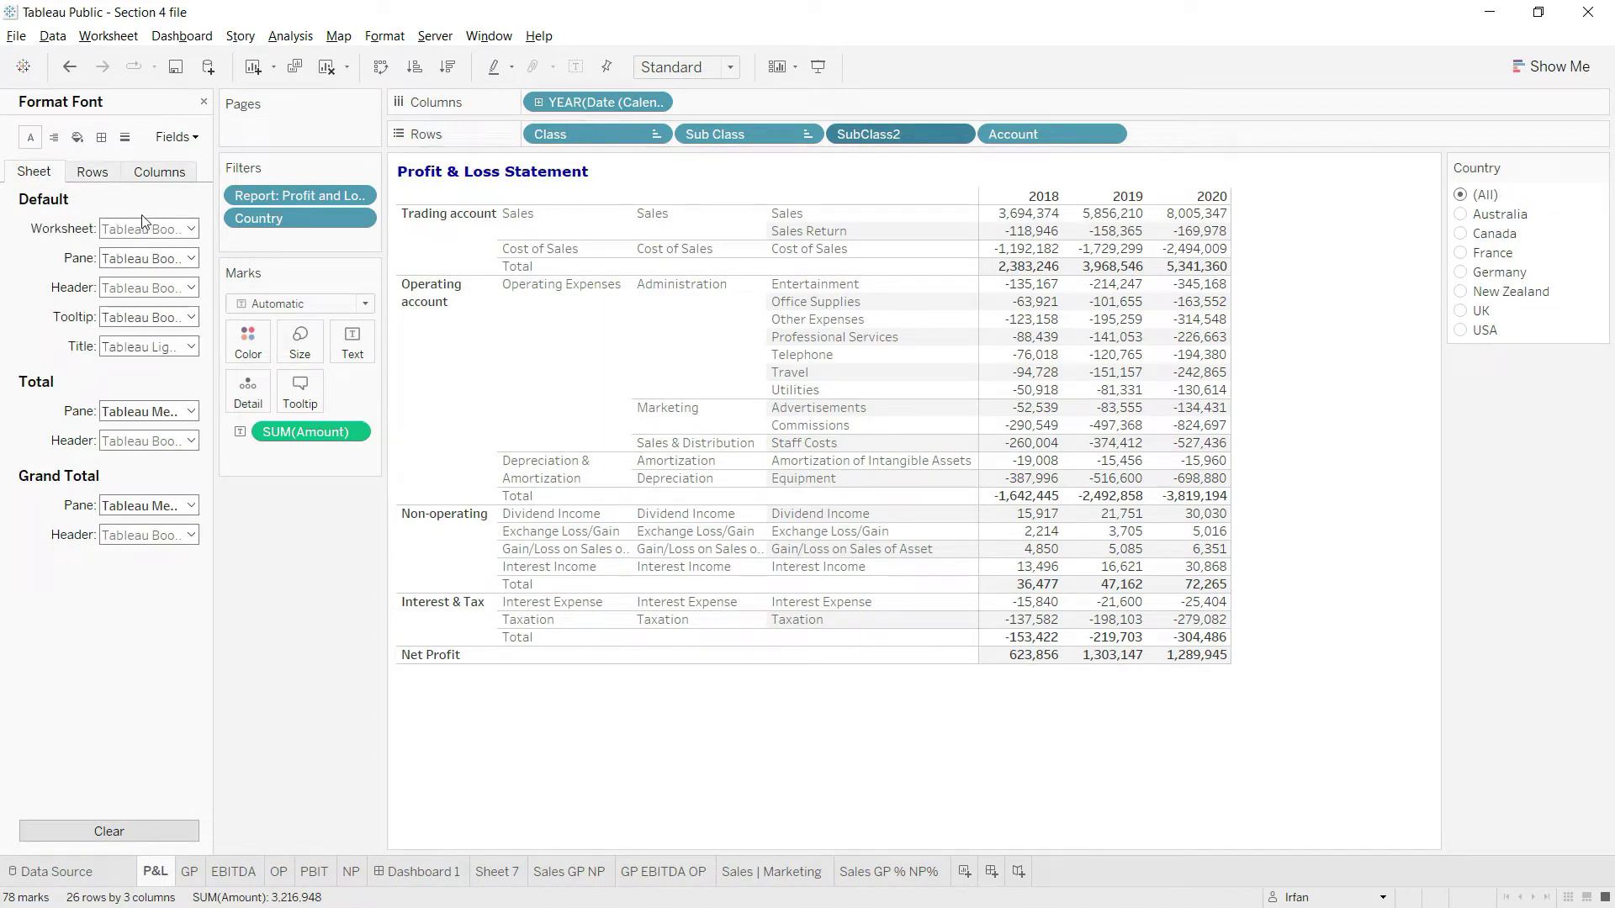
click(192, 232)
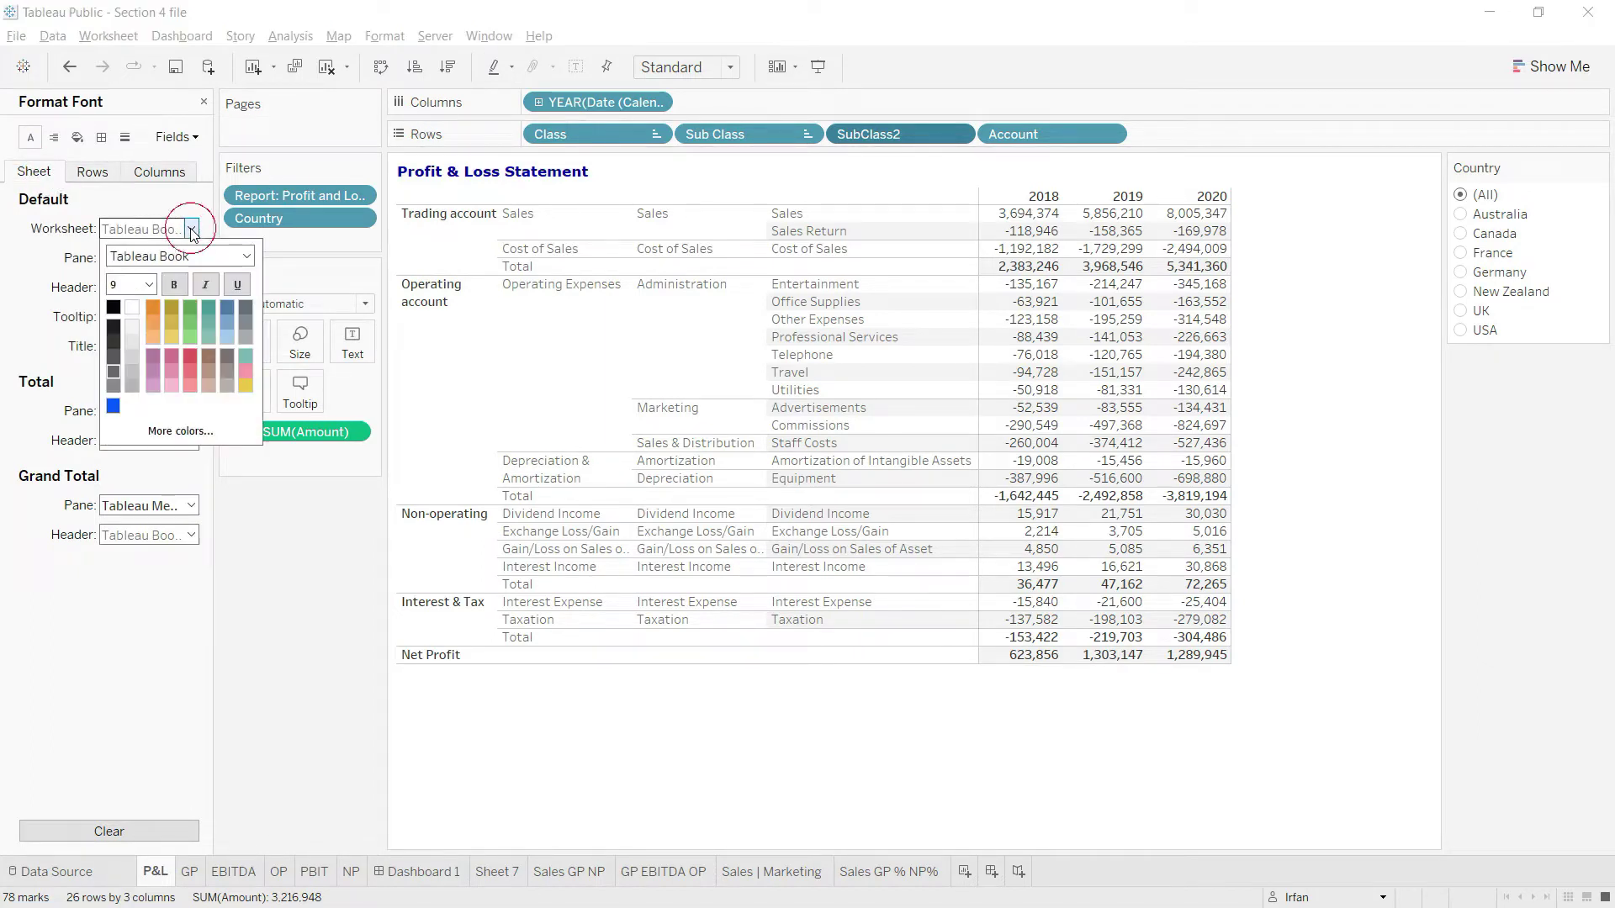
click(149, 285)
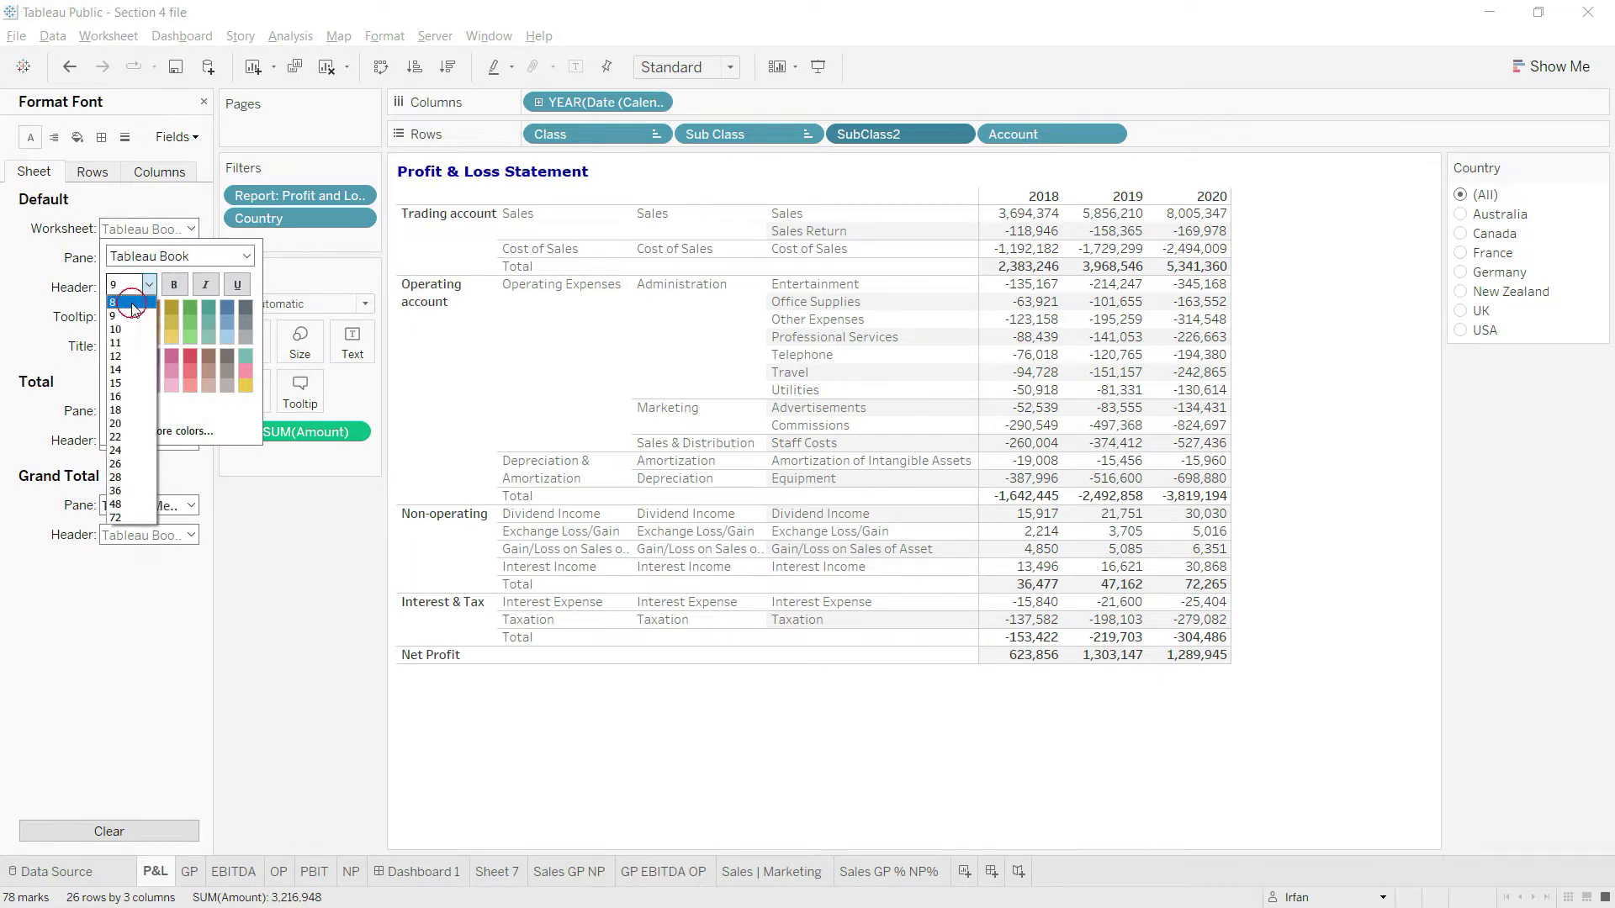
click(132, 304)
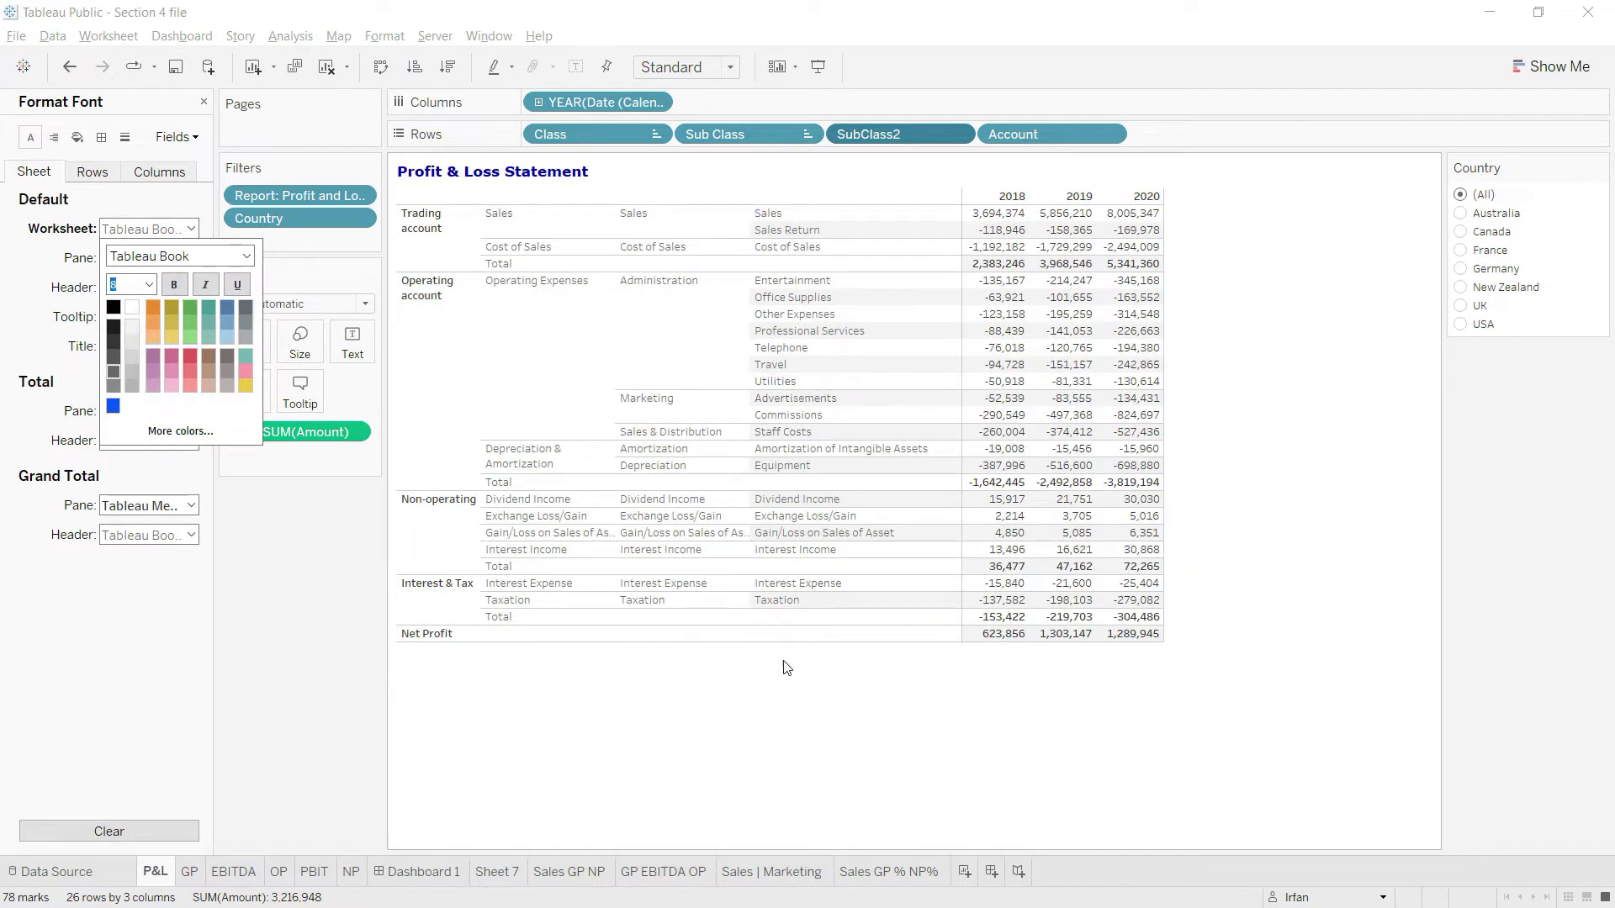
click(813, 700)
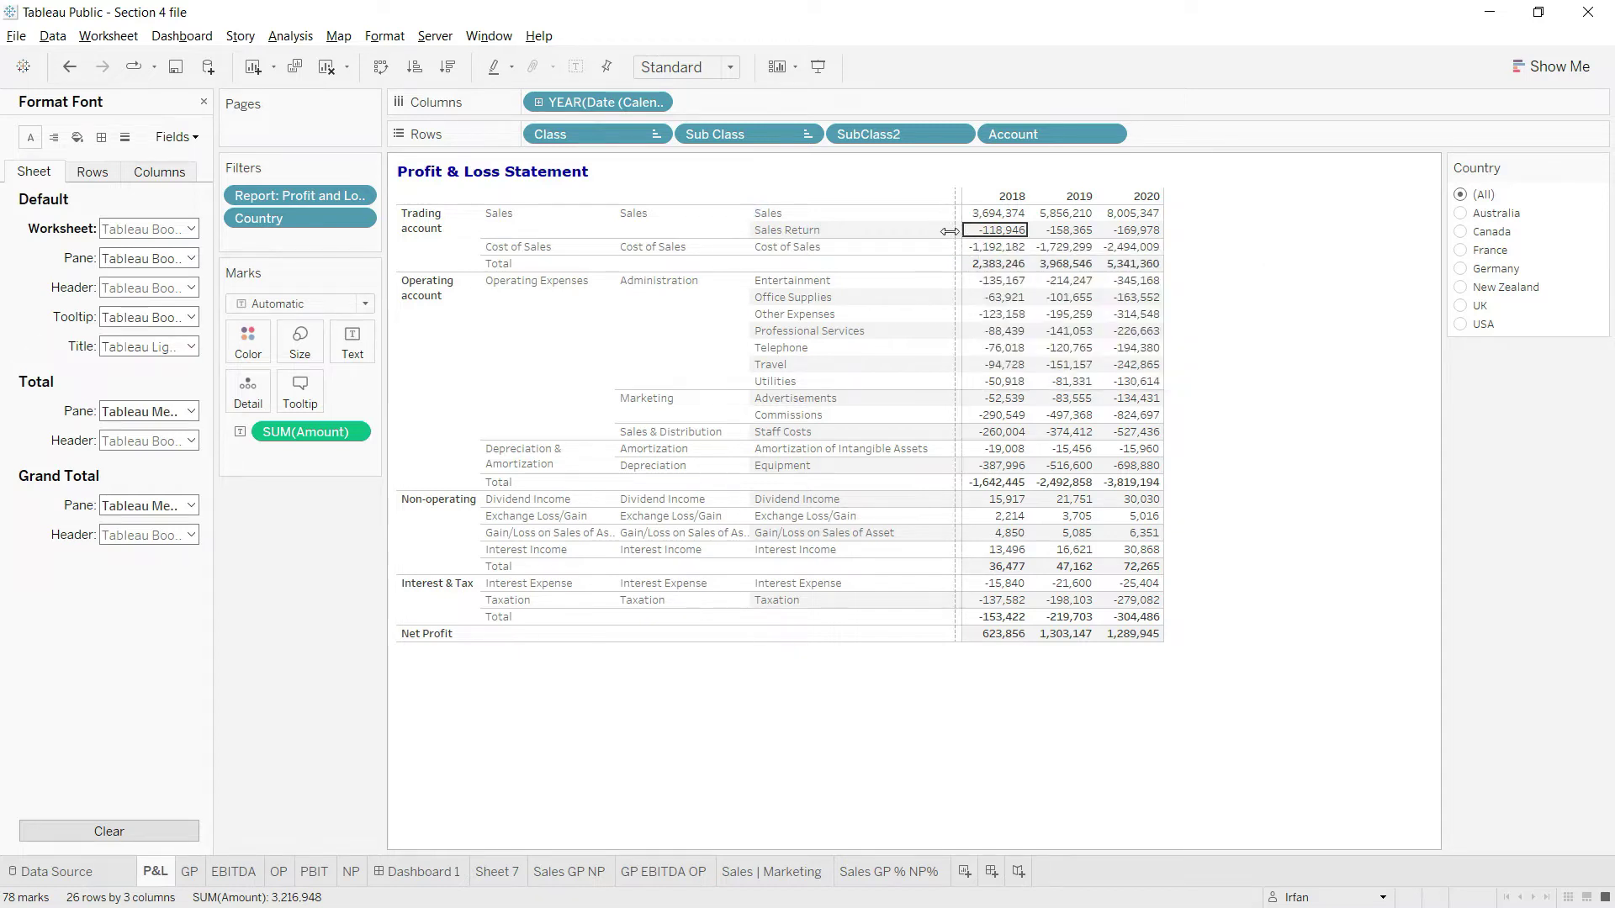
Step: Drag the account-name column narrower in the P&L table and return to Dashboard 1
drag(949, 232, 897, 221)
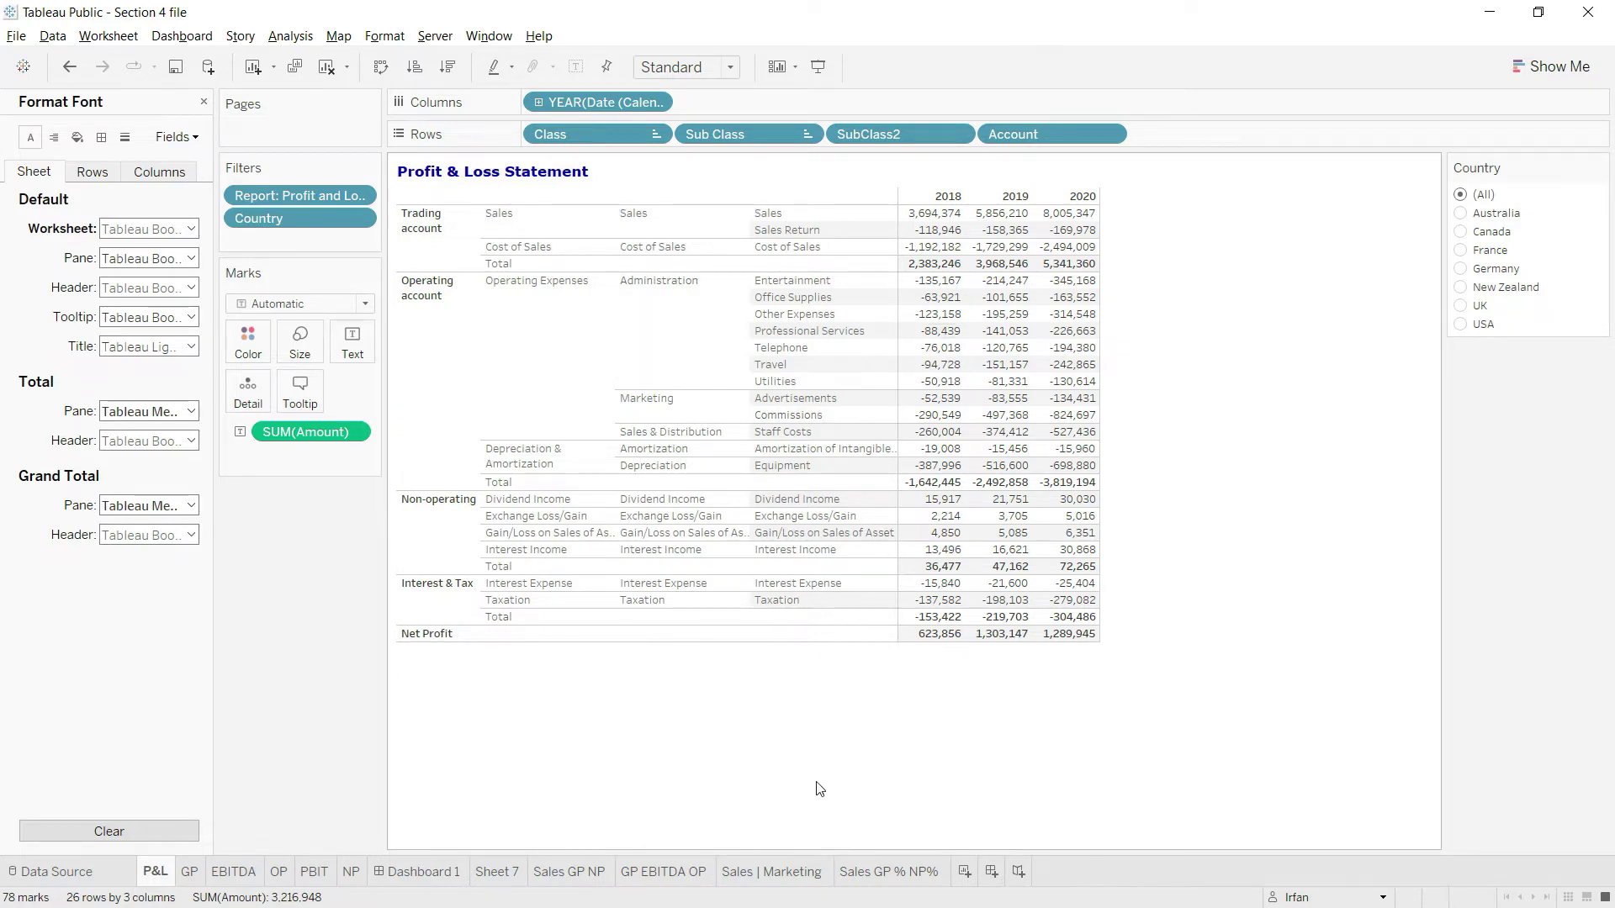
click(426, 871)
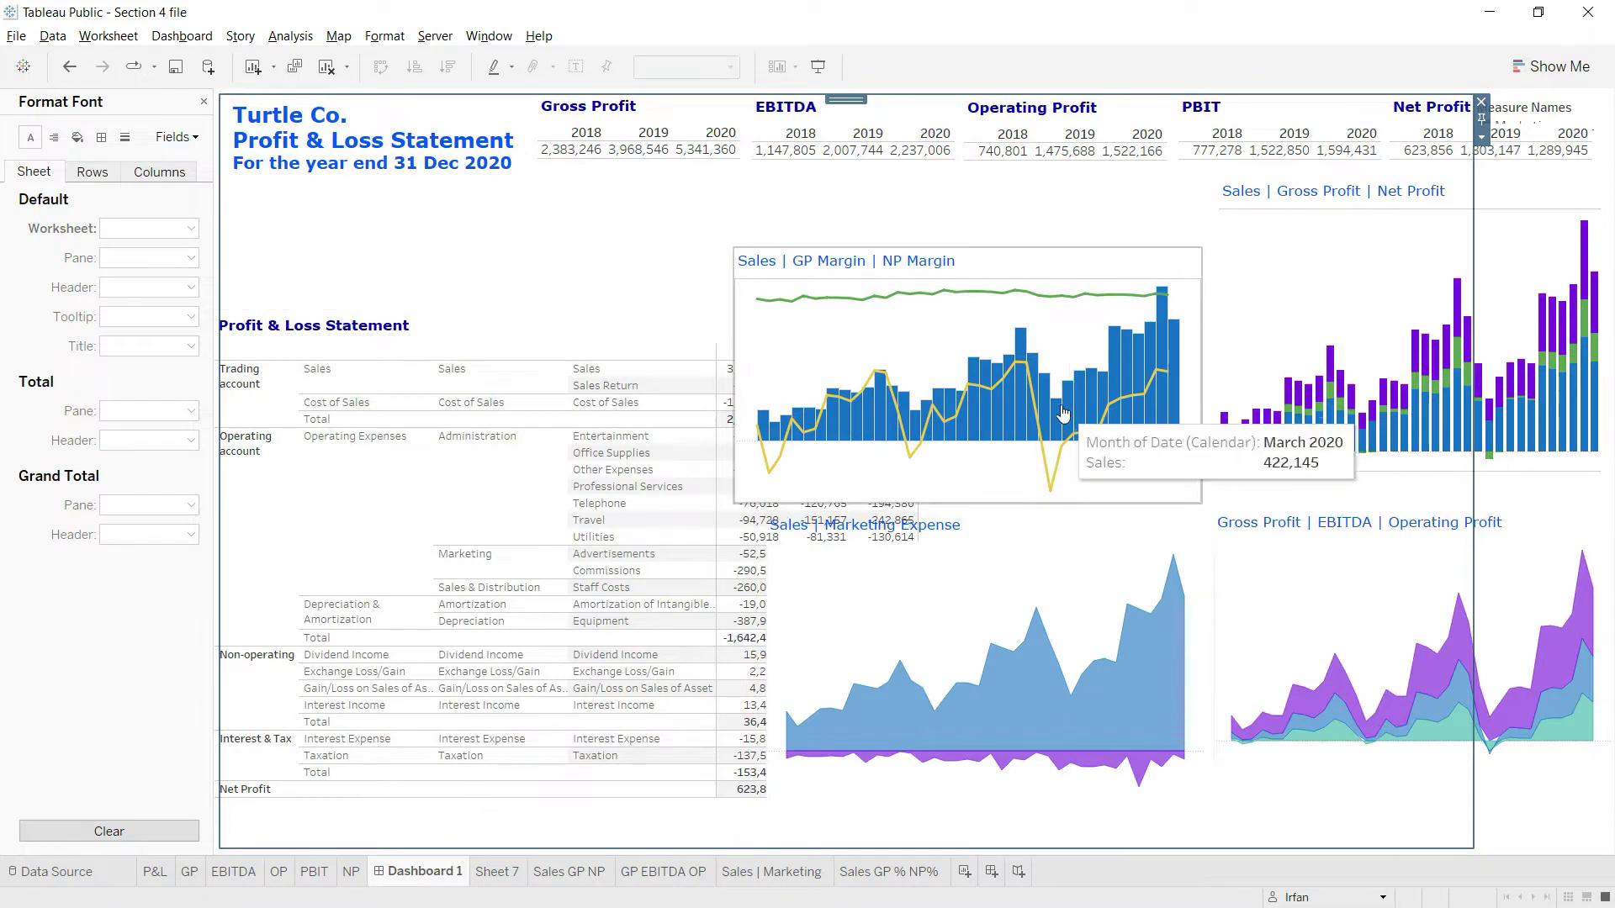
Step: Move the Sales | GP Margin | NP Margin chart up, narrow it from the left and make it taller
click(1042, 264)
drag(973, 240, 986, 168)
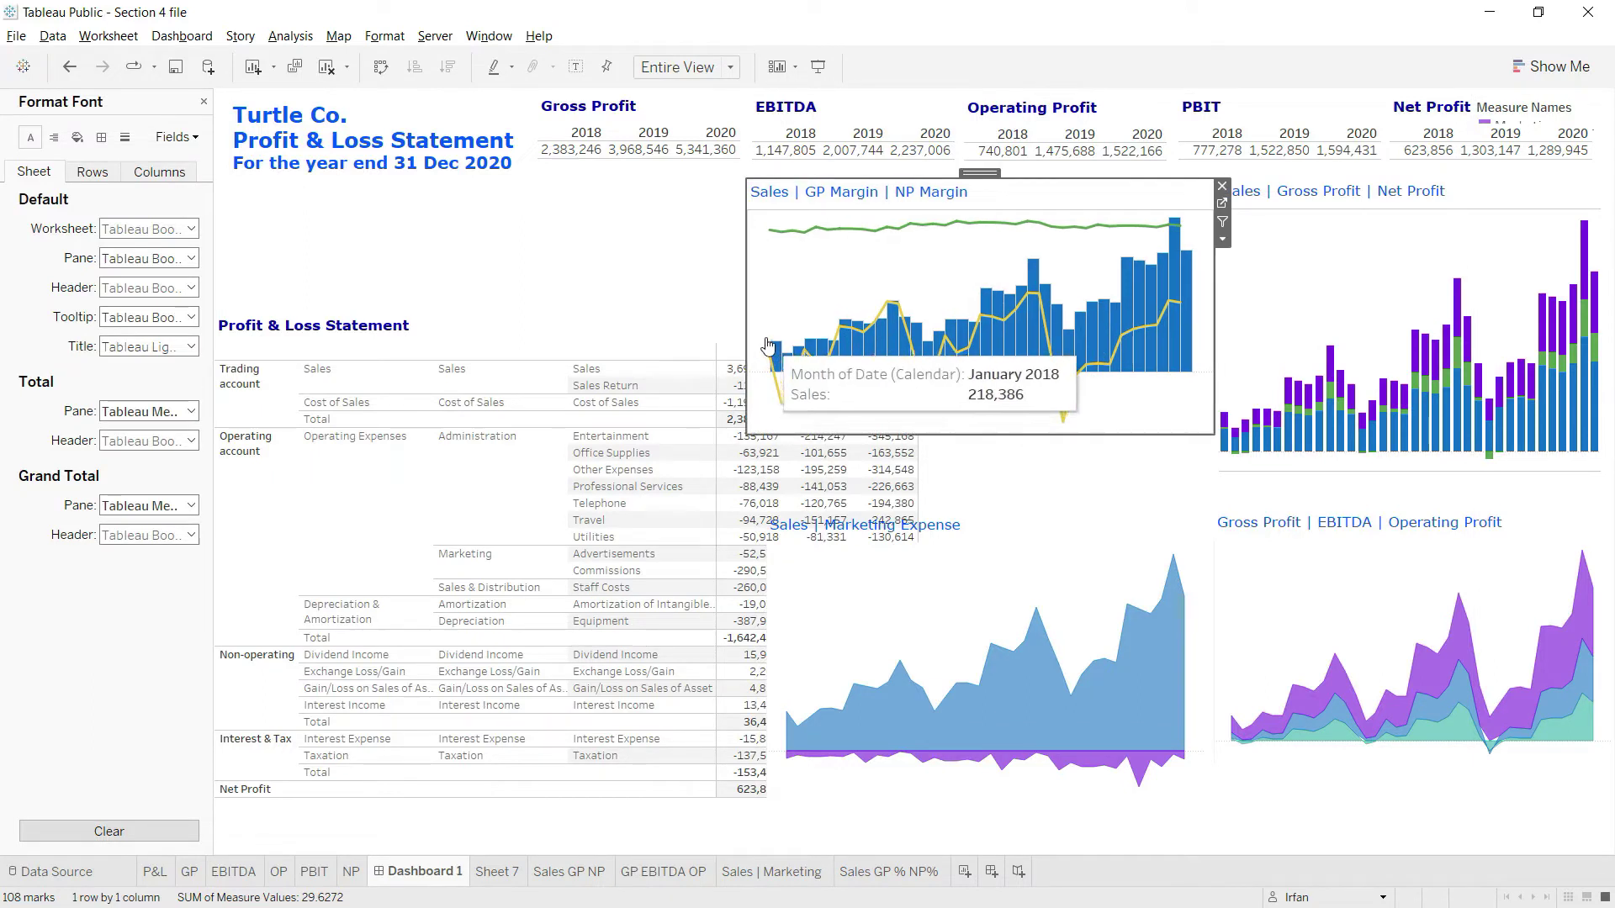
click(748, 310)
drag(748, 309, 795, 313)
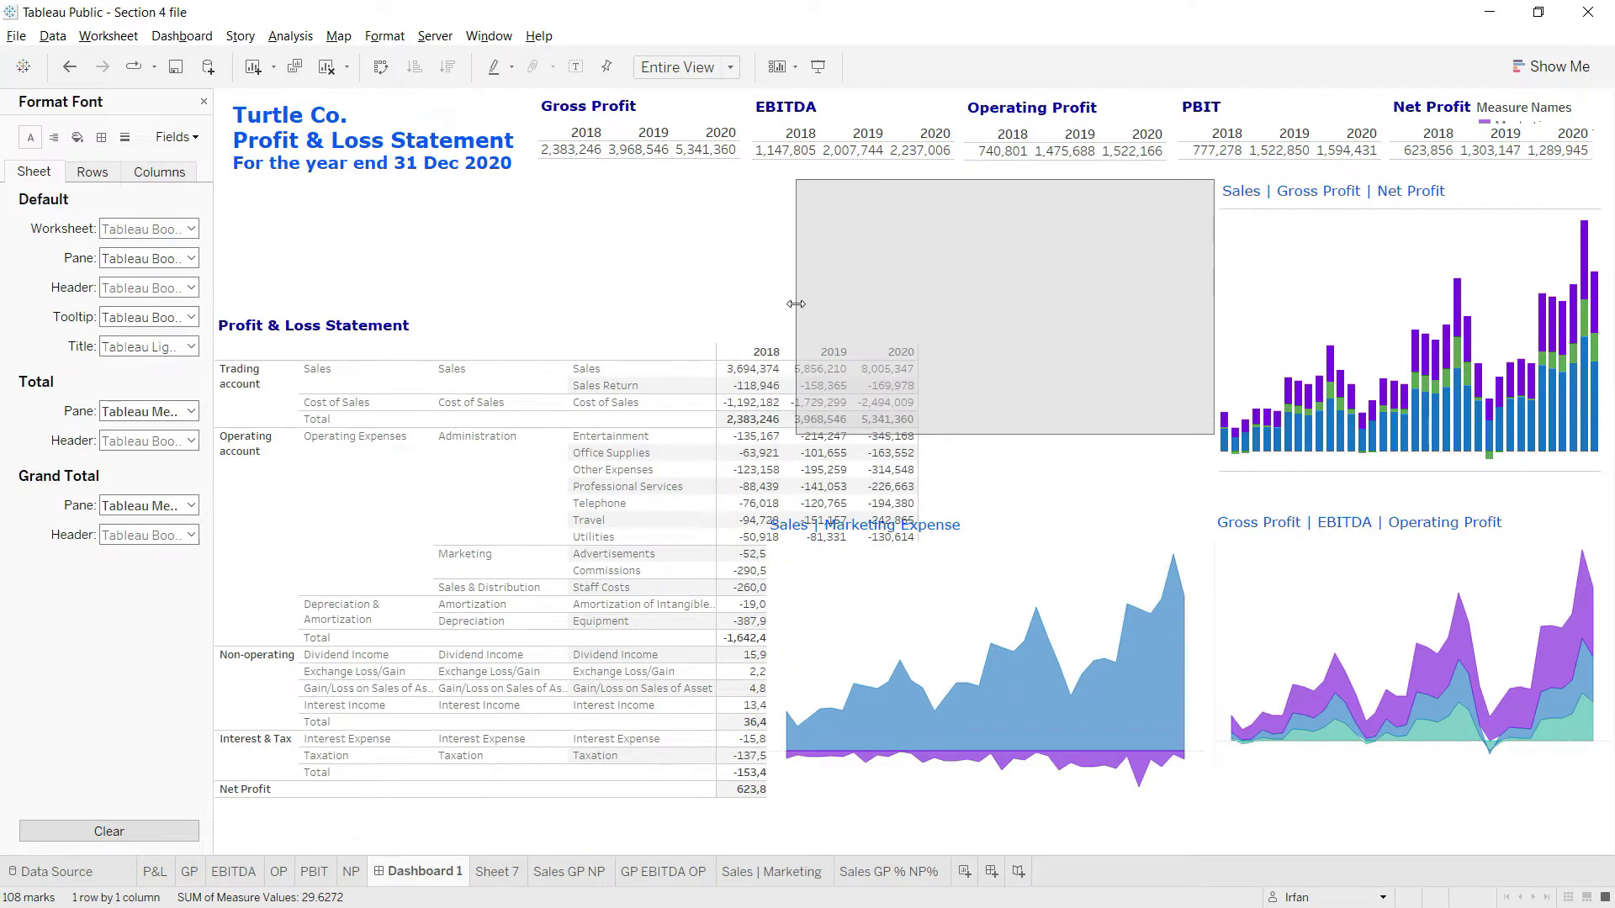
drag(992, 435, 987, 473)
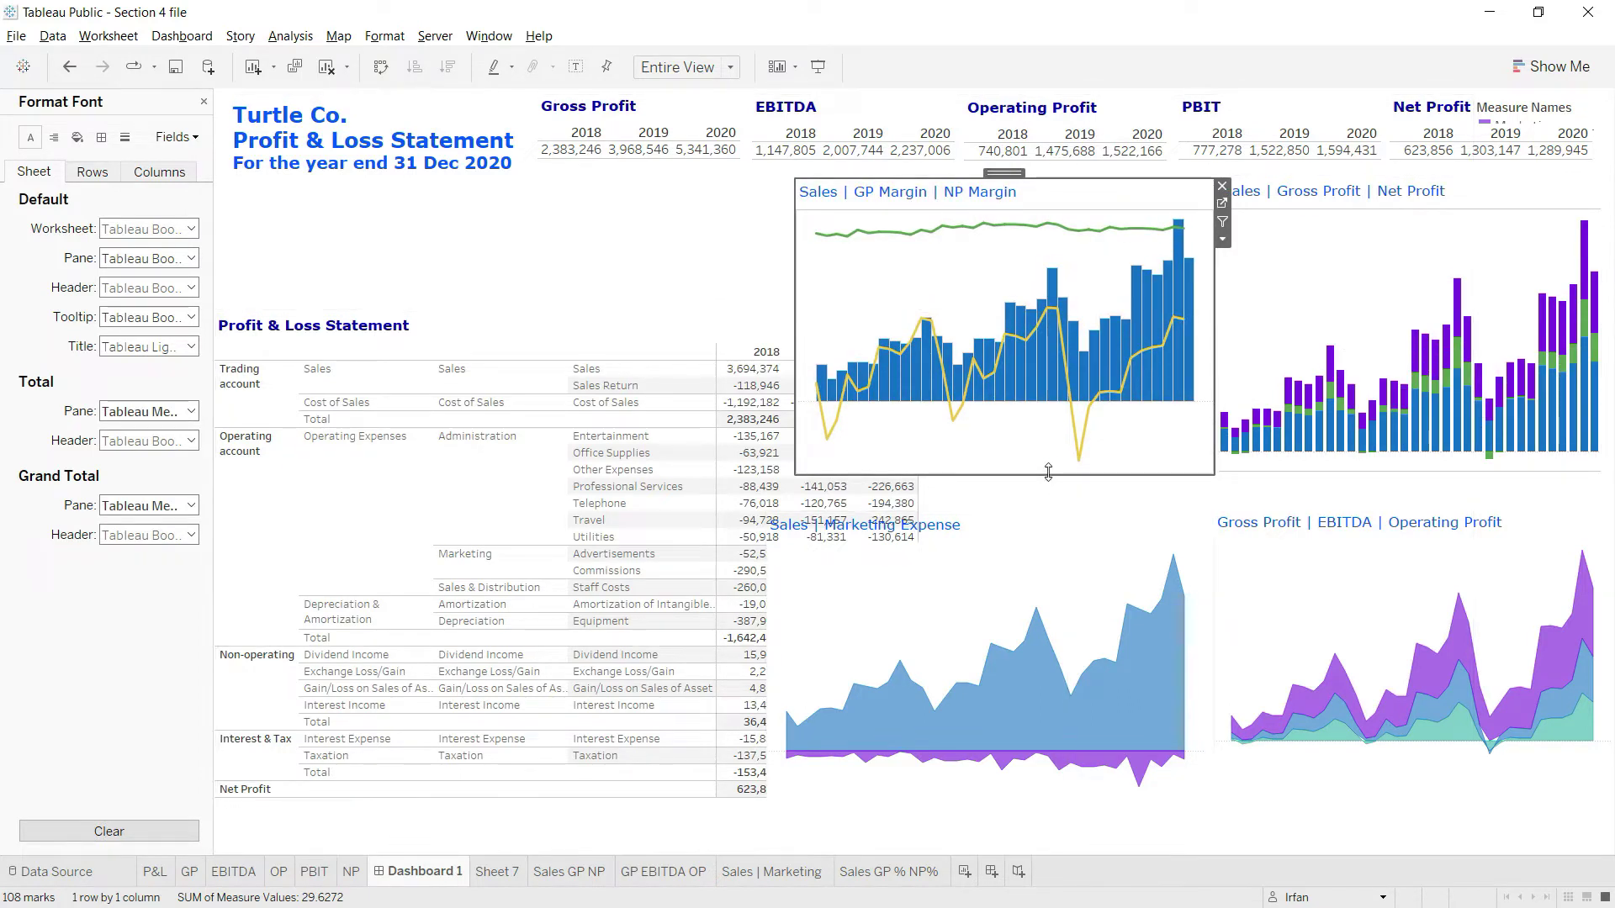
drag(1050, 477, 1048, 489)
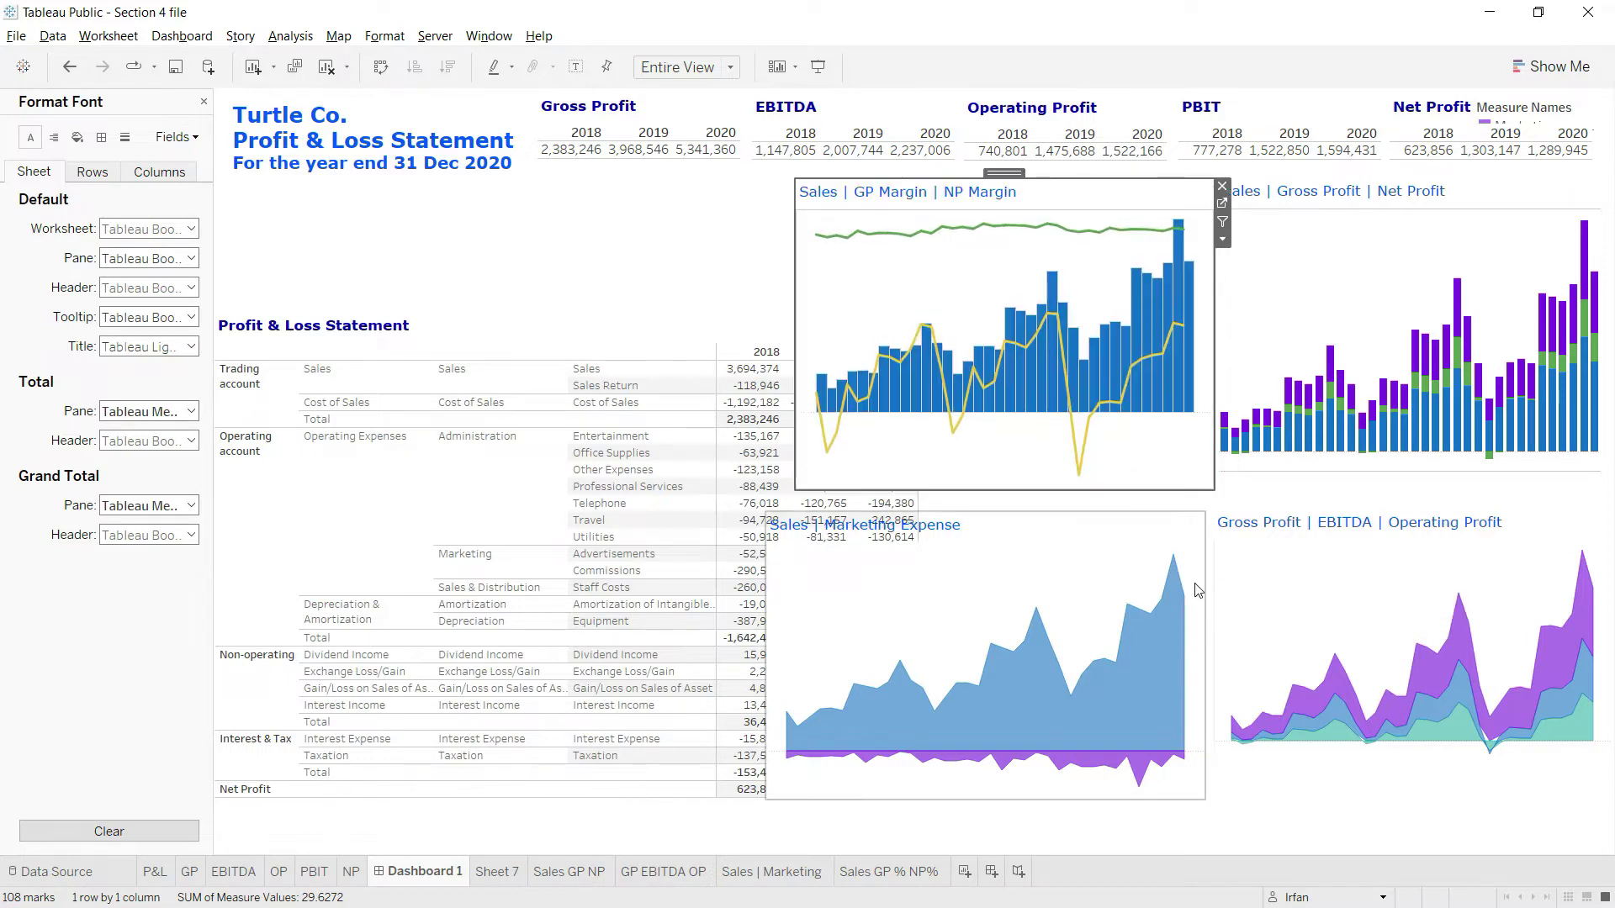
Step: Nudge the Sales | Marketing Expense chart slightly right
click(1032, 532)
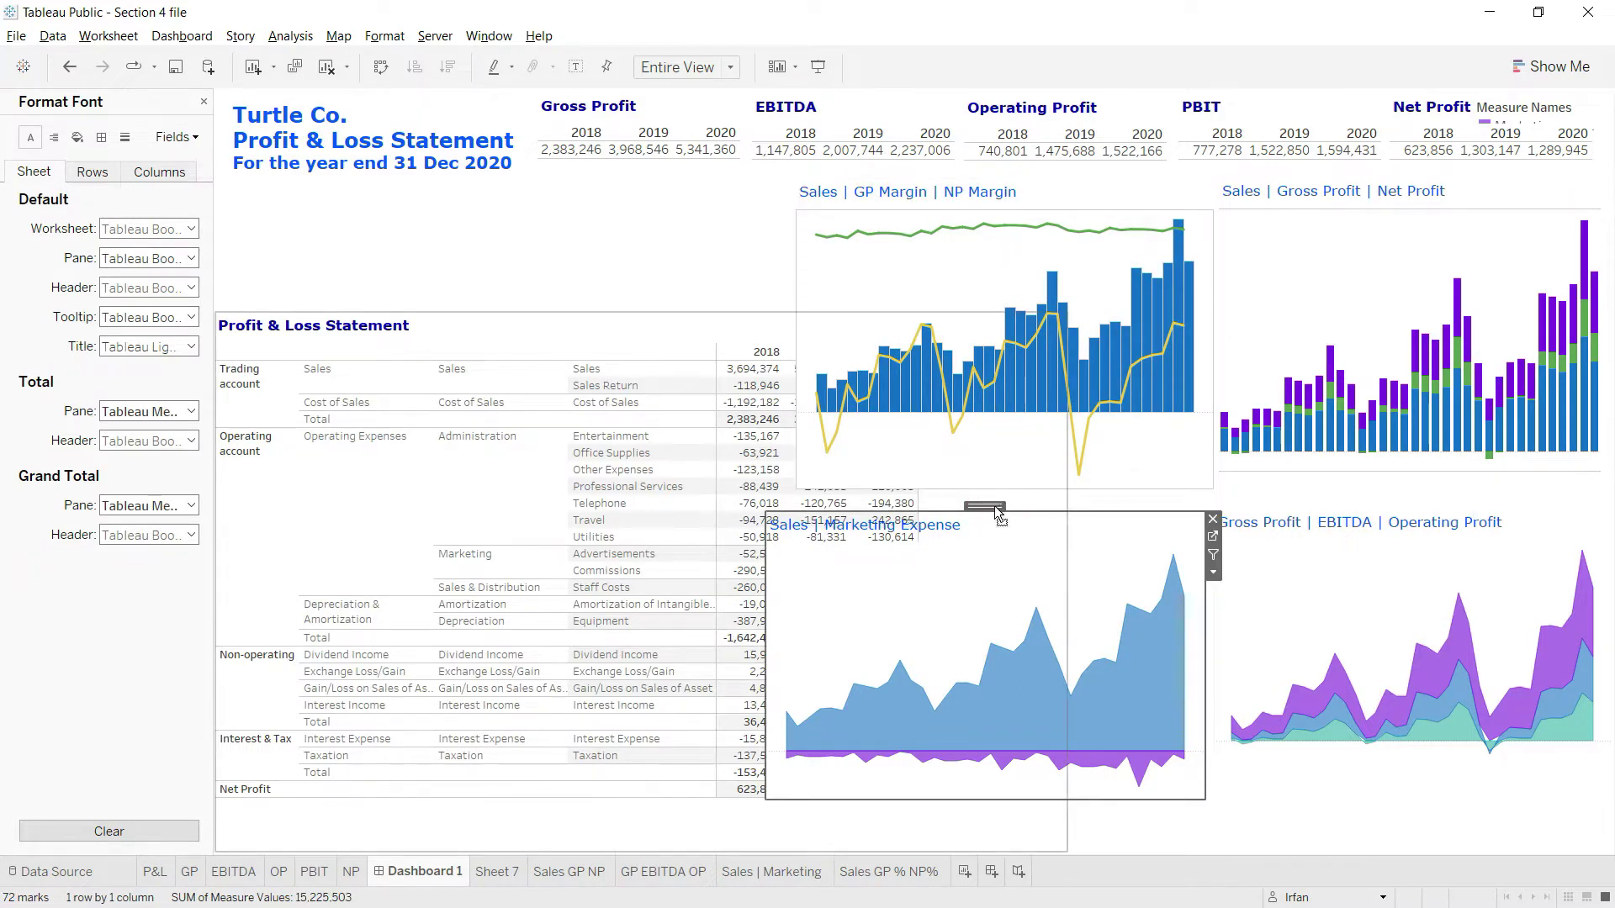
drag(998, 514, 1002, 511)
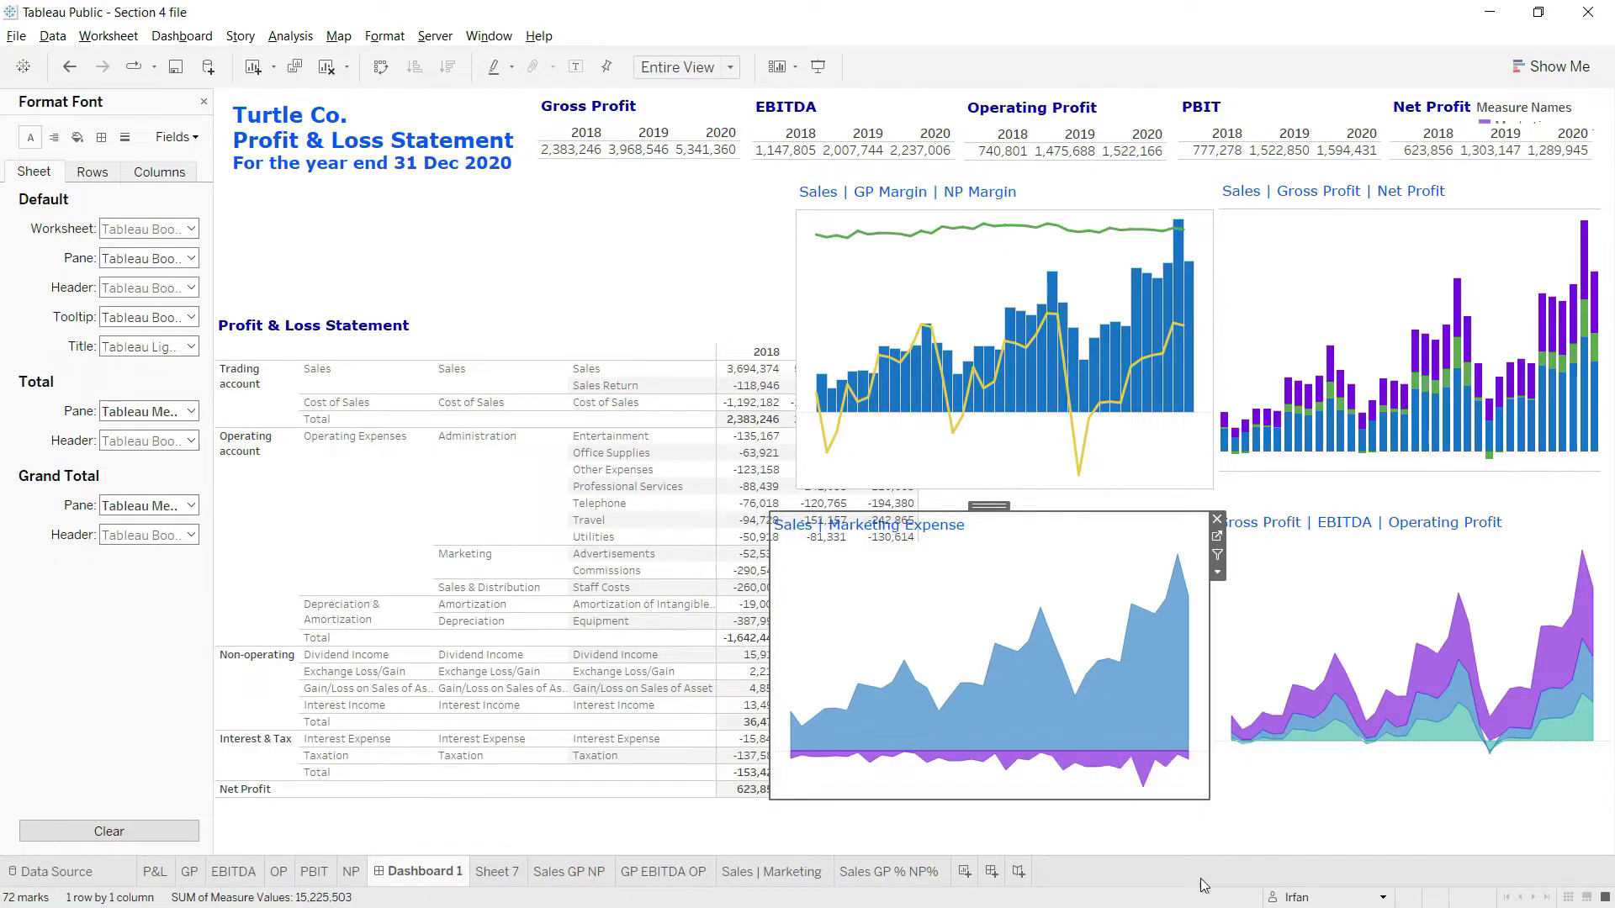
click(1061, 833)
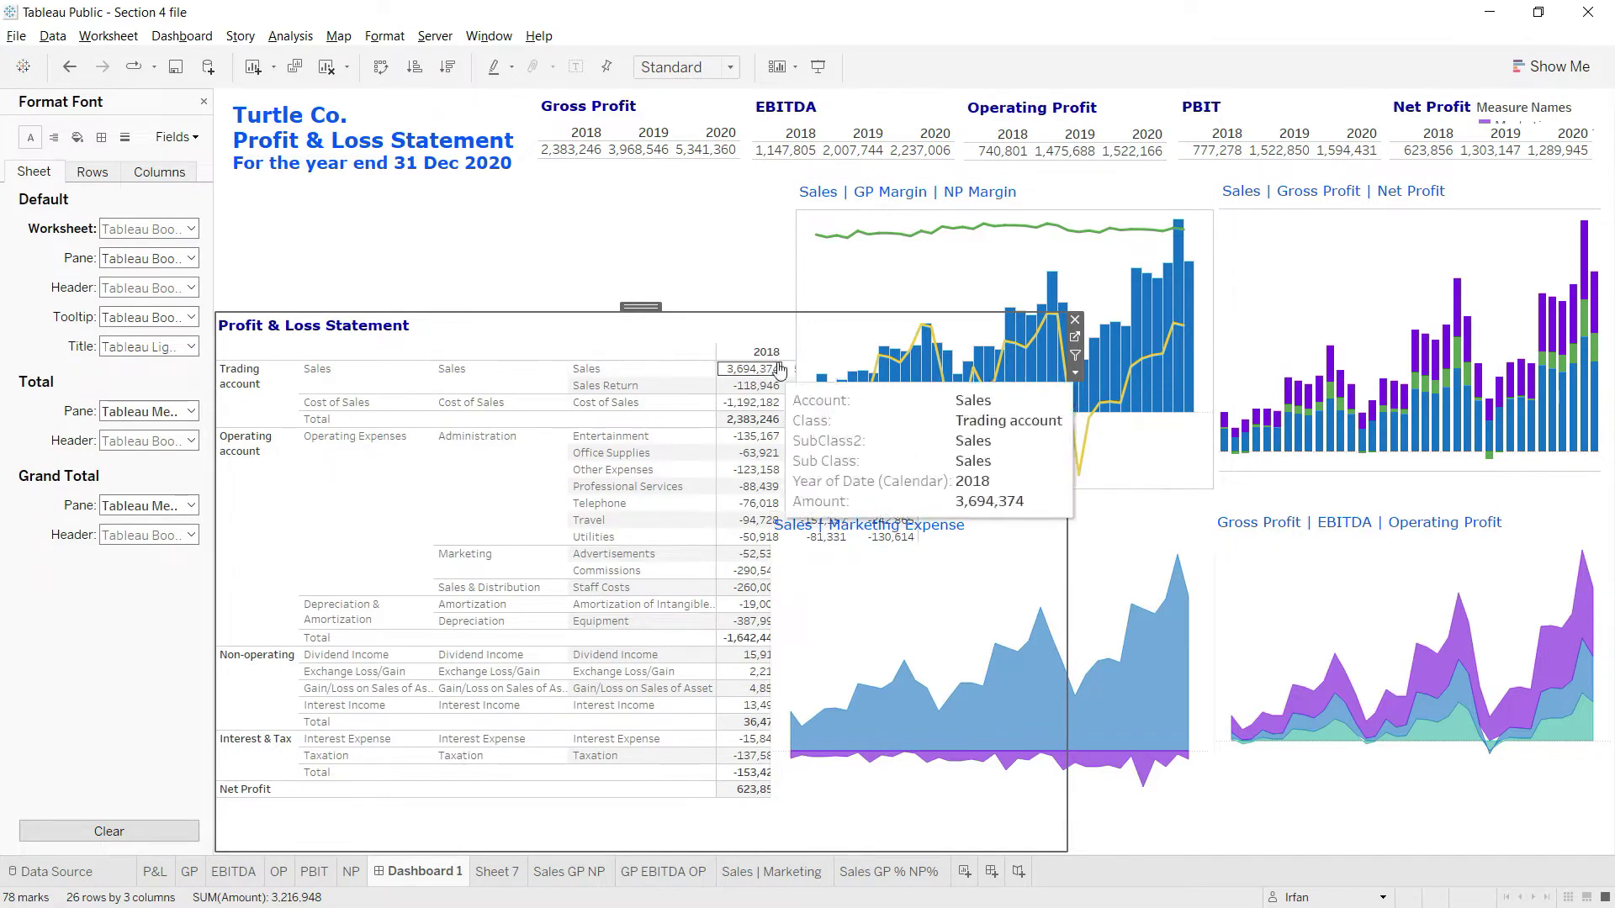
Step: Narrow the Operating Expenses and Sub Class label columns, then shift and shrink the P&L sheet
drag(635, 306, 636, 306)
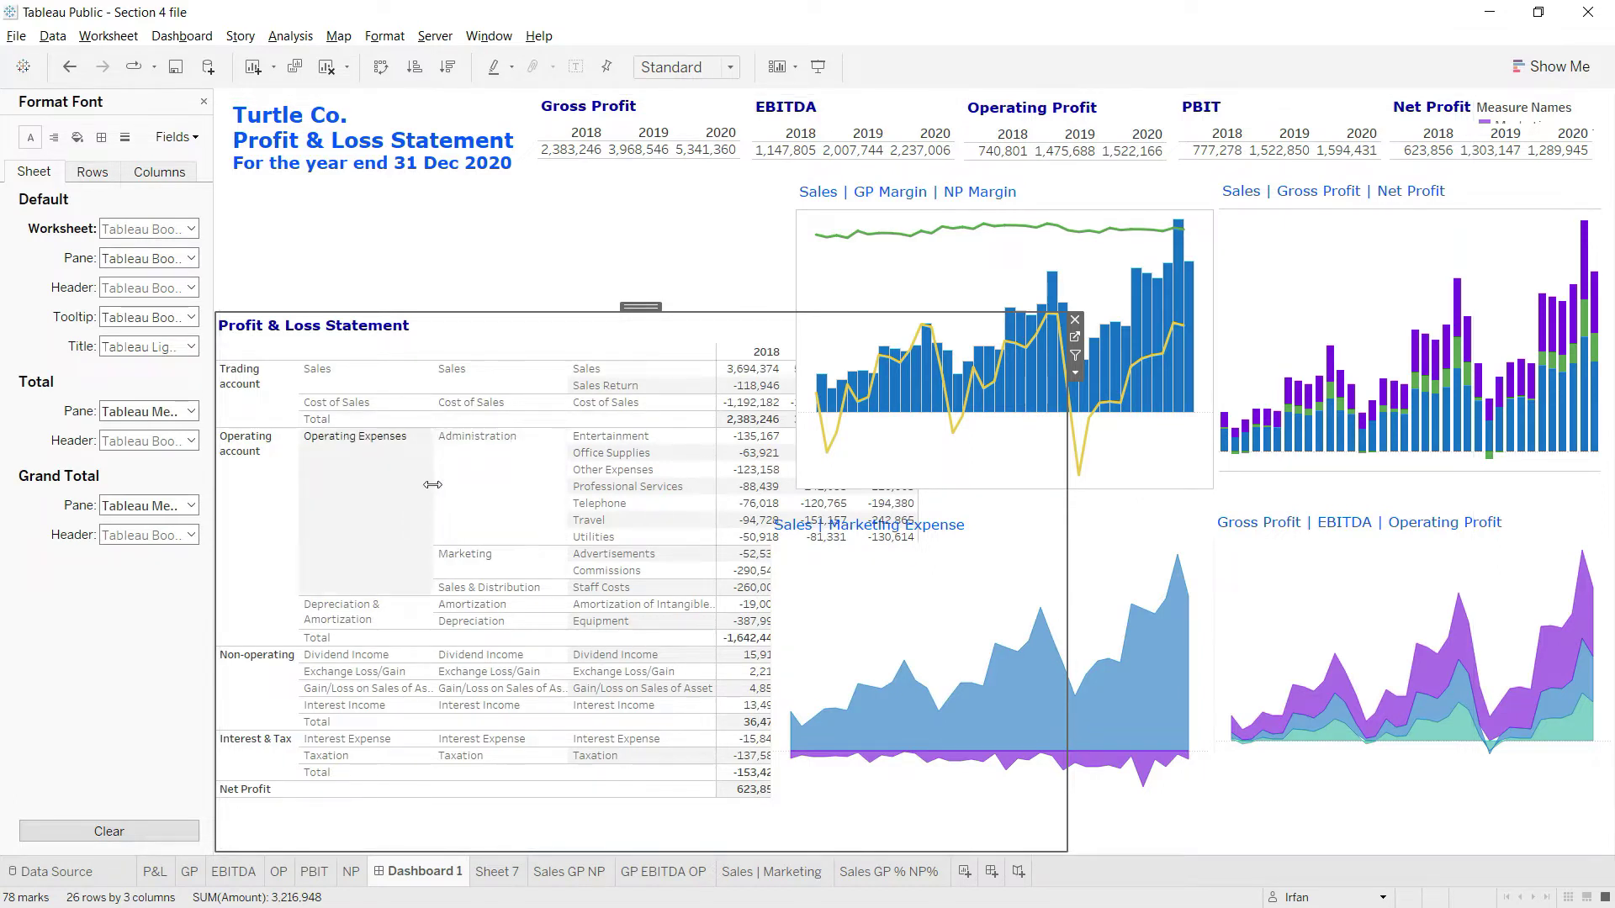
drag(433, 485, 399, 477)
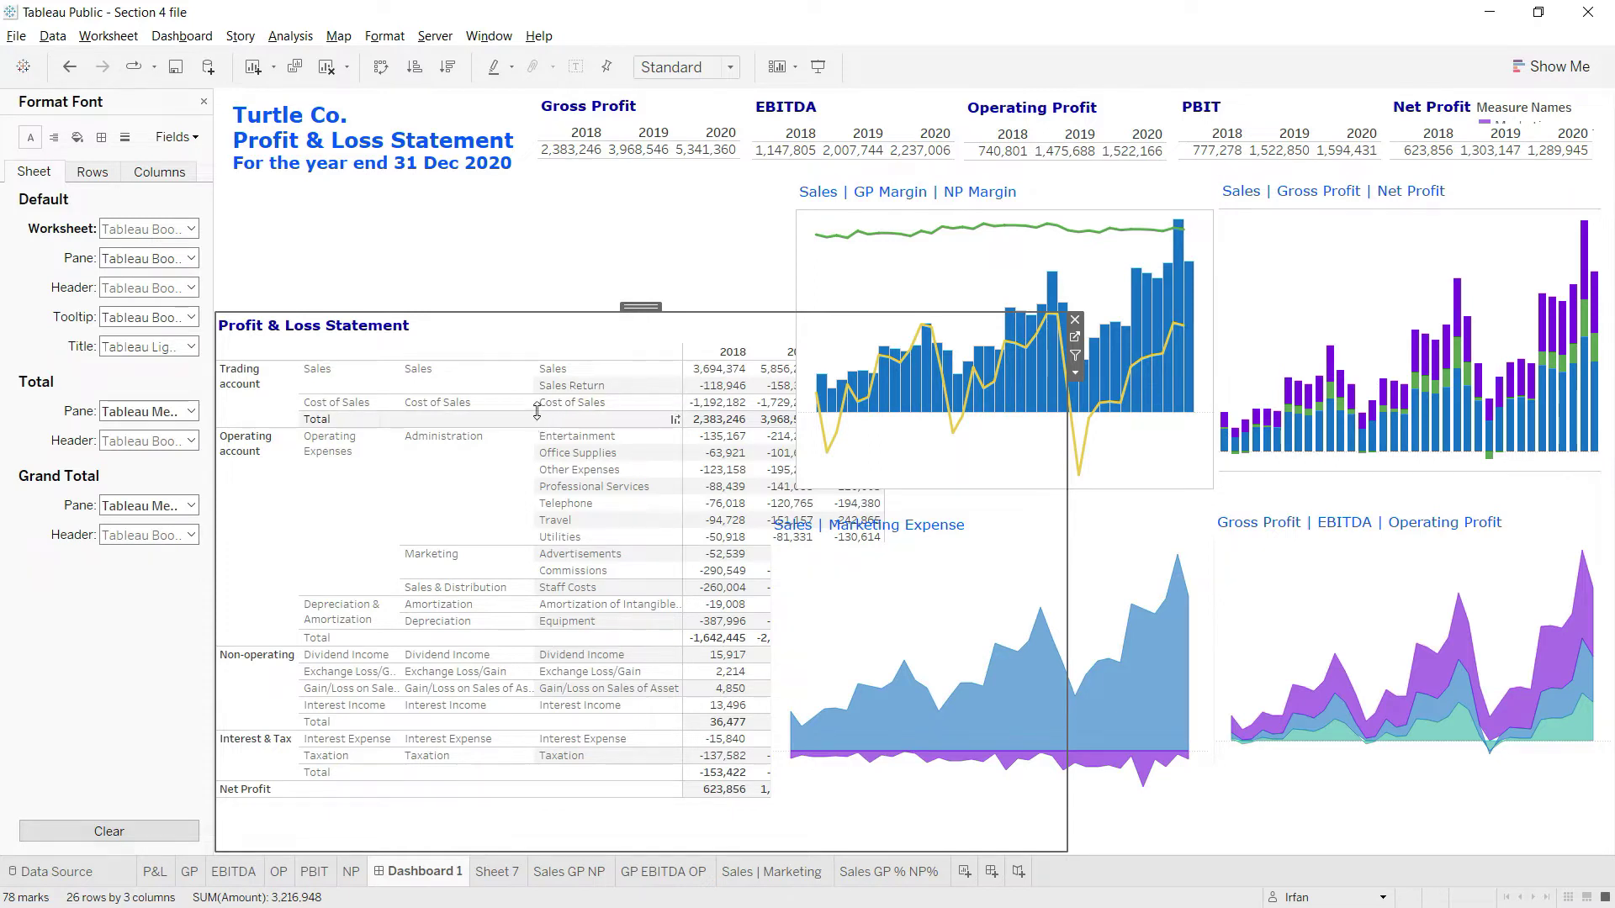
drag(533, 404, 503, 397)
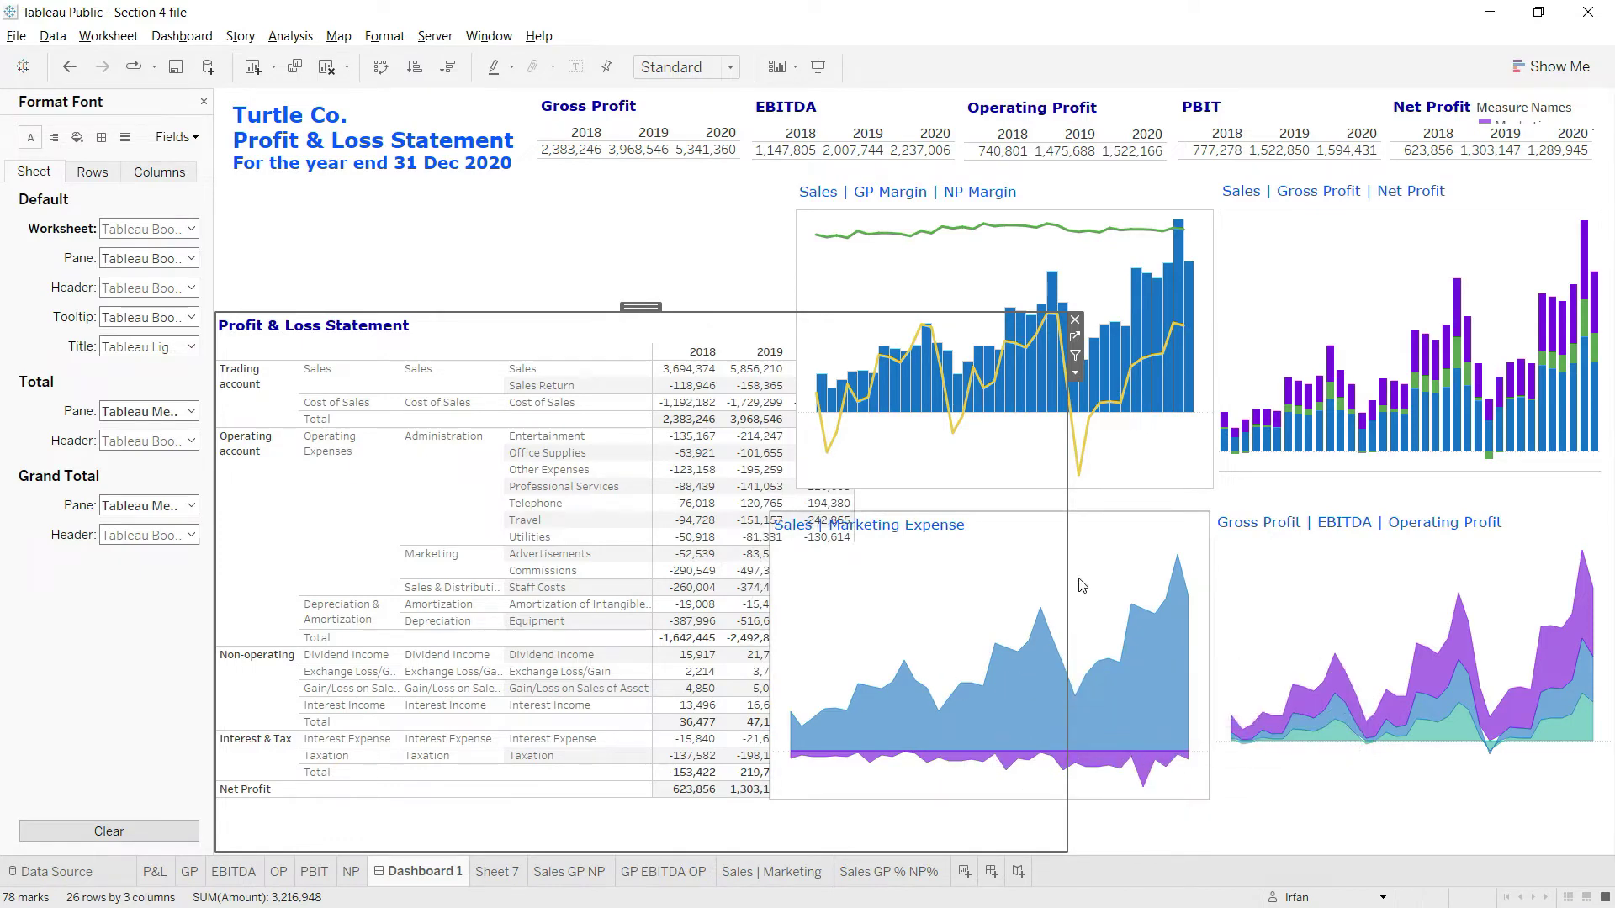
drag(651, 306, 671, 301)
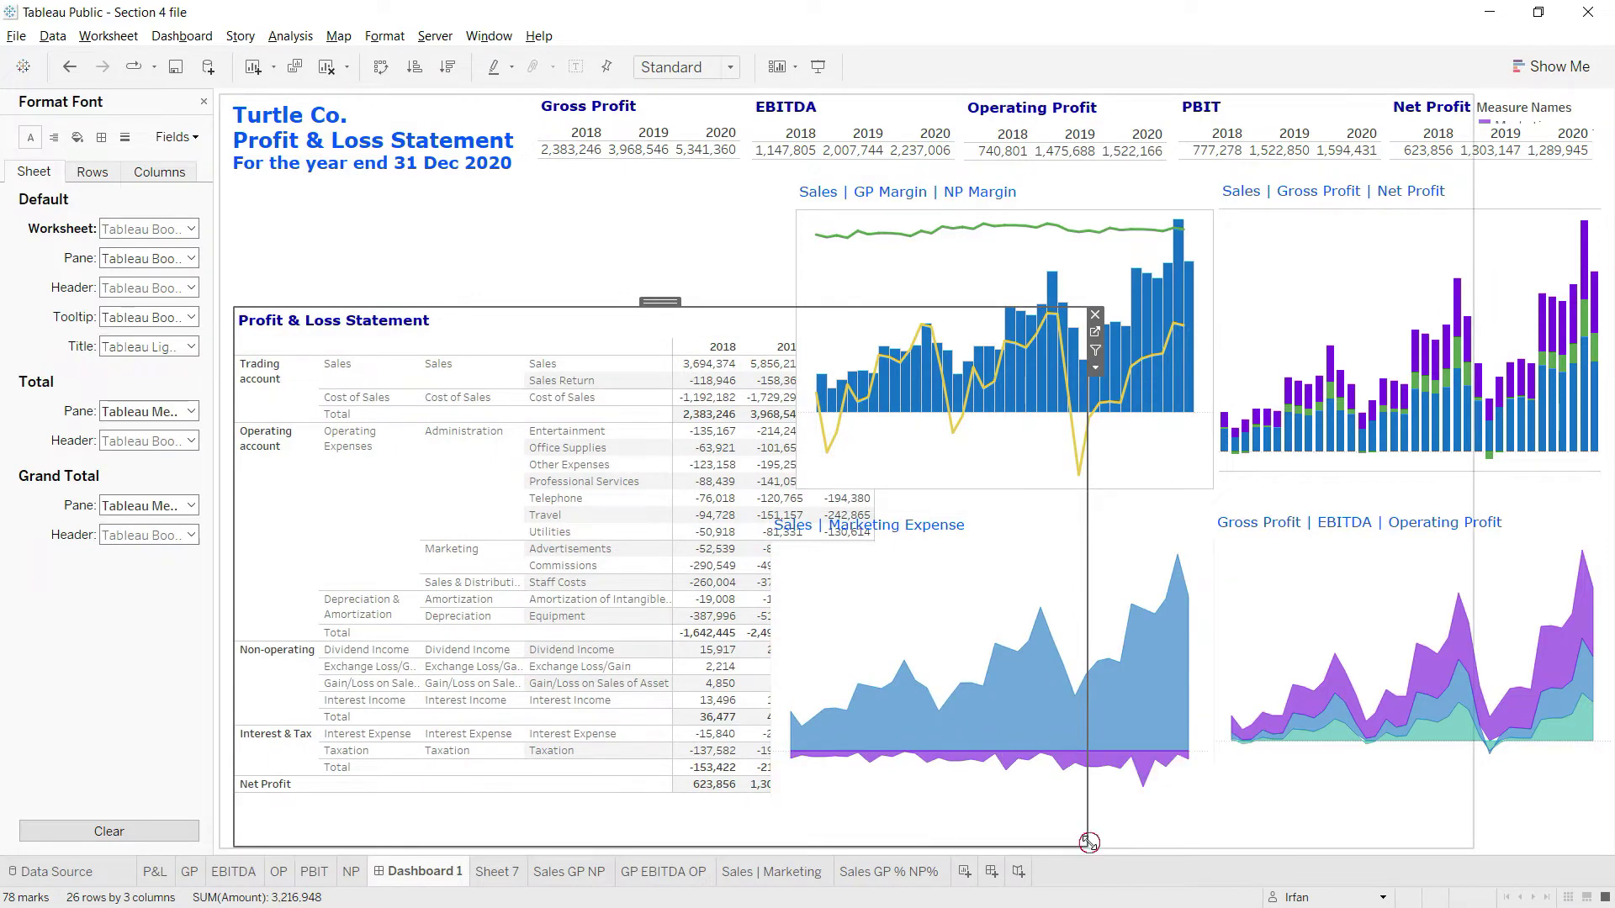
drag(1088, 842, 908, 833)
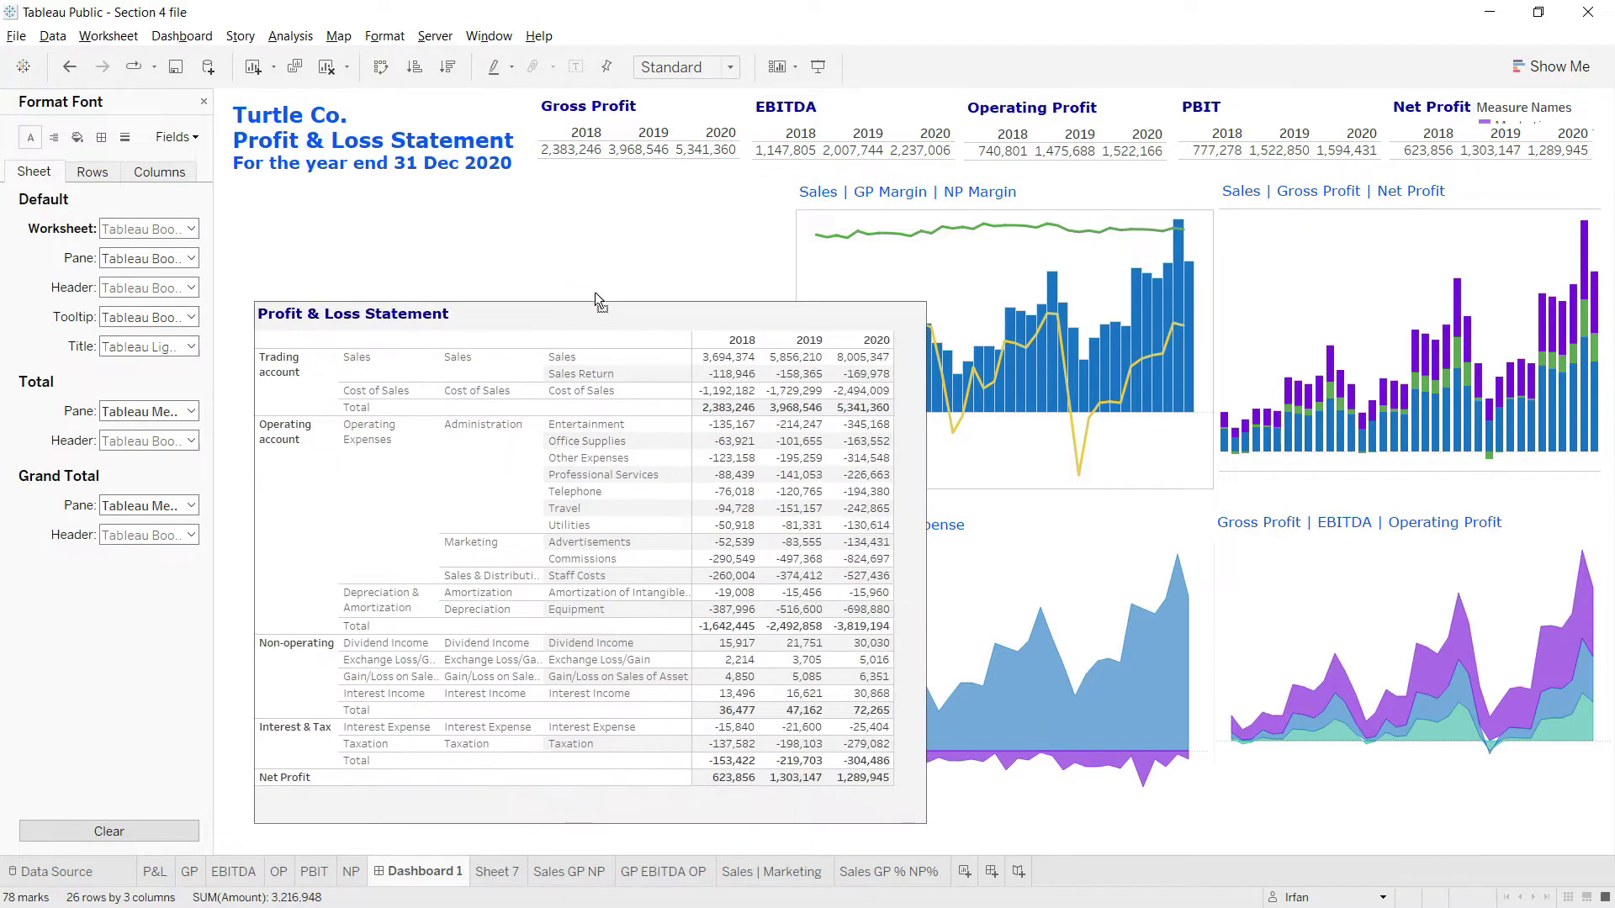
Step: Shrink the P&L sheet from its bottom-right corner and move it lower below the title
drag(572, 309, 563, 316)
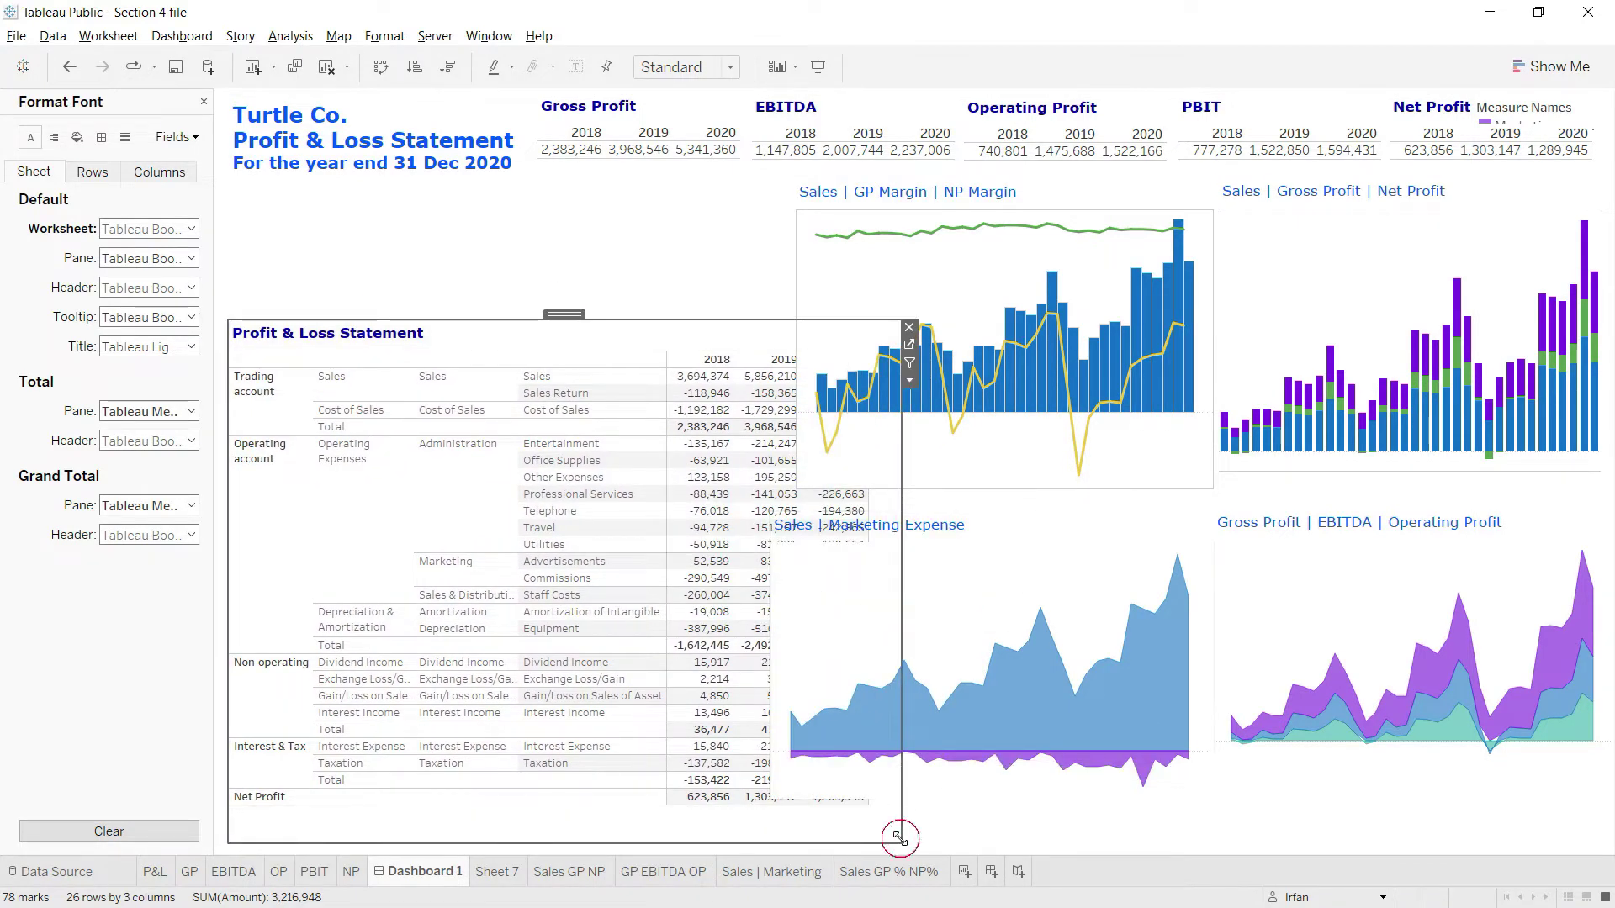
drag(898, 837, 883, 807)
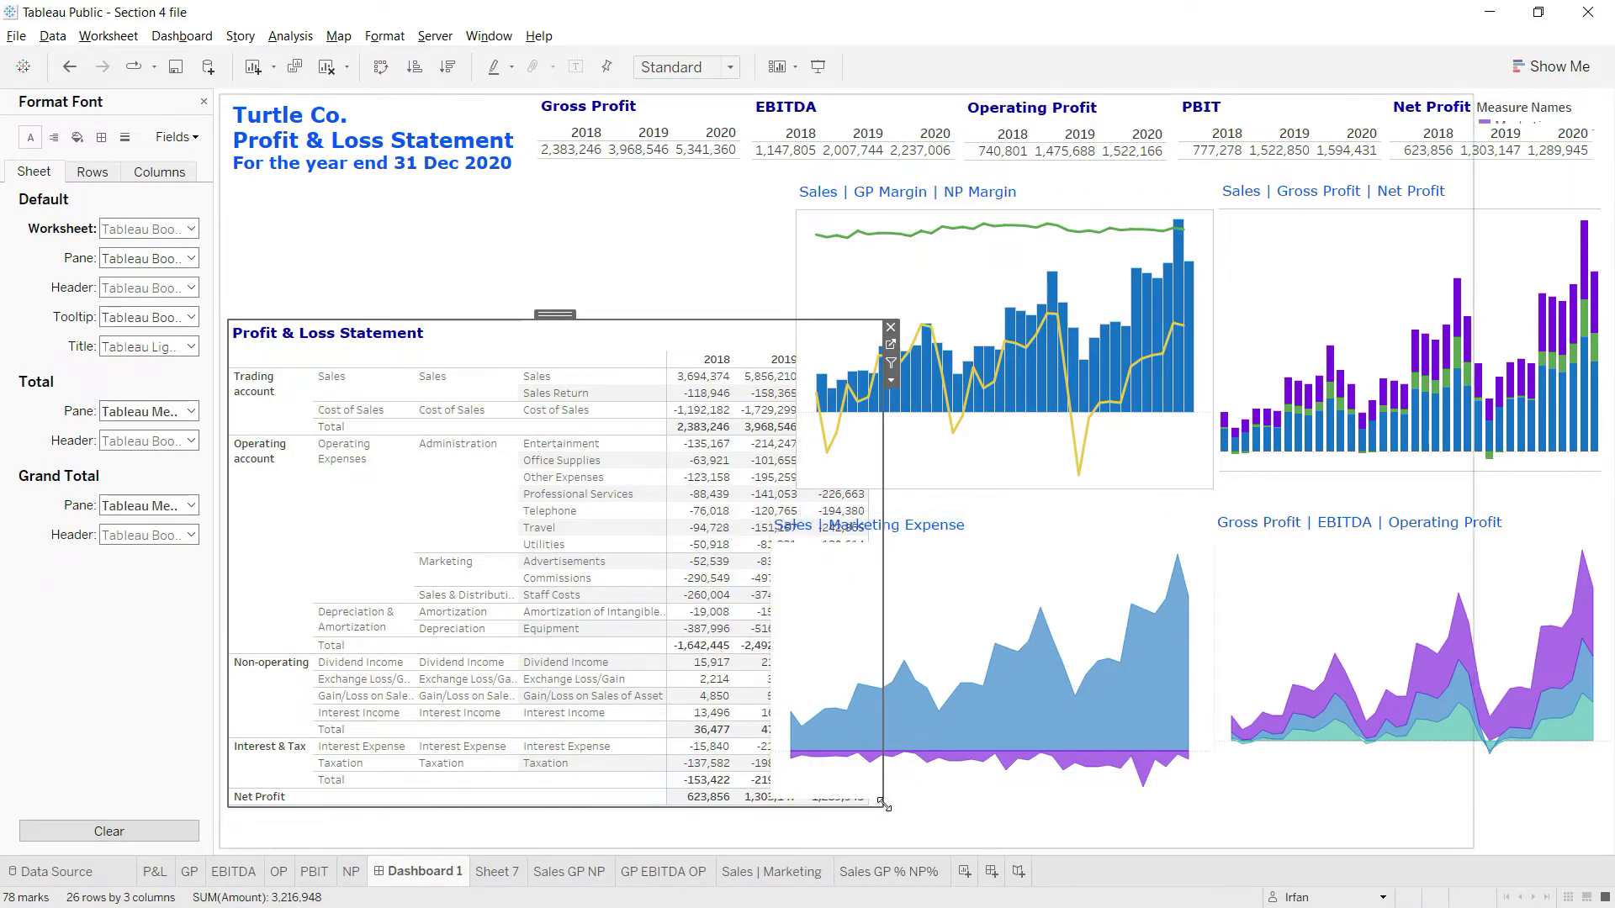
drag(883, 806, 876, 804)
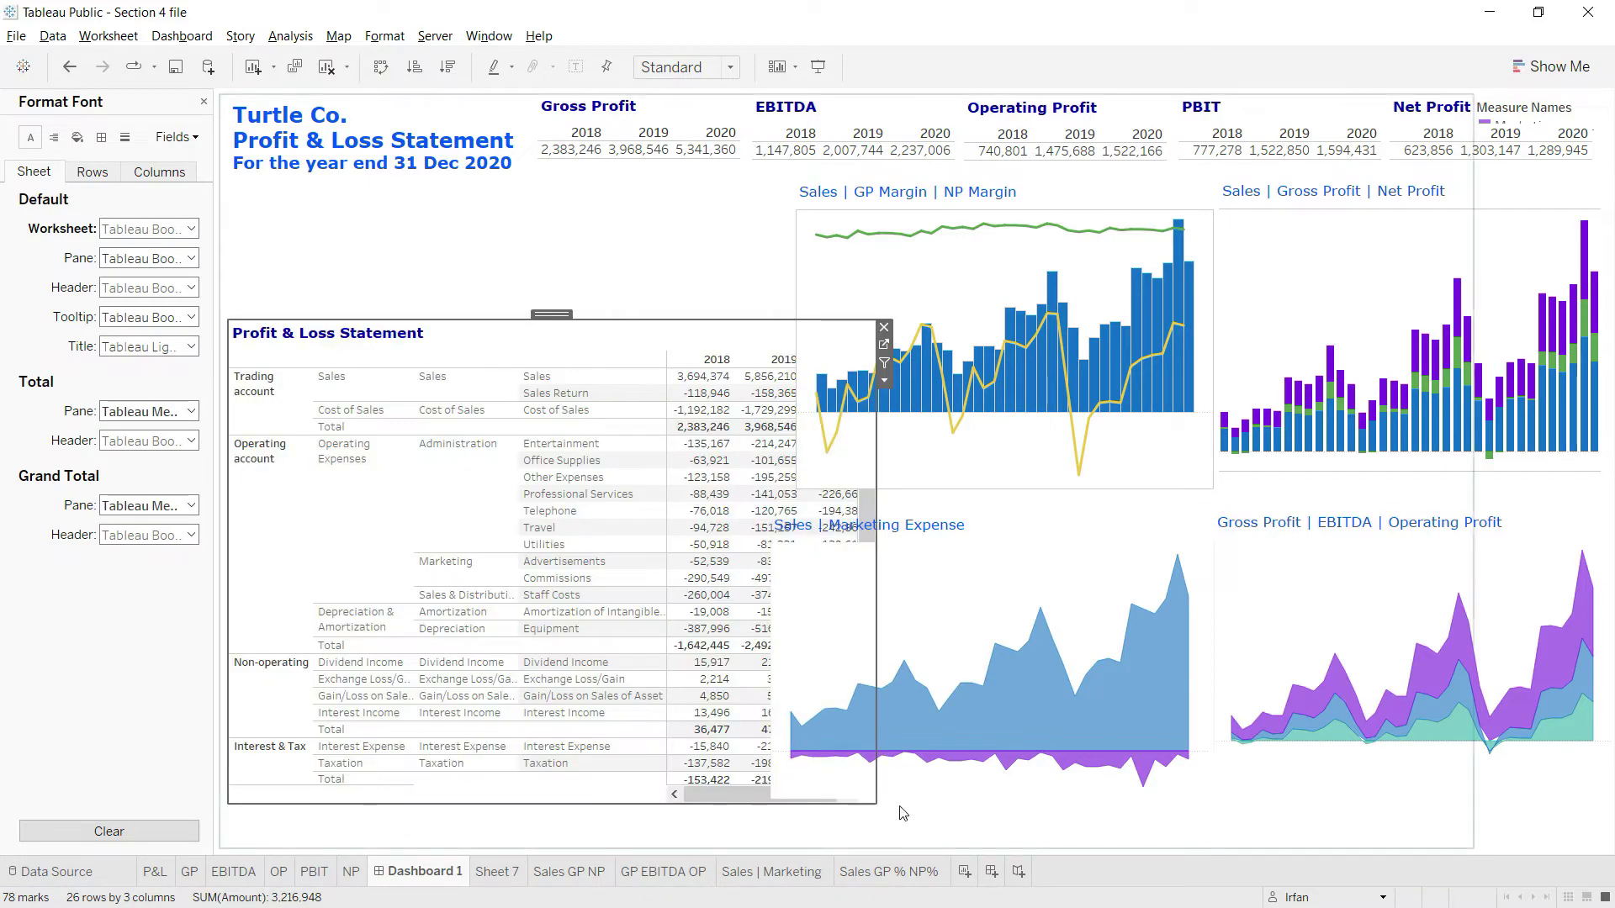
drag(545, 315, 536, 355)
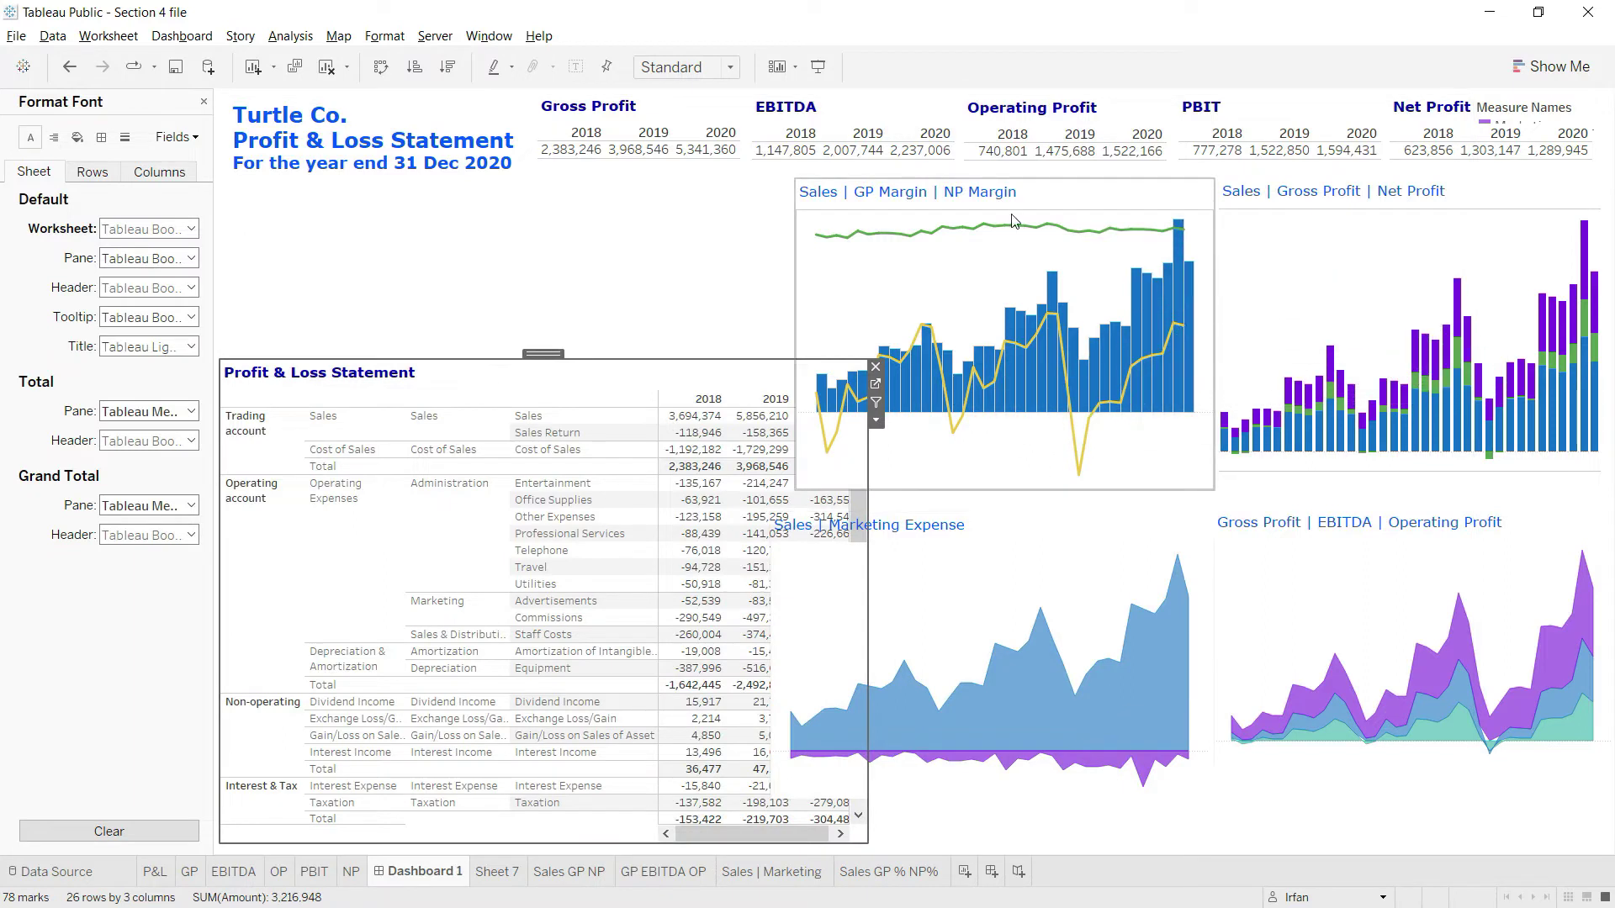
Step: Resize the top-row Gross Profit | Net Profit and GP Margin | NP Margin charts
click(1449, 192)
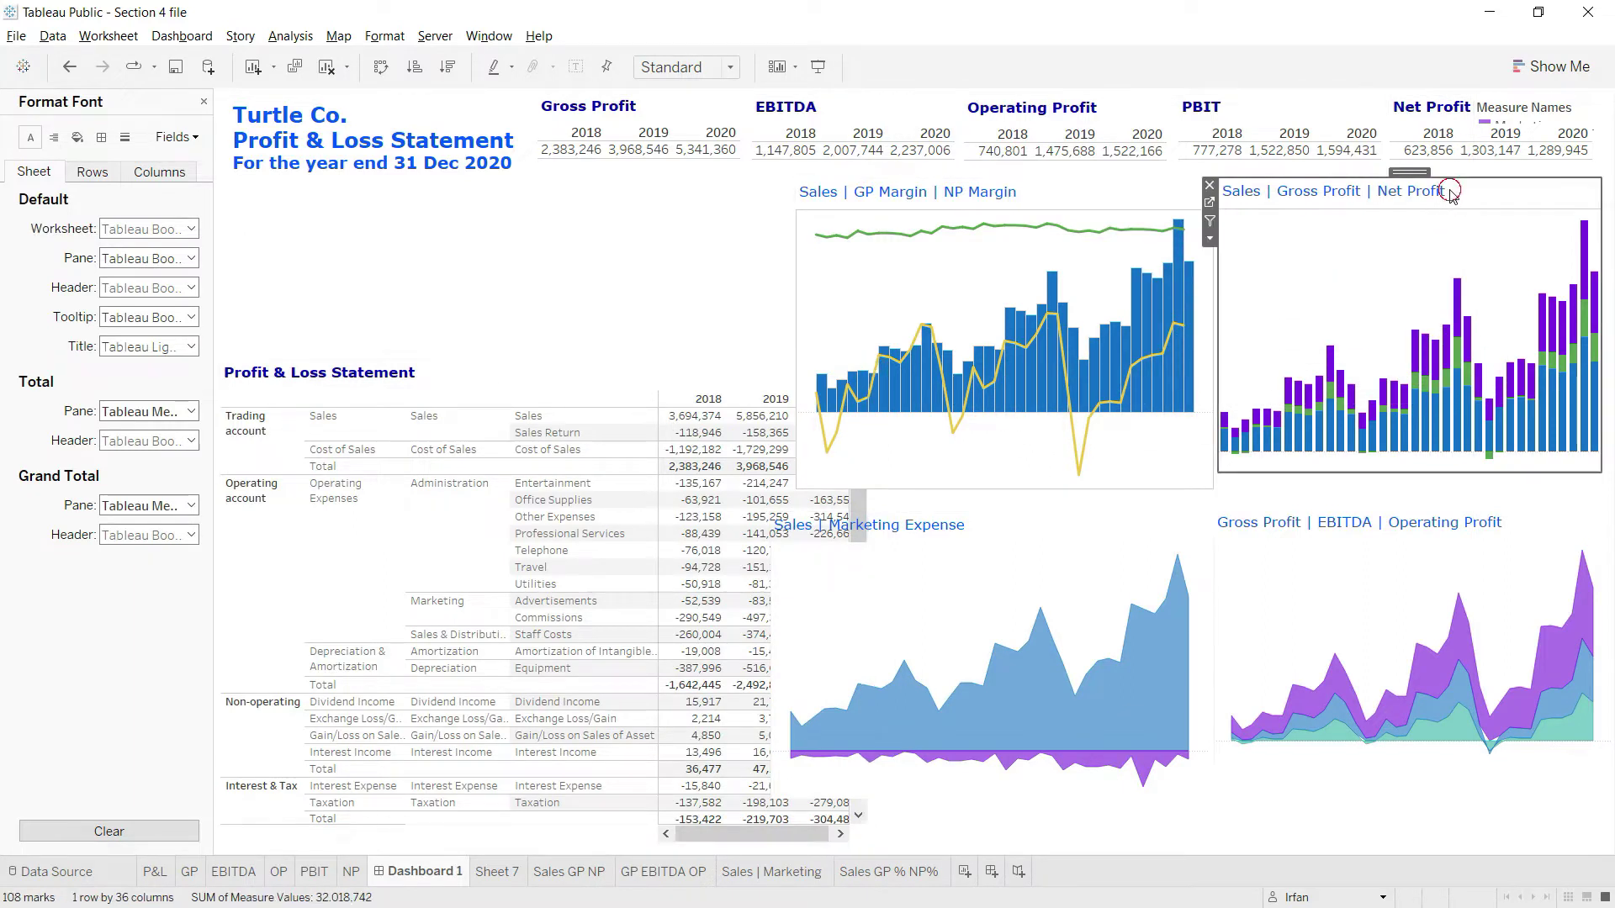
drag(1217, 471, 1249, 458)
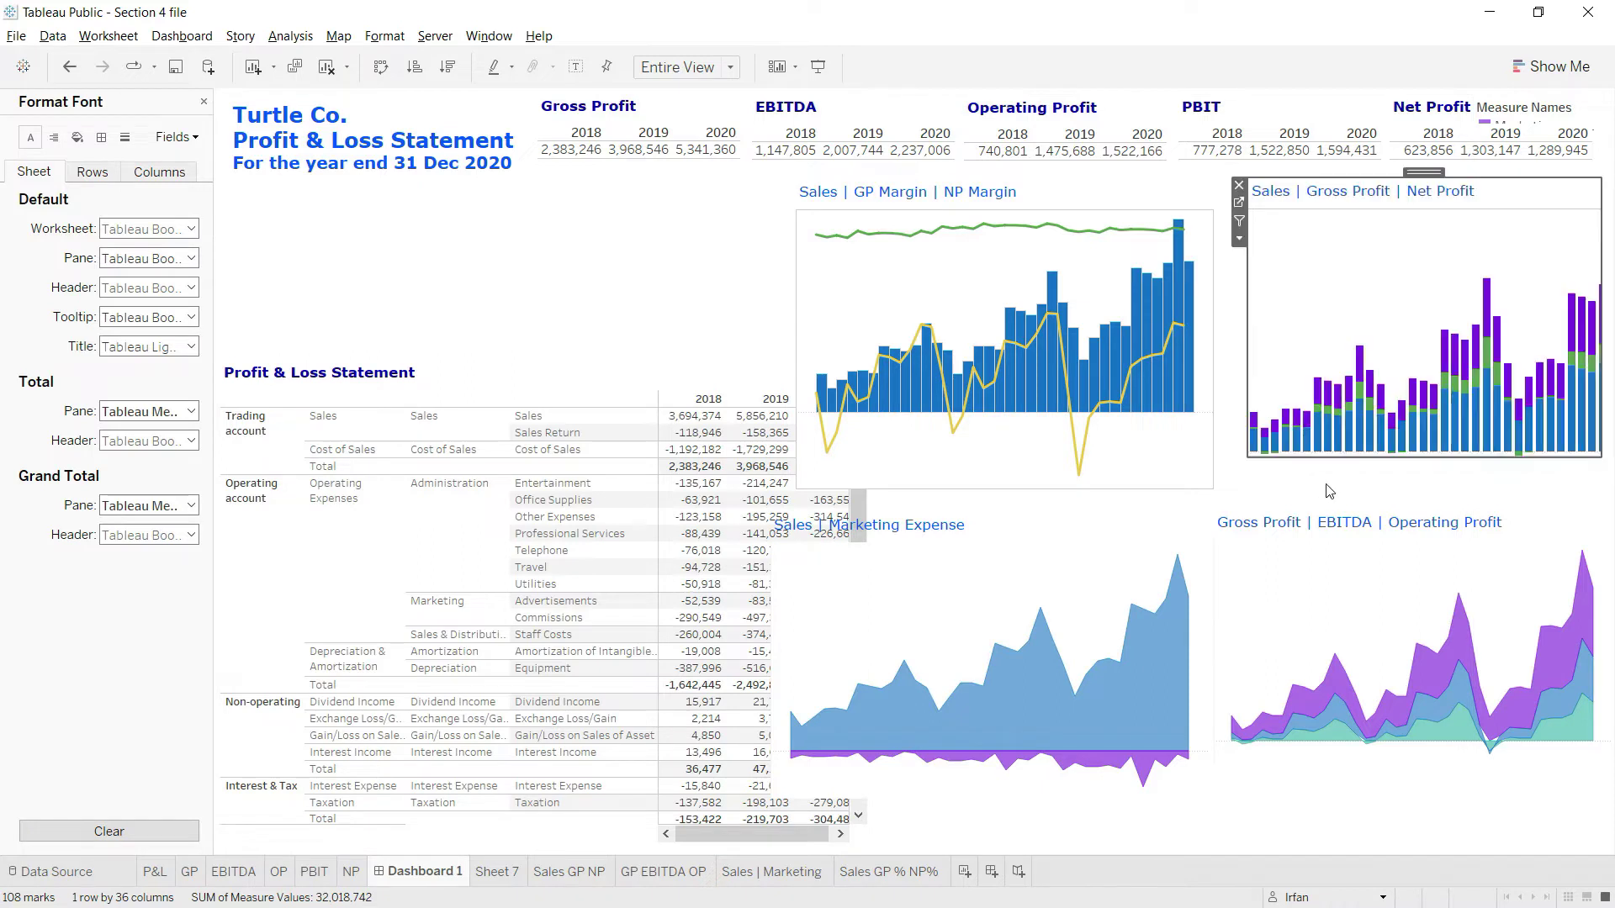
click(1077, 194)
drag(795, 489, 867, 461)
drag(1212, 341, 1240, 348)
Step: Resize the Sales | Marketing Expense chart, widening it and making it taller
click(1022, 535)
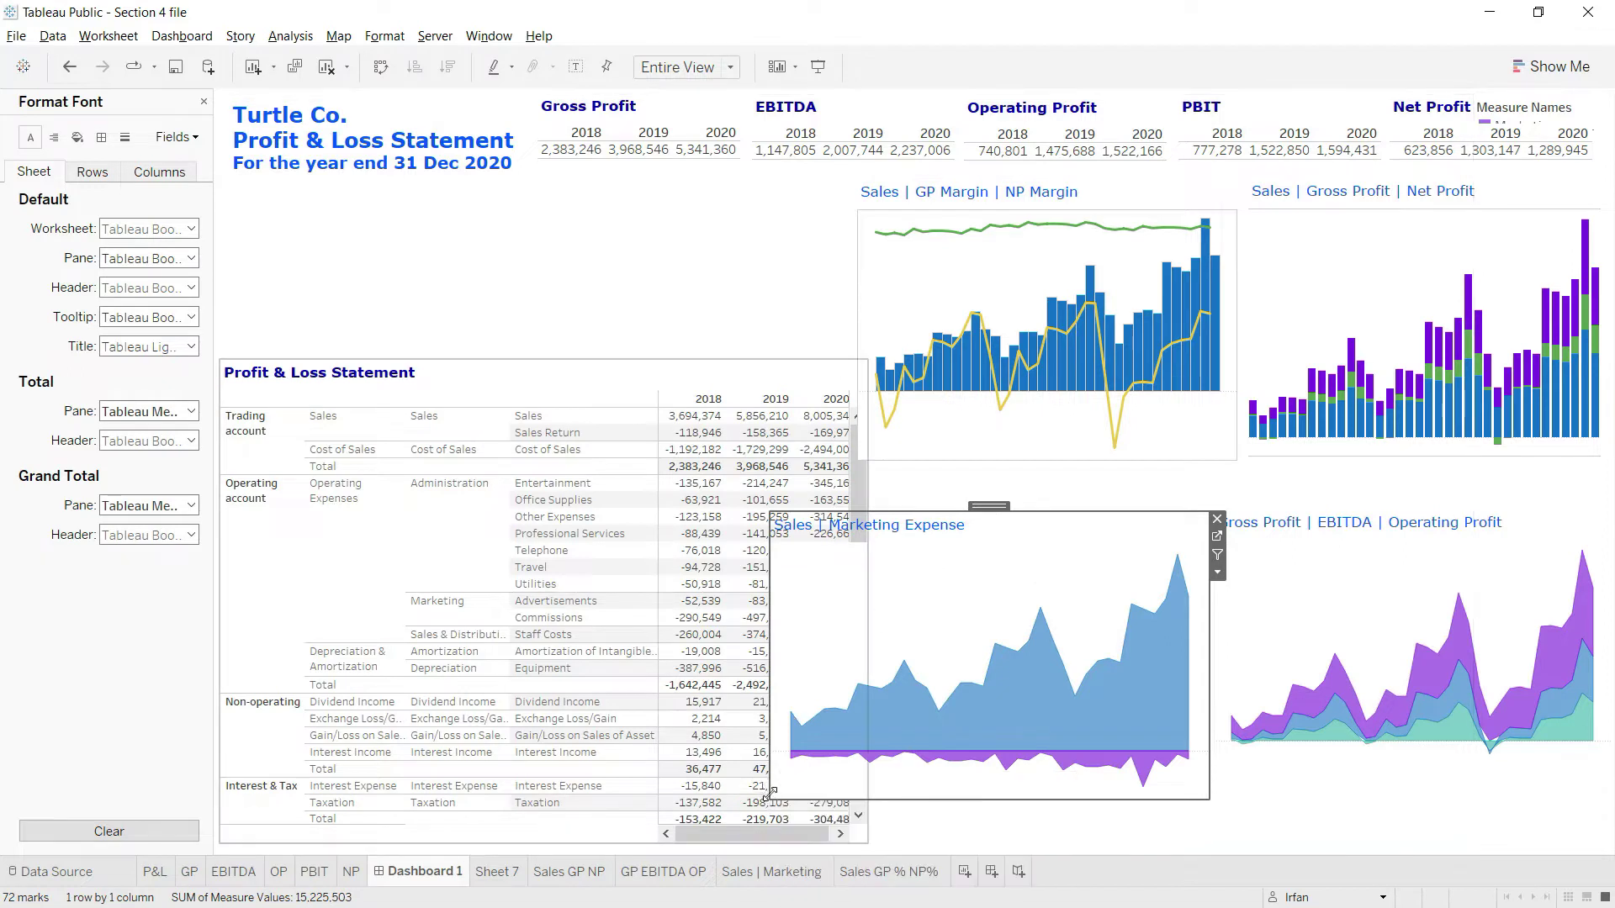
drag(774, 800, 865, 770)
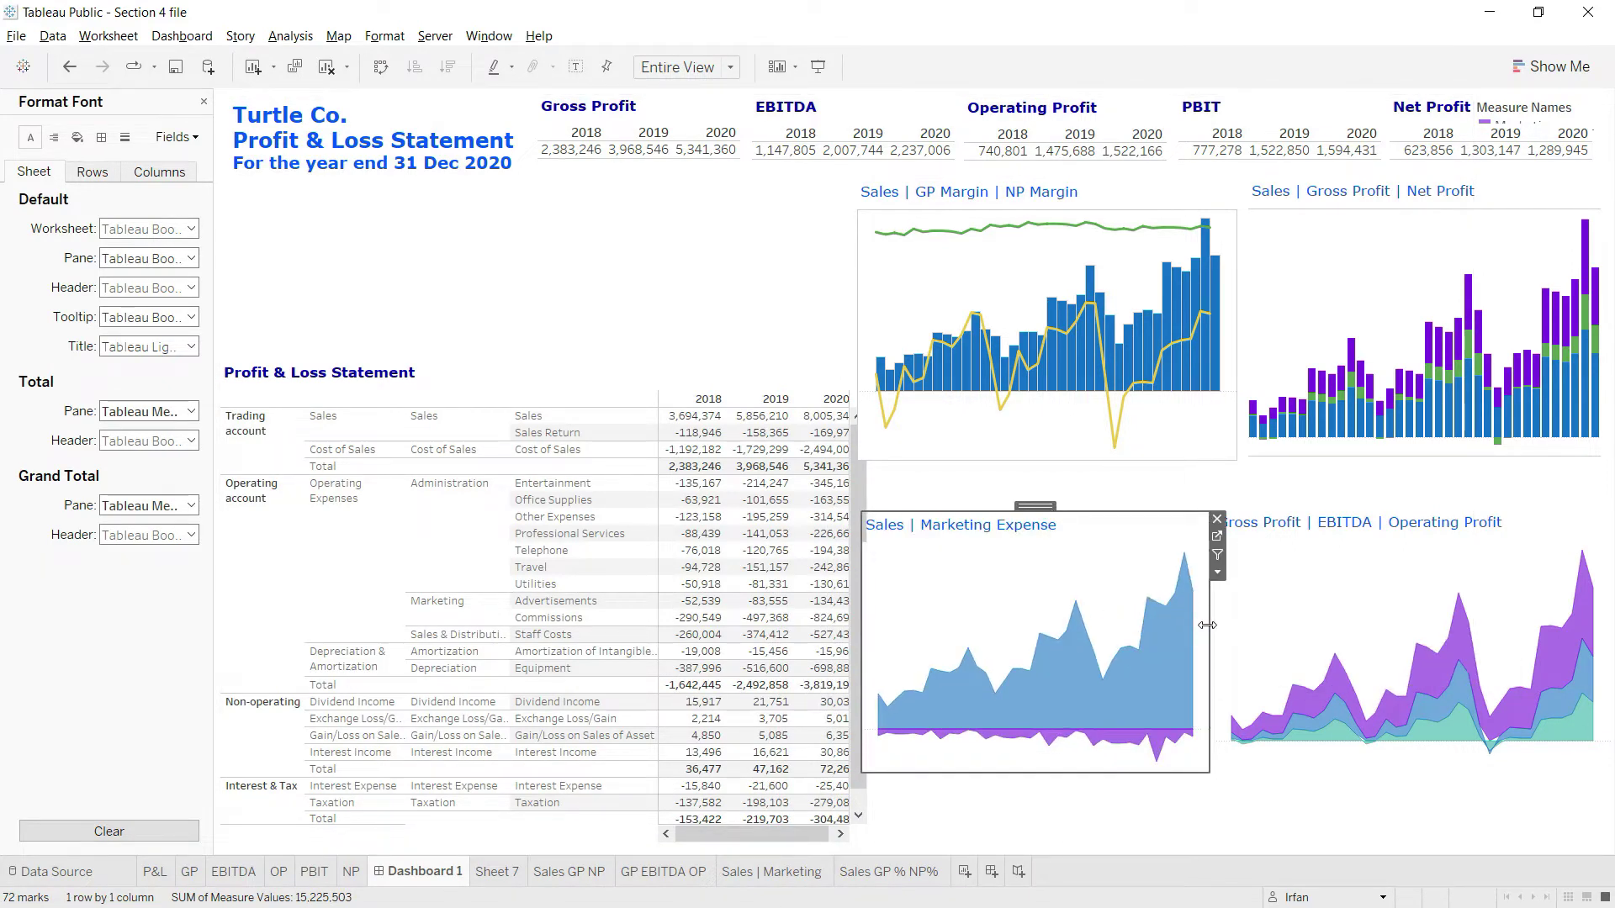
drag(1209, 626, 1241, 627)
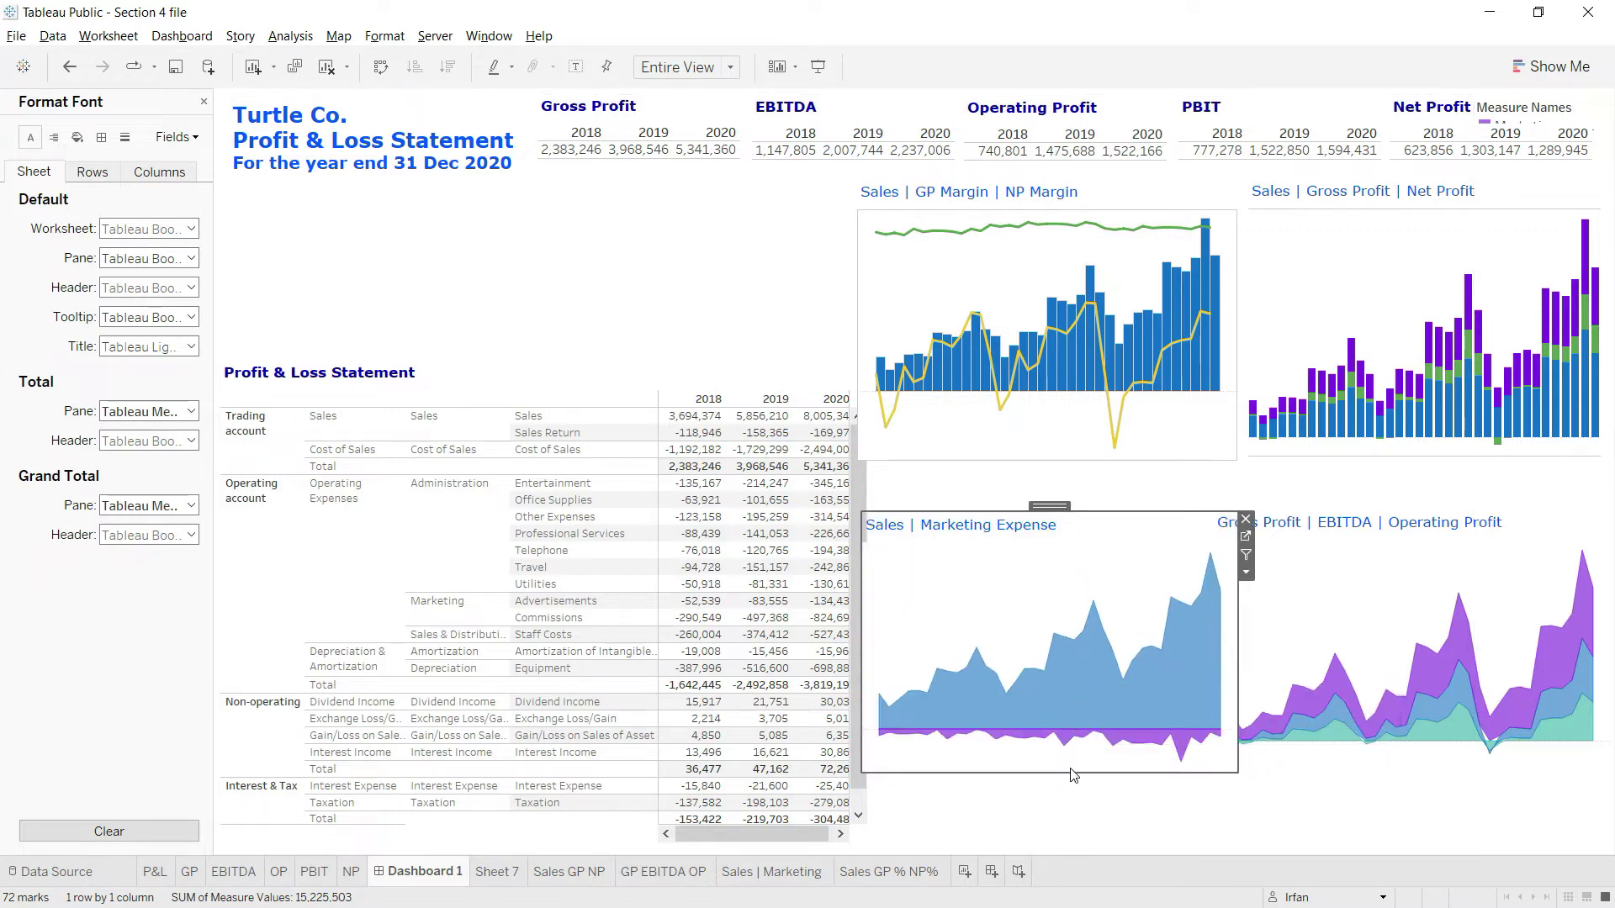
drag(1070, 771, 1075, 795)
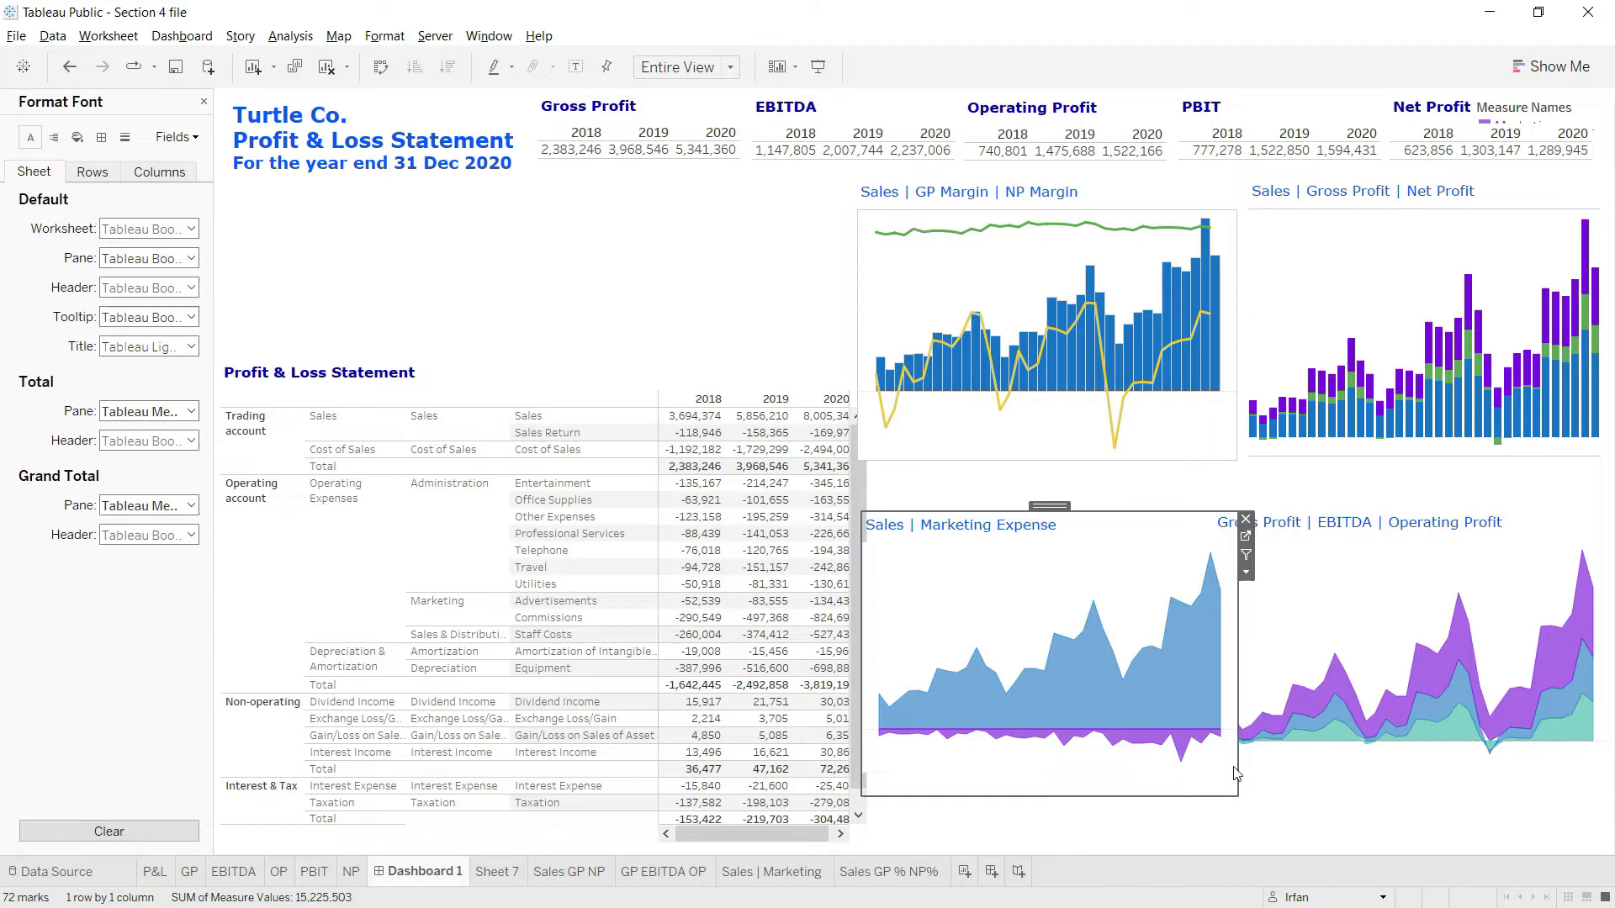
Step: Make the Gross Profit | EBITDA | Operating Profit chart narrower and taller, then reposition and lengthen Marketing Expense
click(1409, 517)
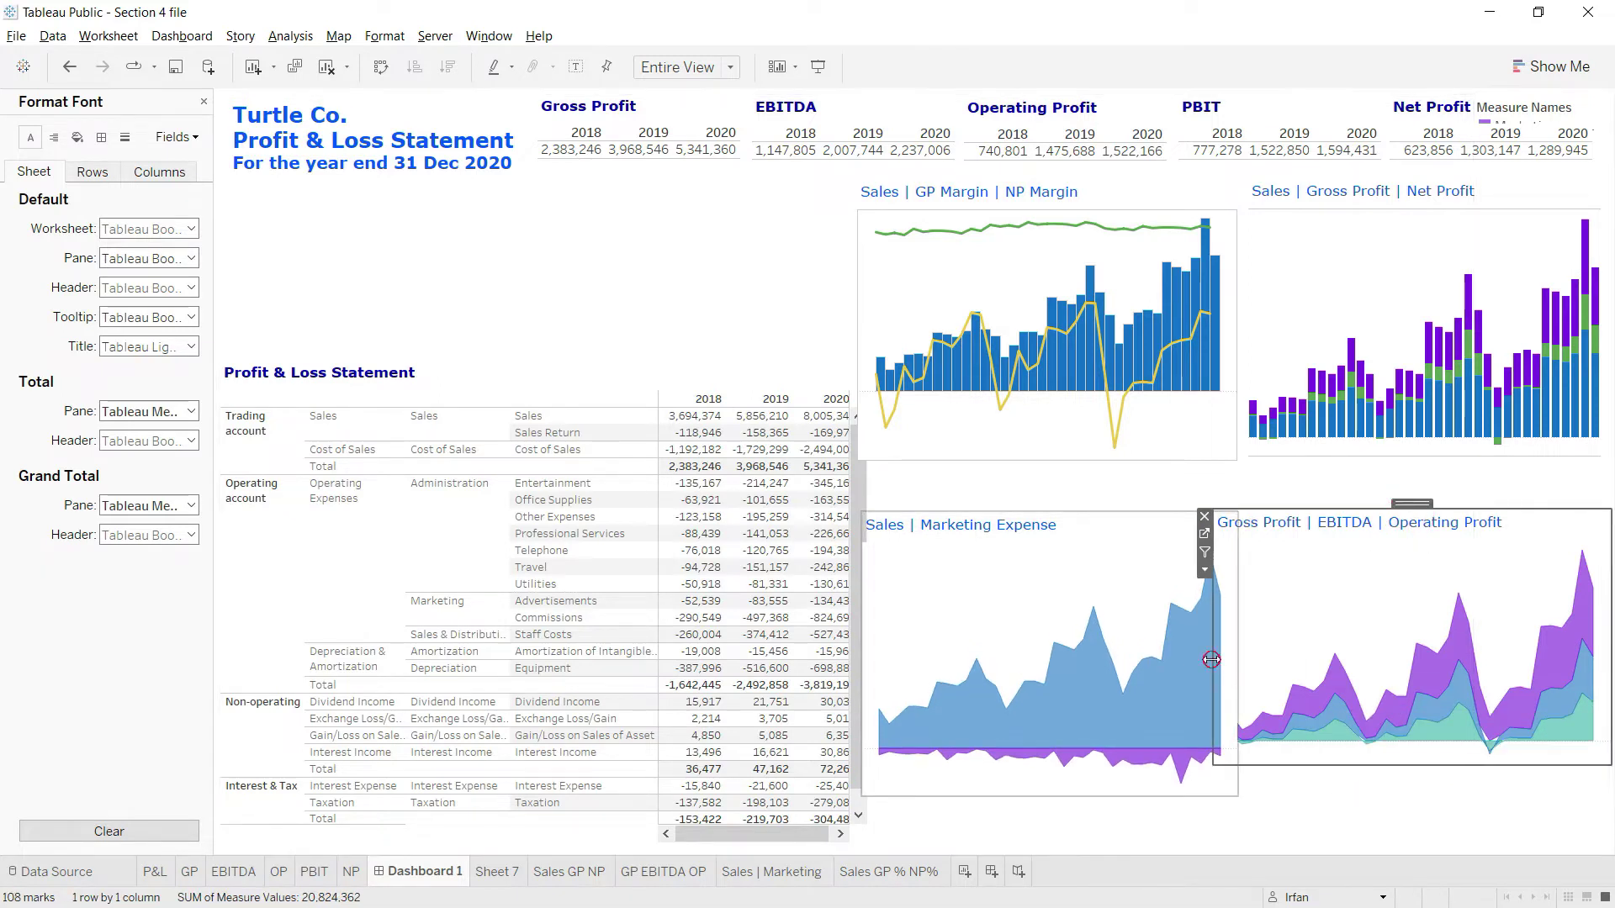
drag(1211, 660, 1248, 656)
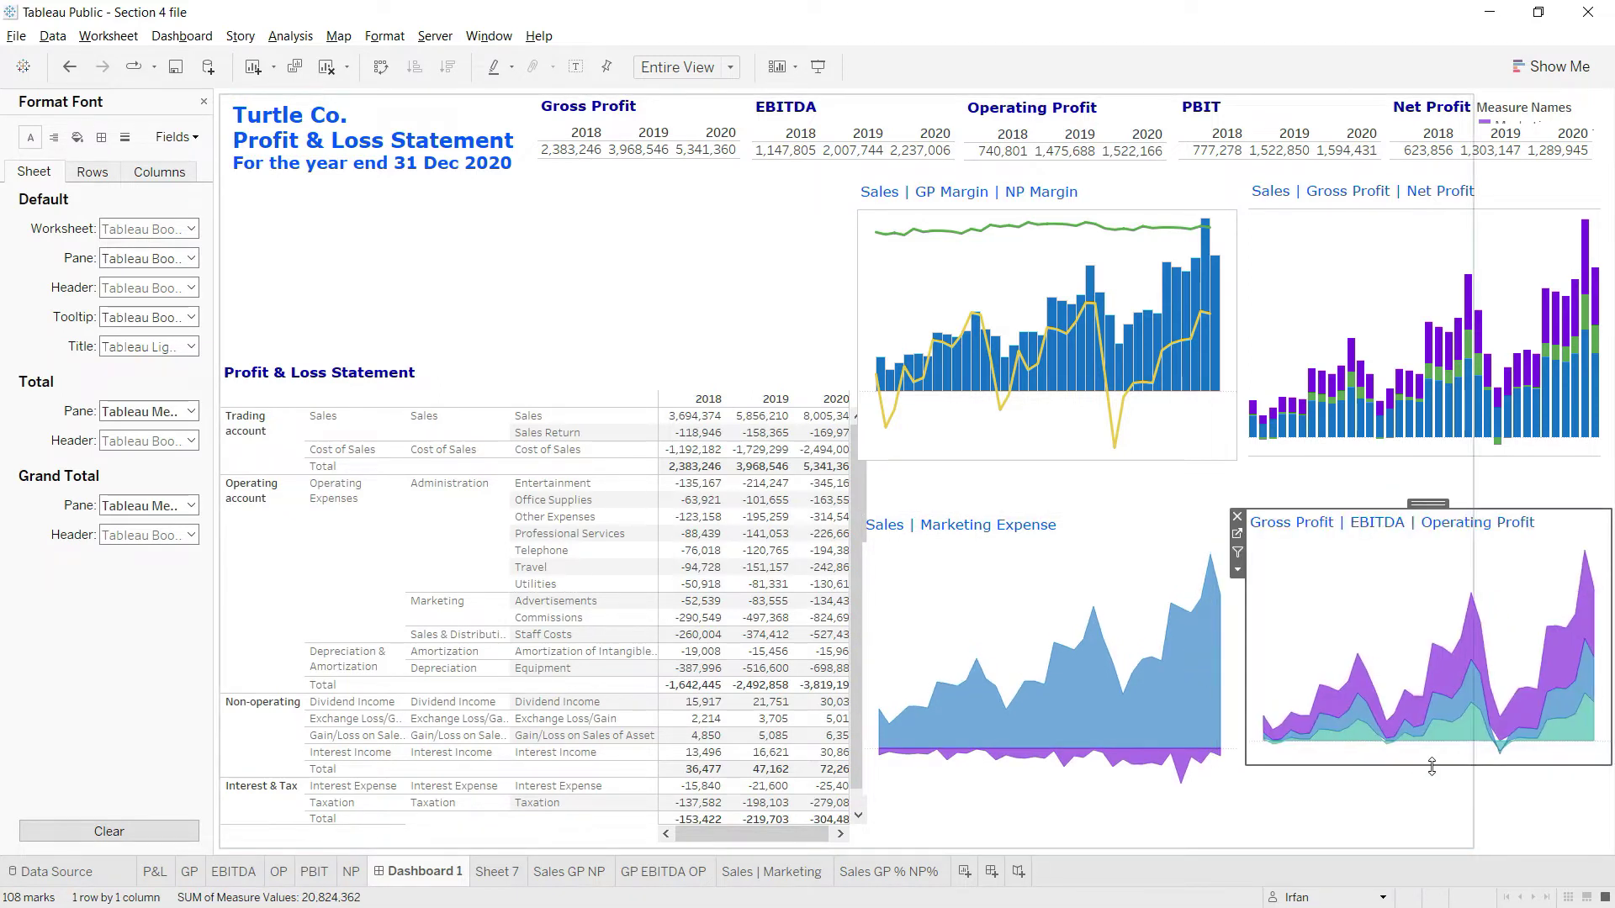
drag(1433, 767, 1439, 807)
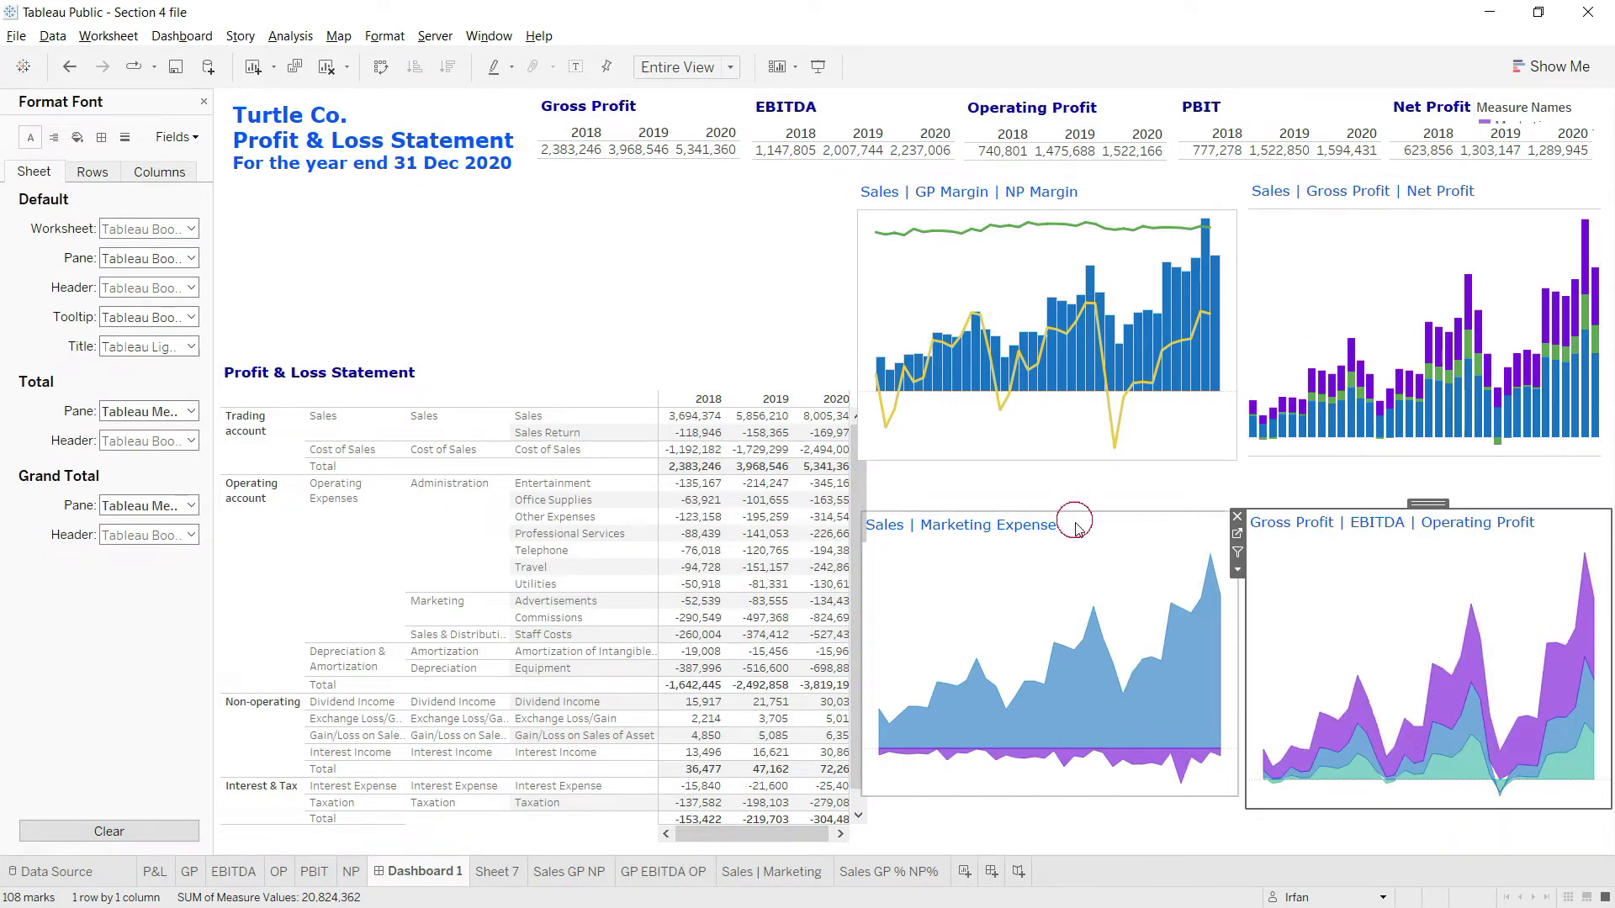
drag(1077, 528, 1053, 507)
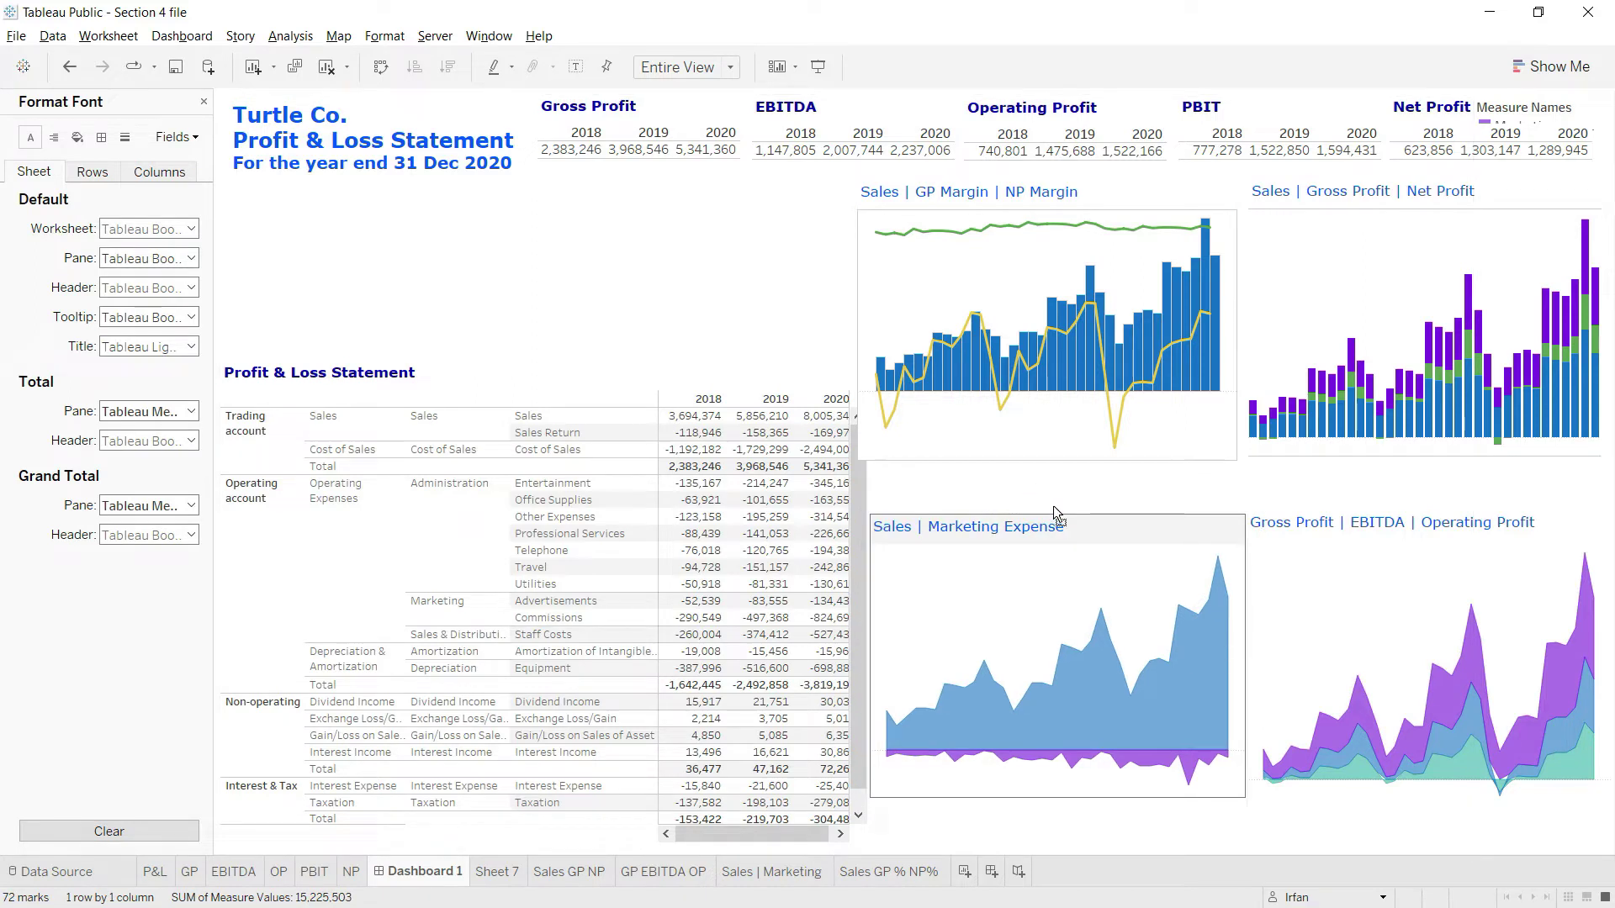
click(1076, 648)
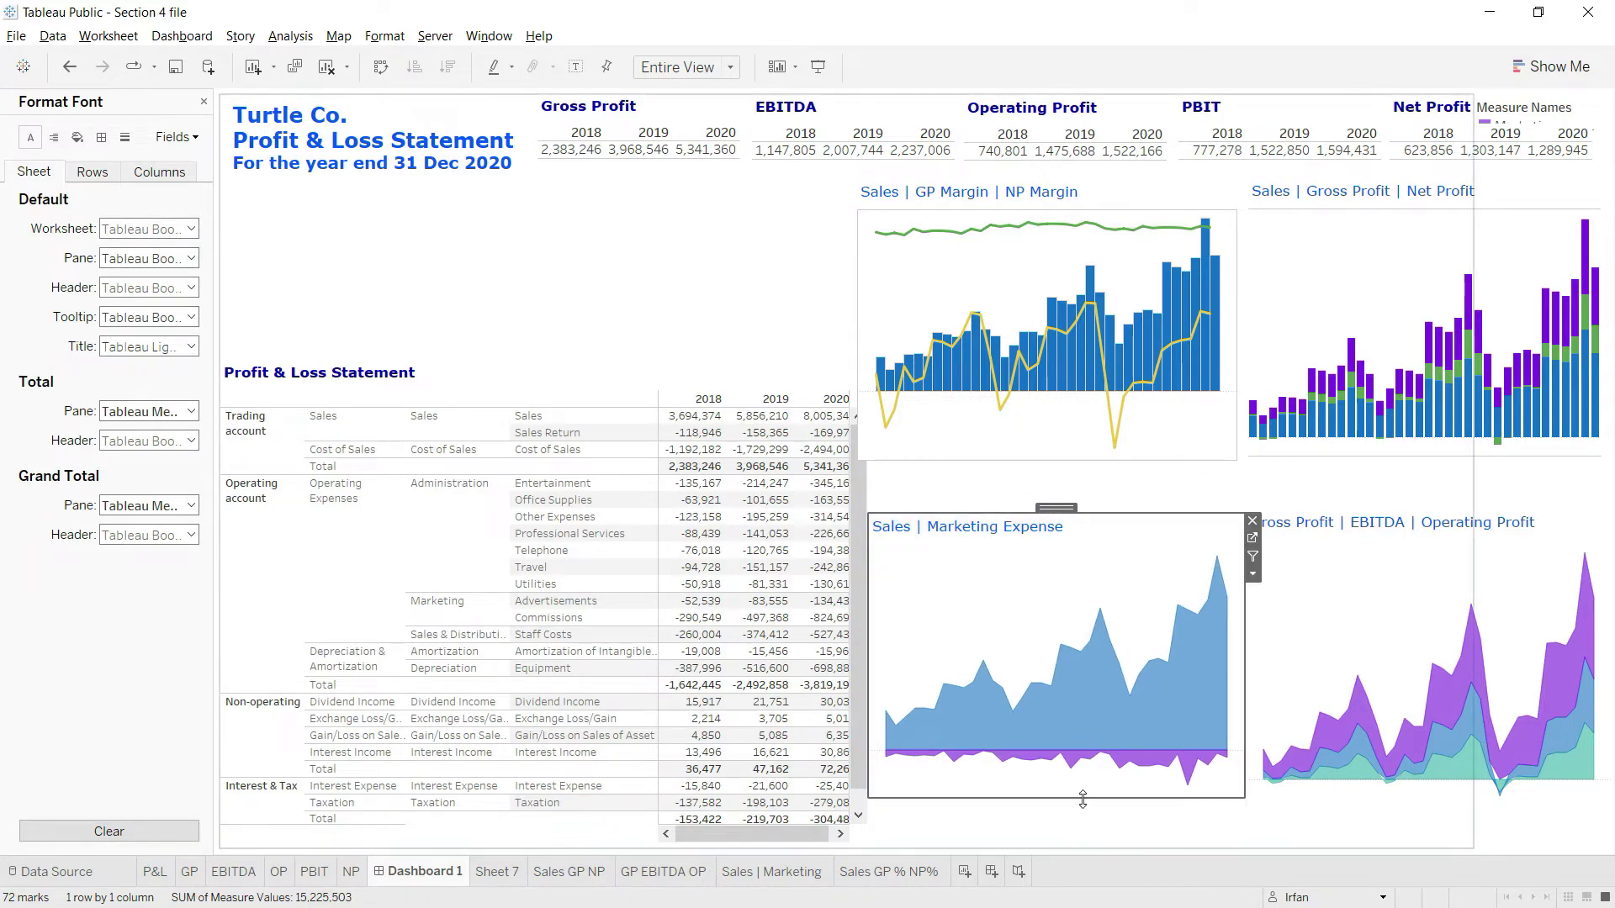
drag(1082, 799, 1087, 822)
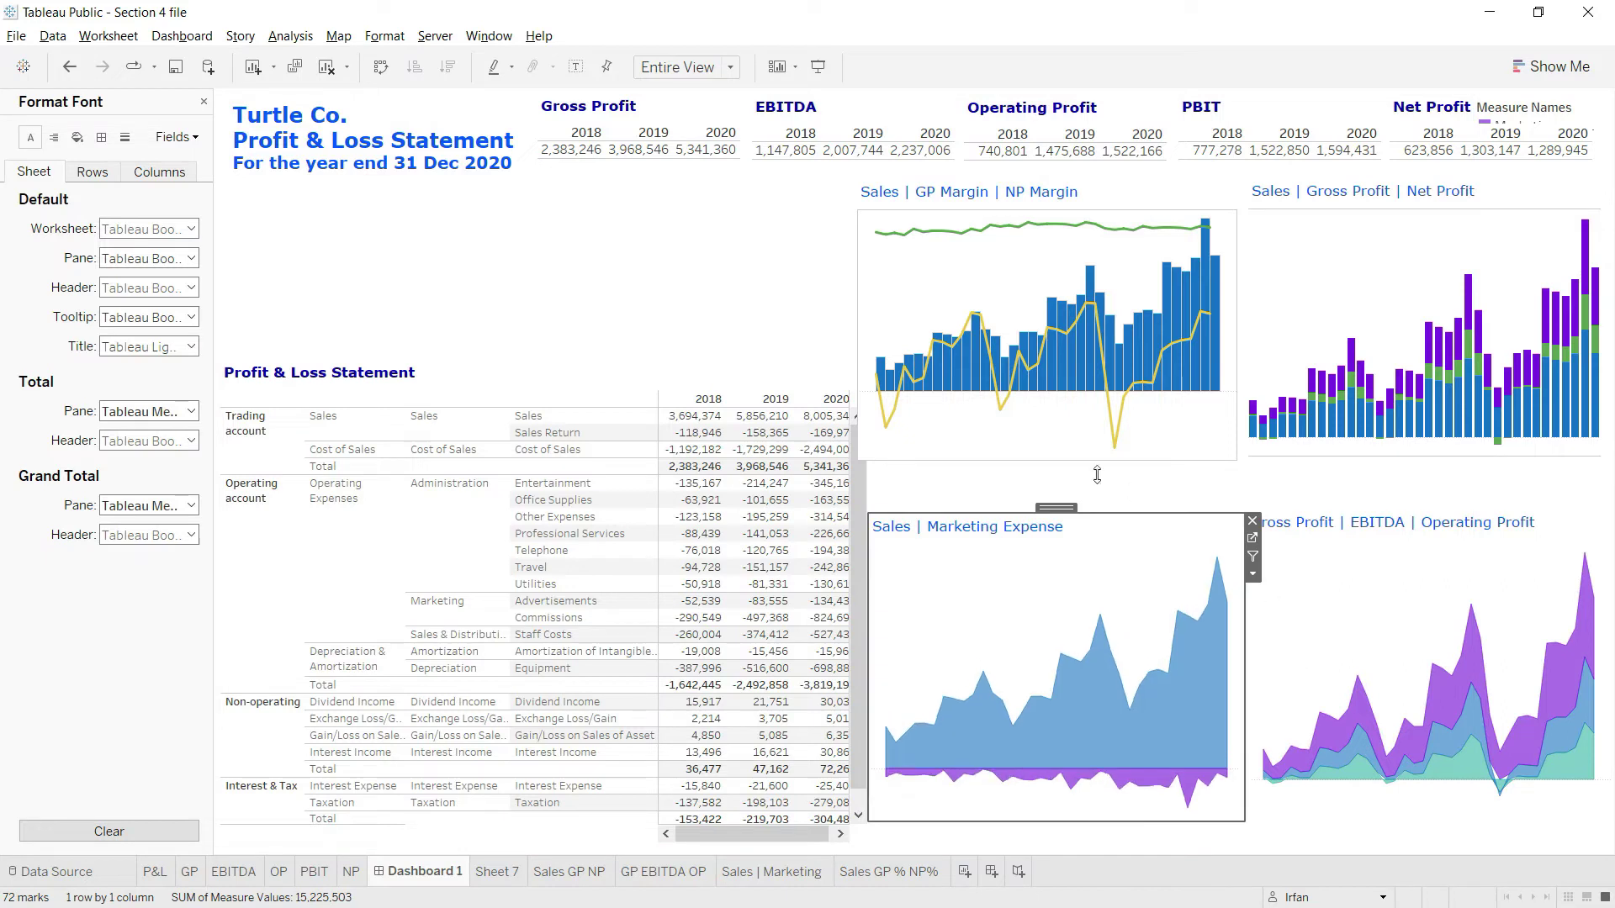
click(818, 357)
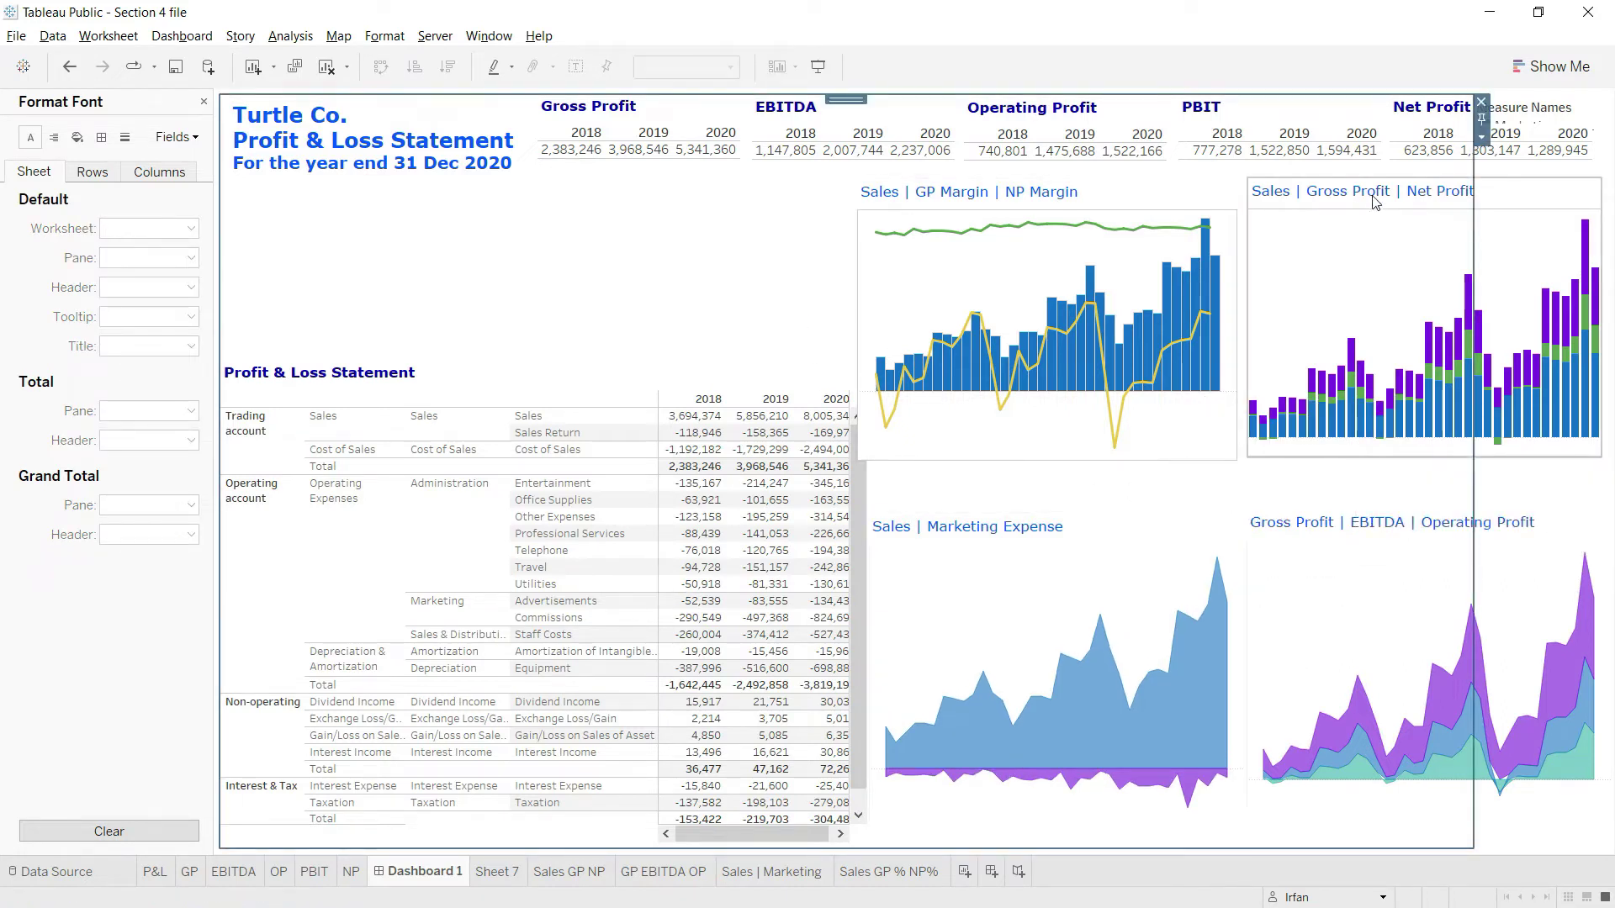
Step: Lengthen and narrow the GP Margin chart, then drag the P&L table's top edge up to reveal Net Profit
click(1047, 196)
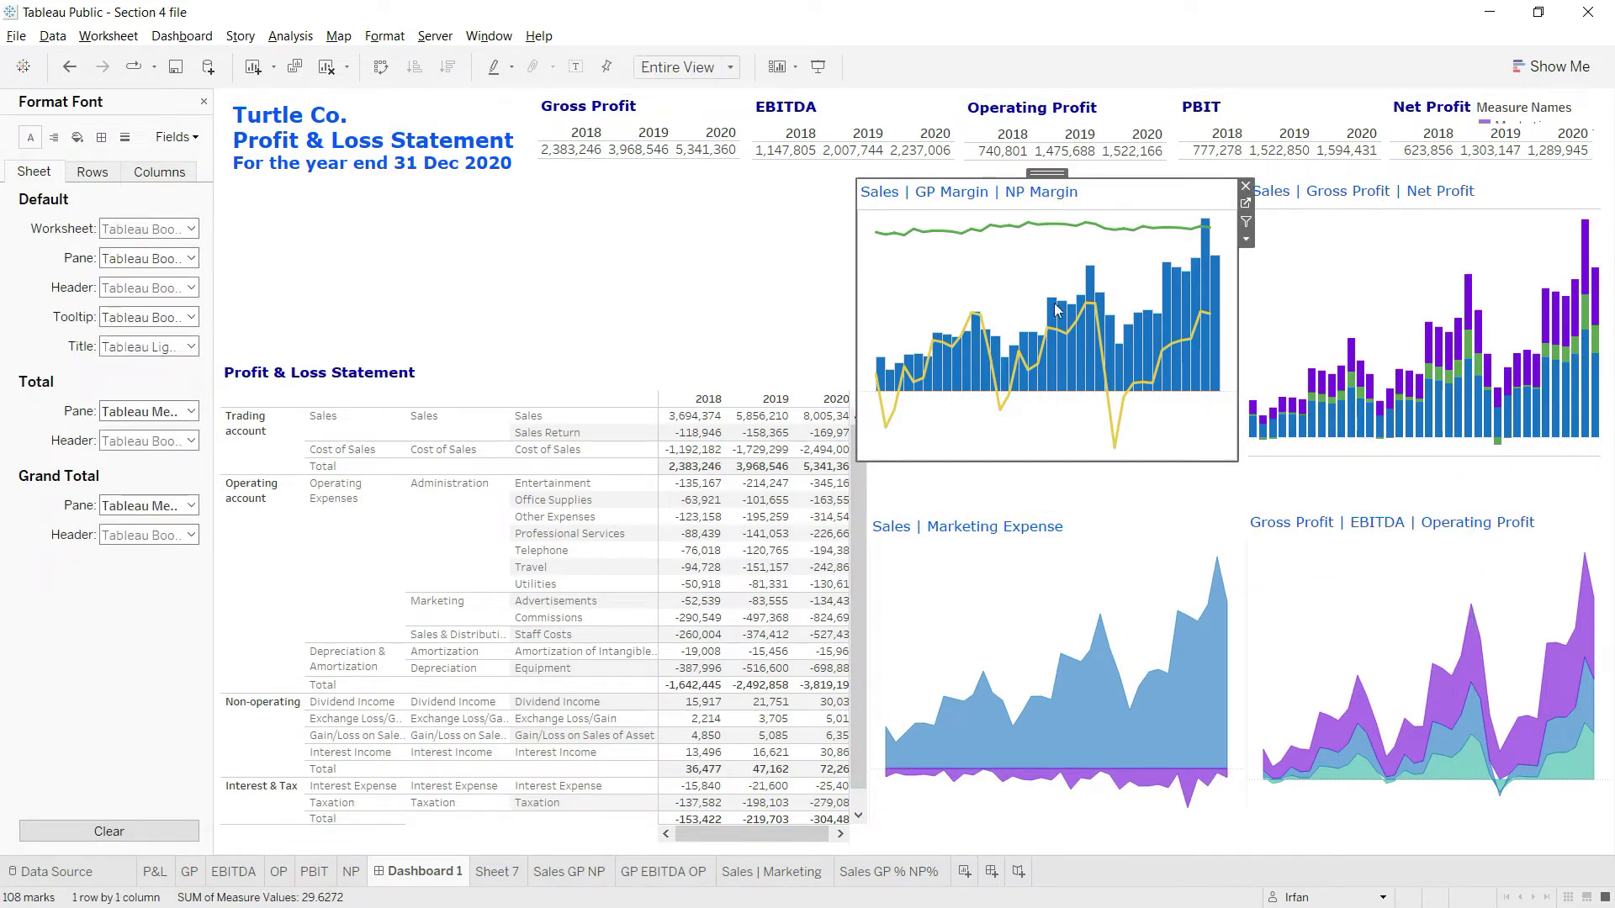
drag(1064, 467, 1067, 486)
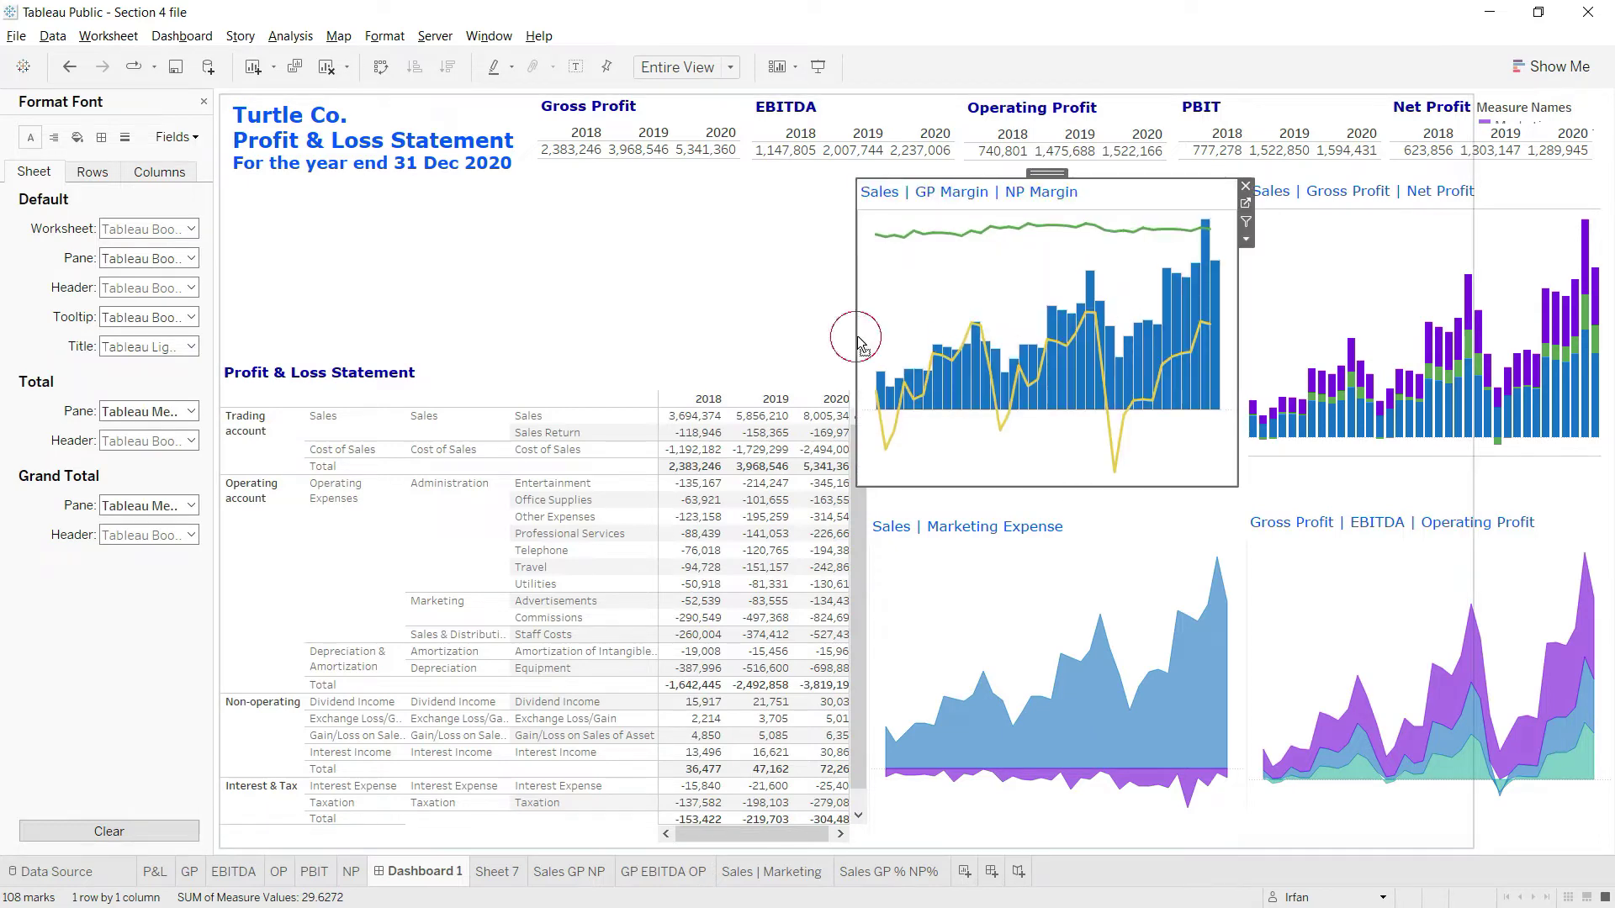
drag(859, 342, 872, 336)
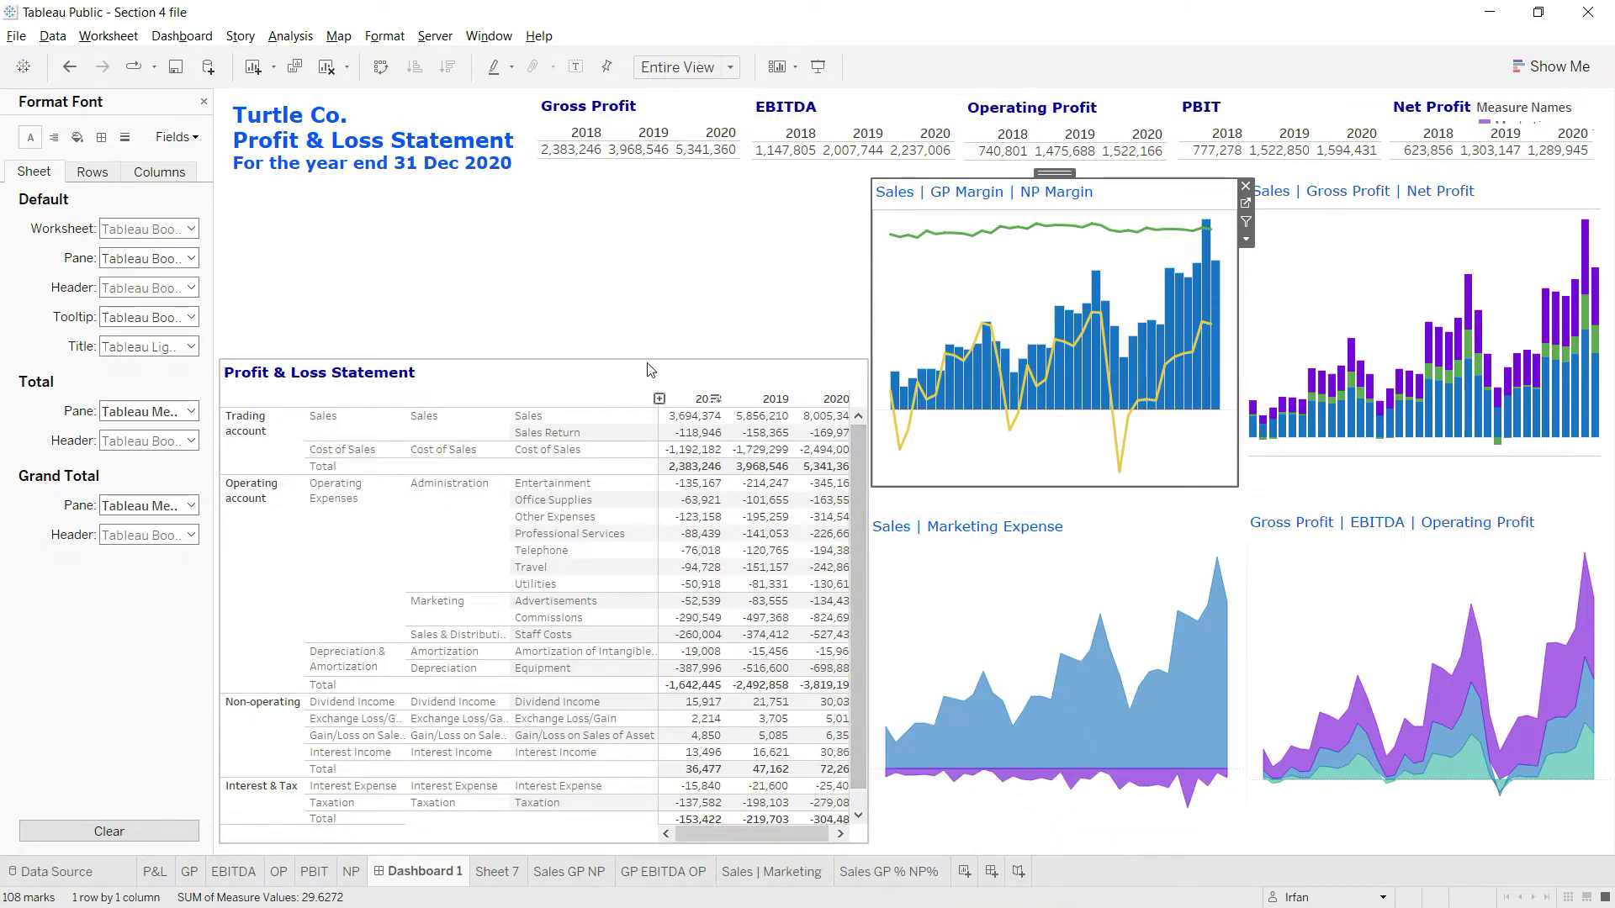
click(548, 364)
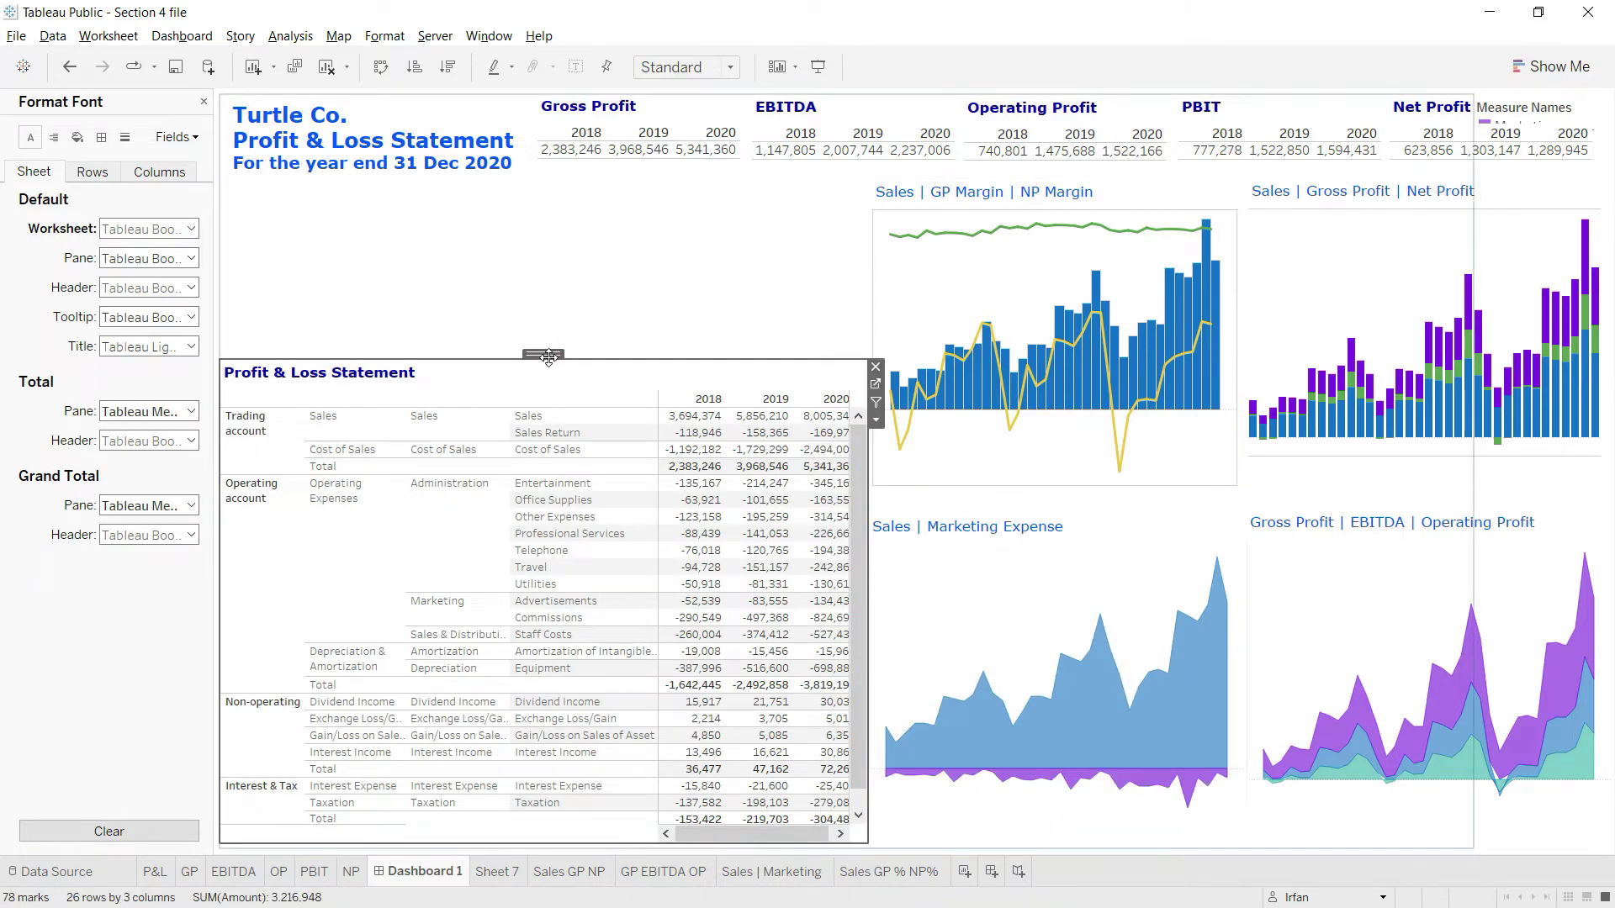
drag(623, 360, 623, 331)
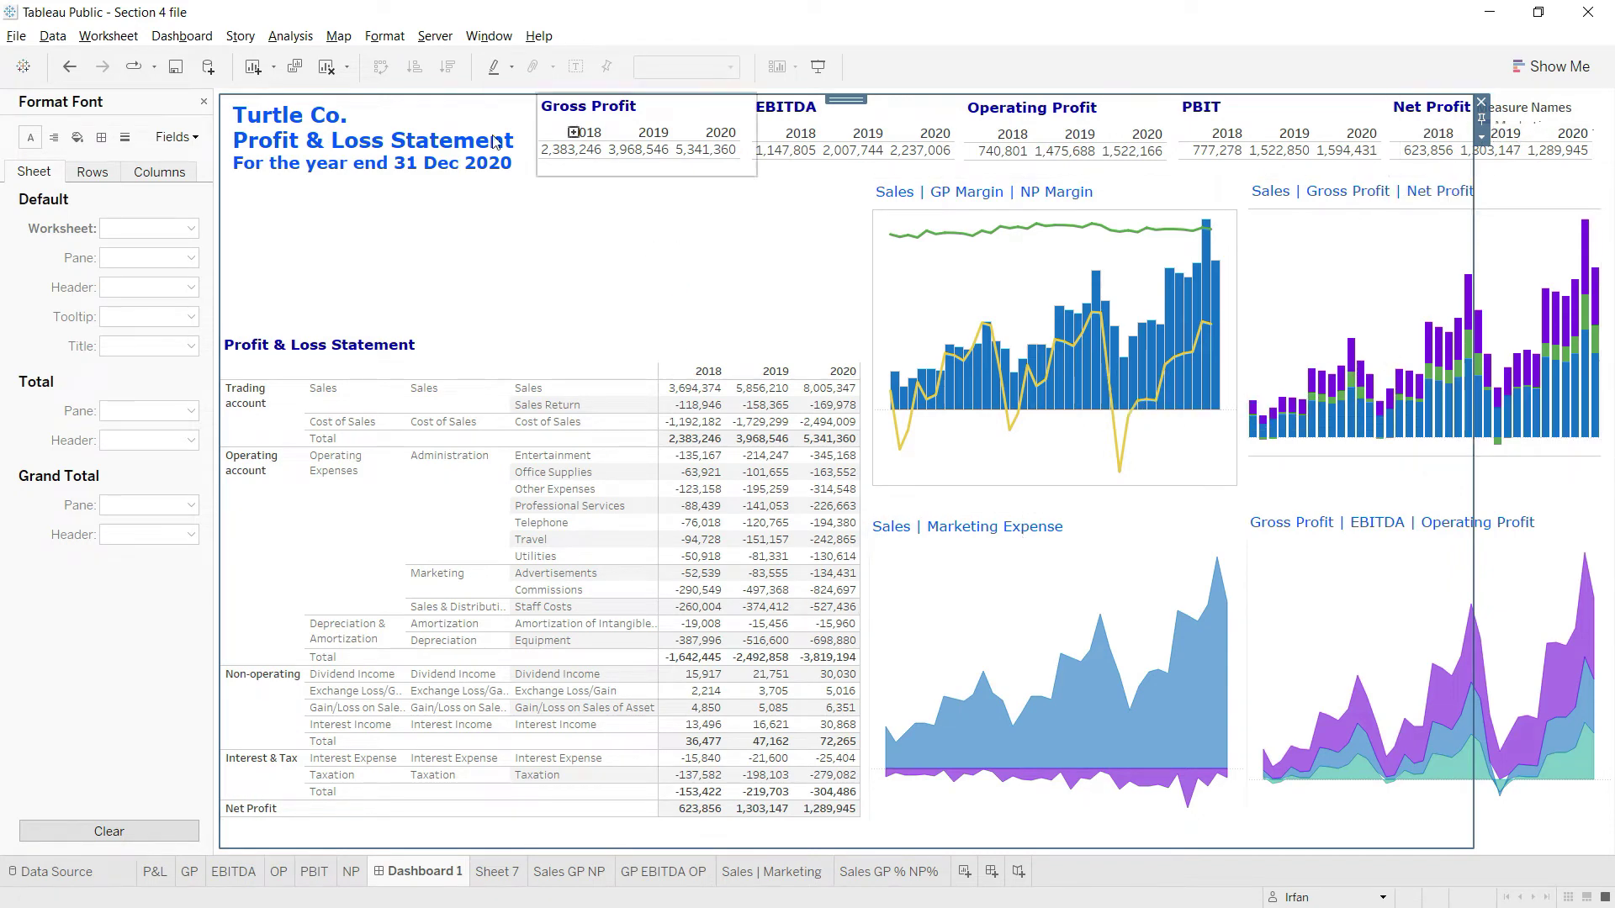
Step: Remove the floating container and the Measure Names legend, moving the Turtle Co. title aside
click(1482, 103)
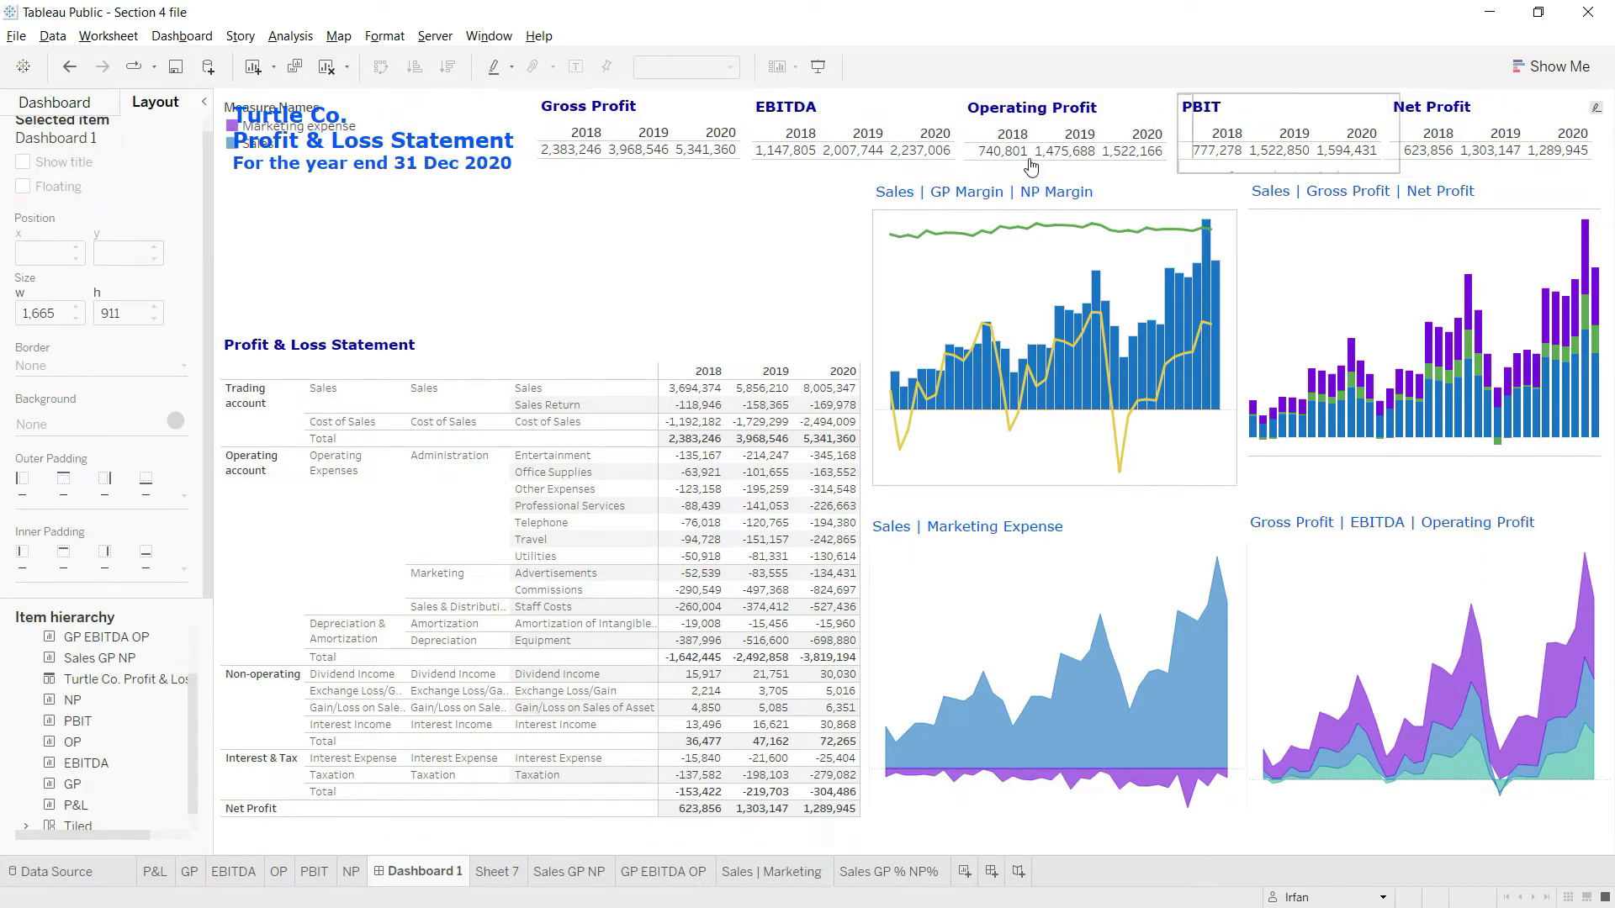
click(370, 134)
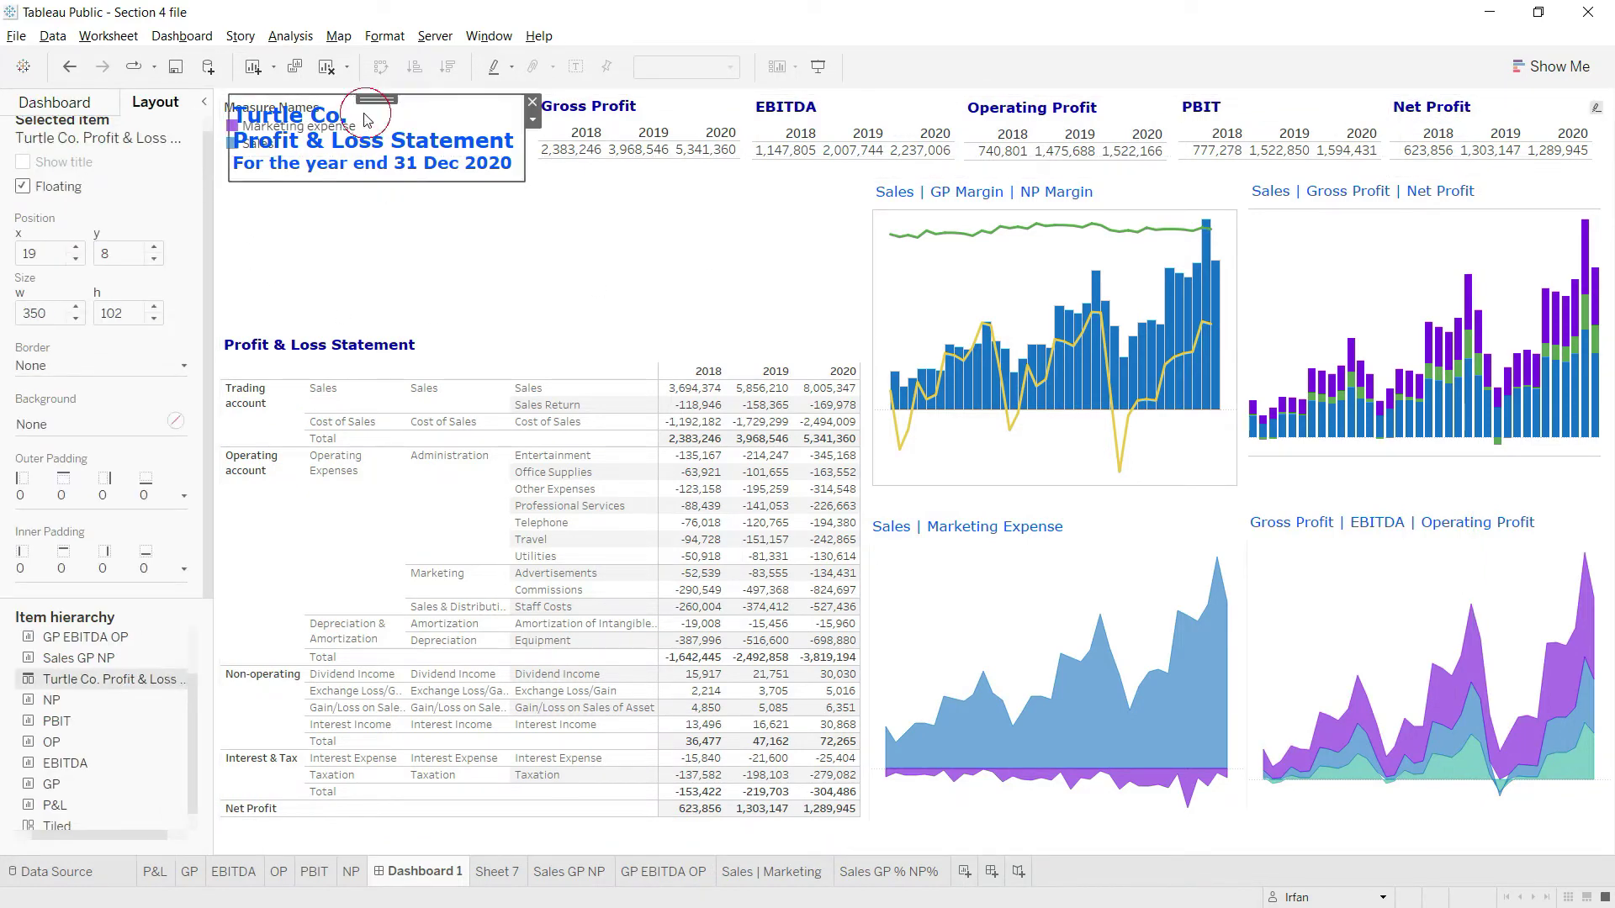
drag(370, 134, 451, 183)
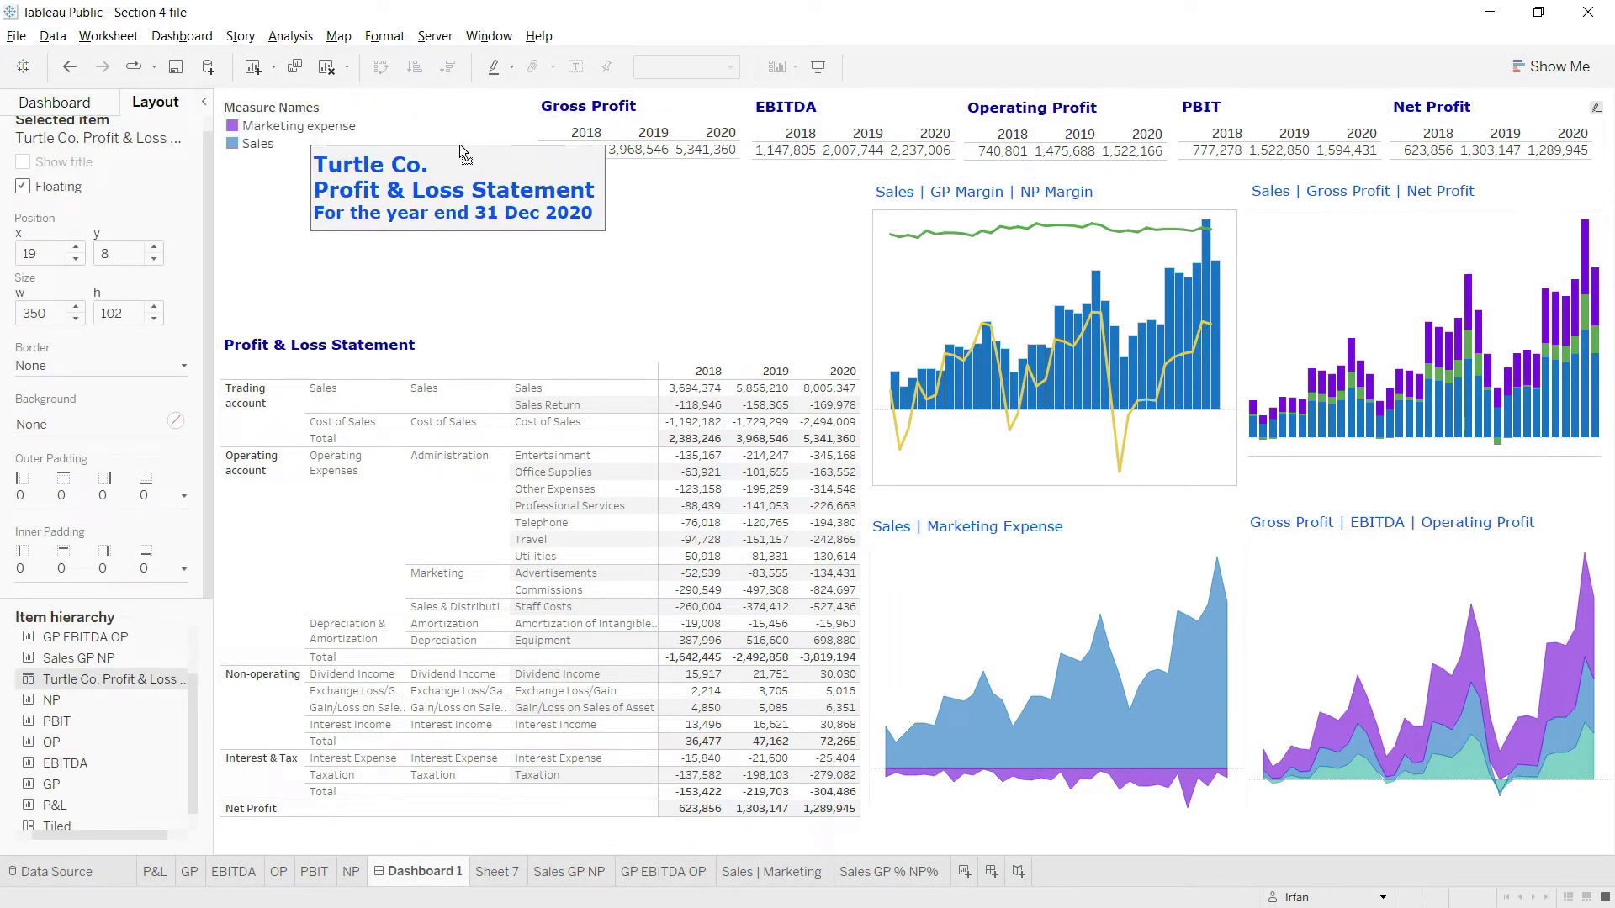
click(263, 127)
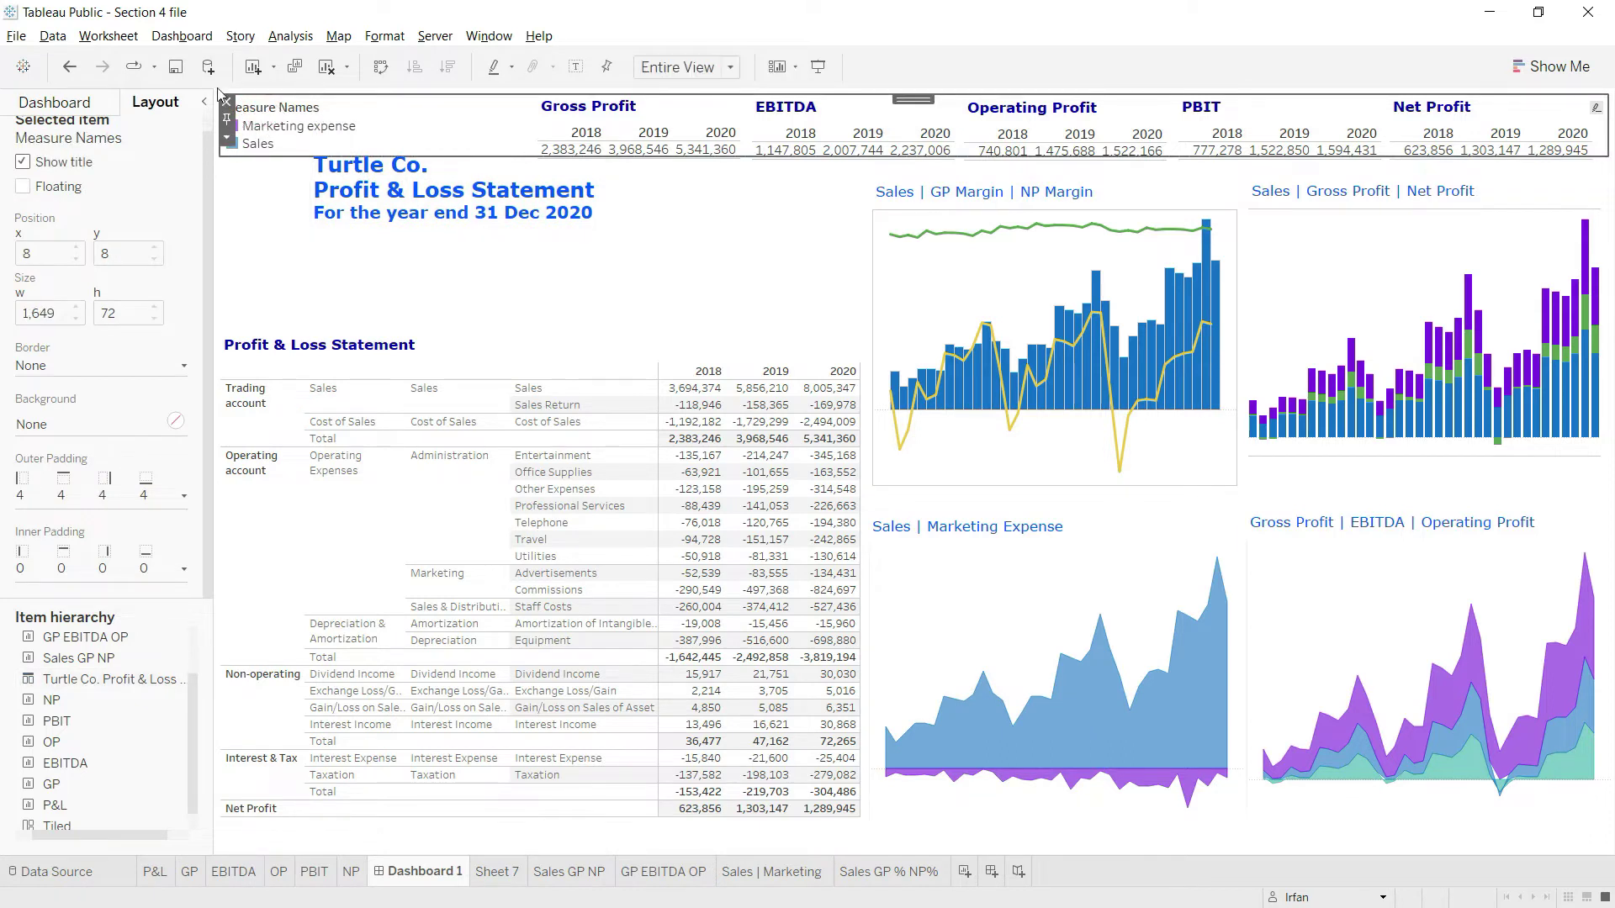
click(227, 102)
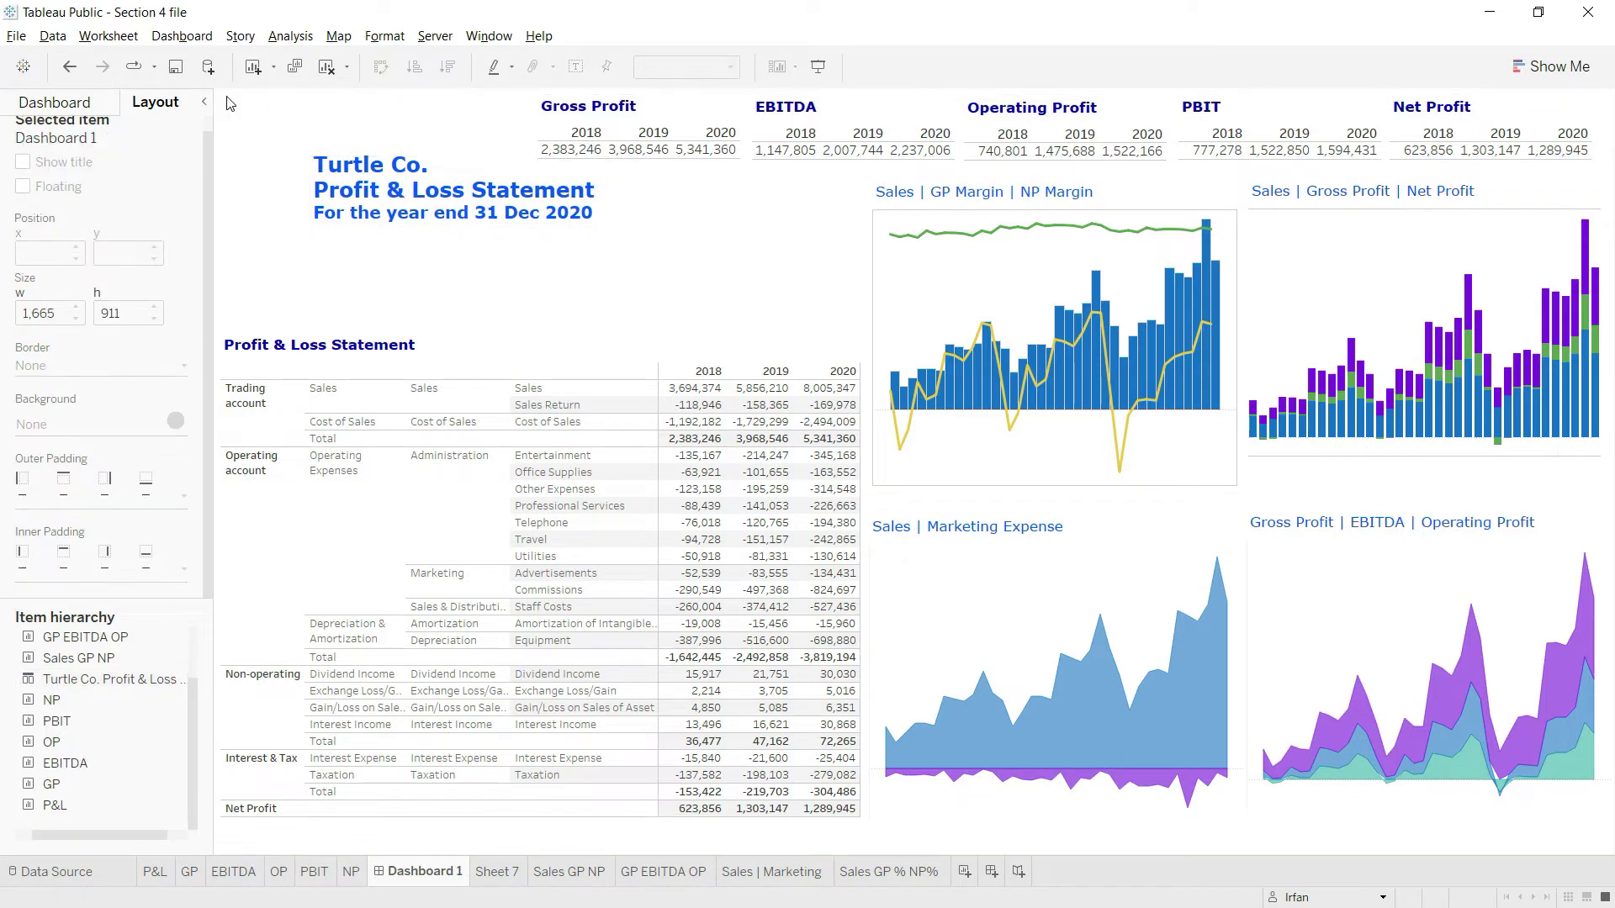
Step: Place the Turtle Co. title at the top-left corner, undoing its accidental removal
click(388, 151)
drag(464, 139, 396, 82)
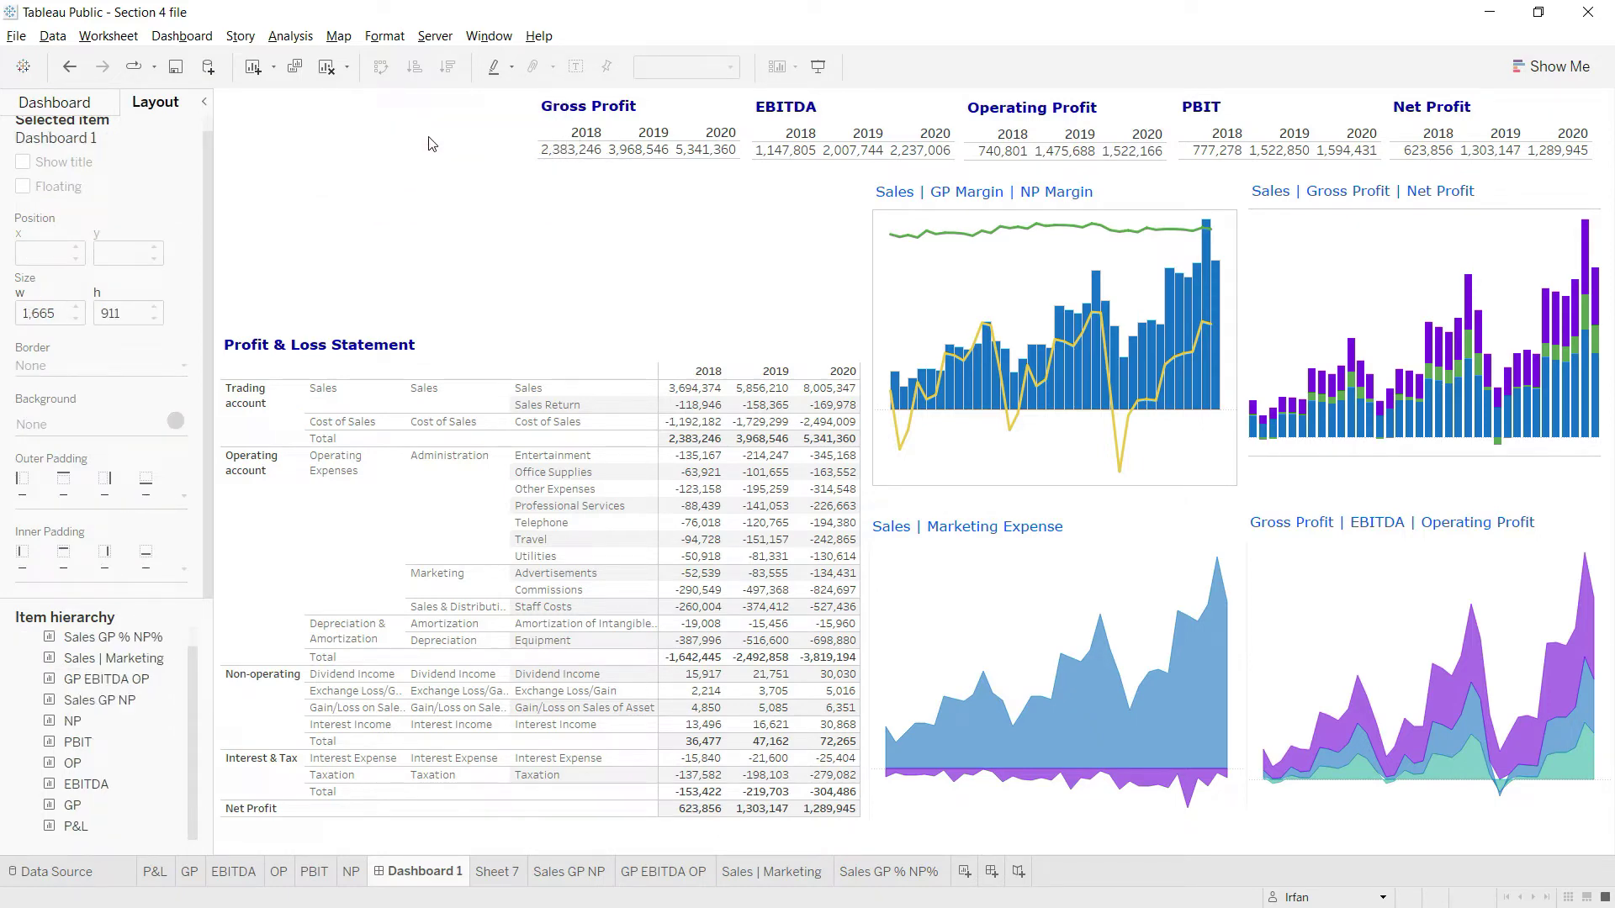
key(ctrl+z)
drag(452, 140, 381, 89)
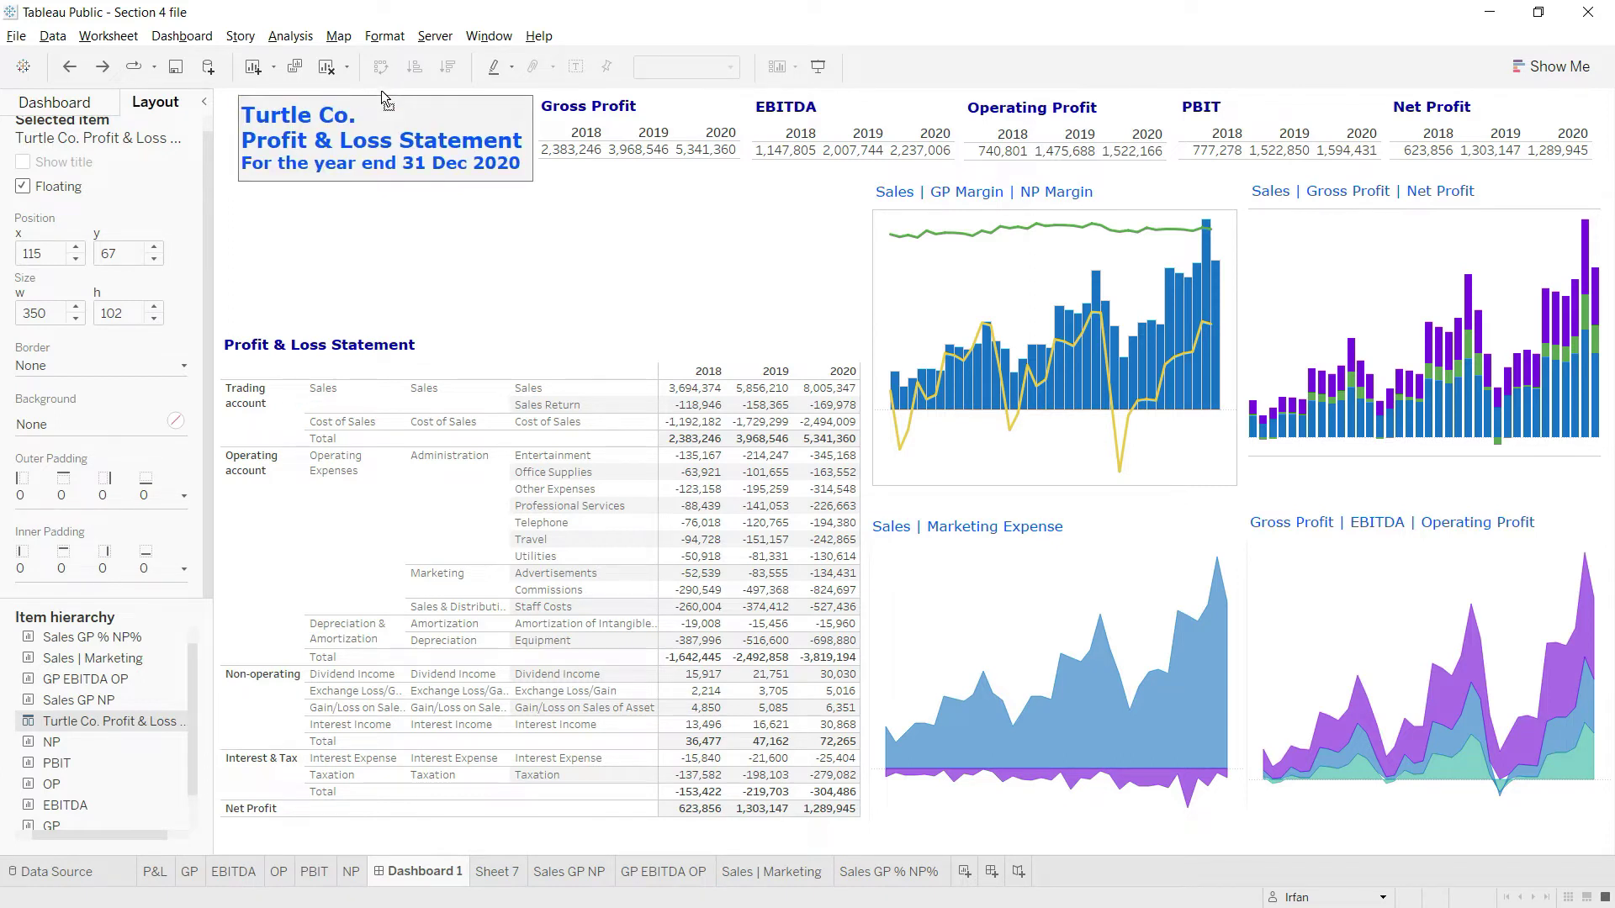
click(473, 286)
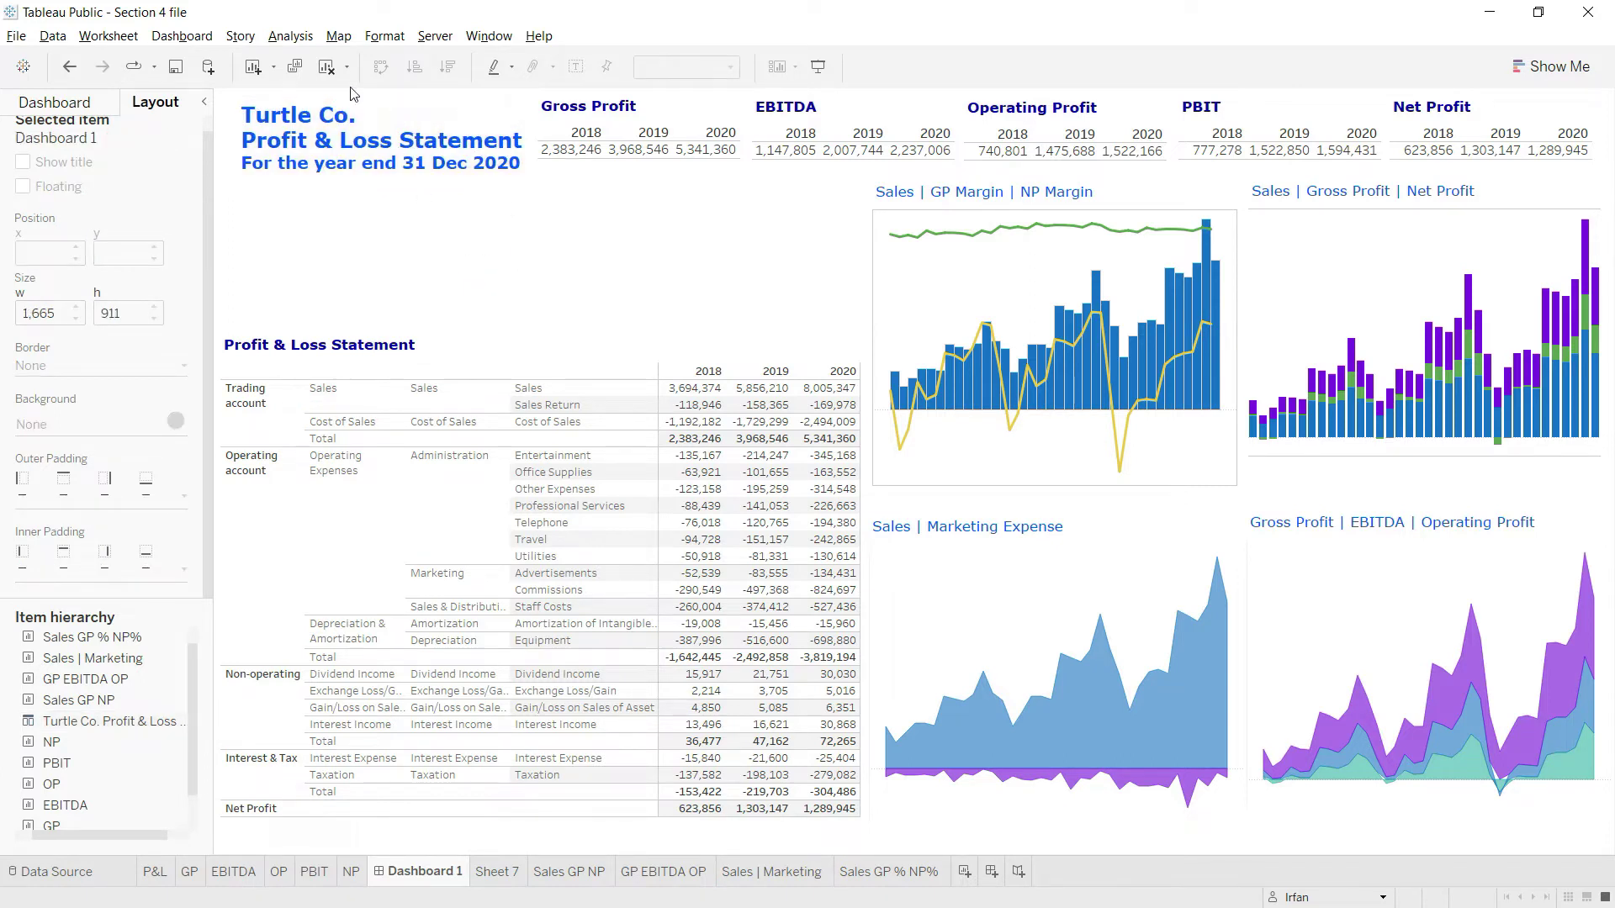
click(381, 115)
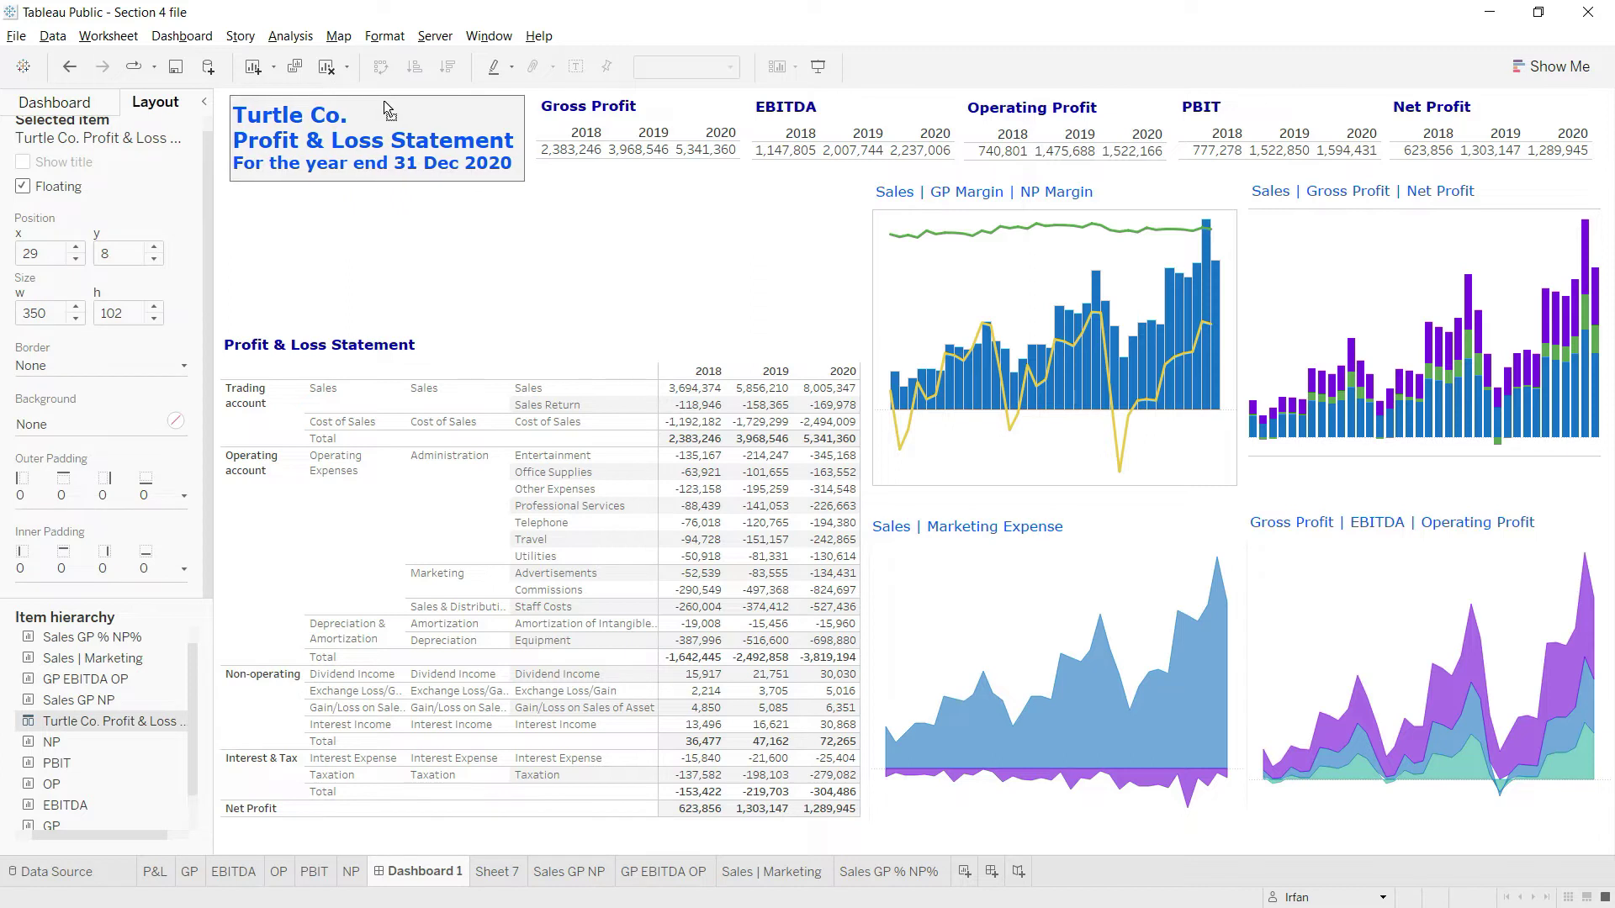
click(521, 286)
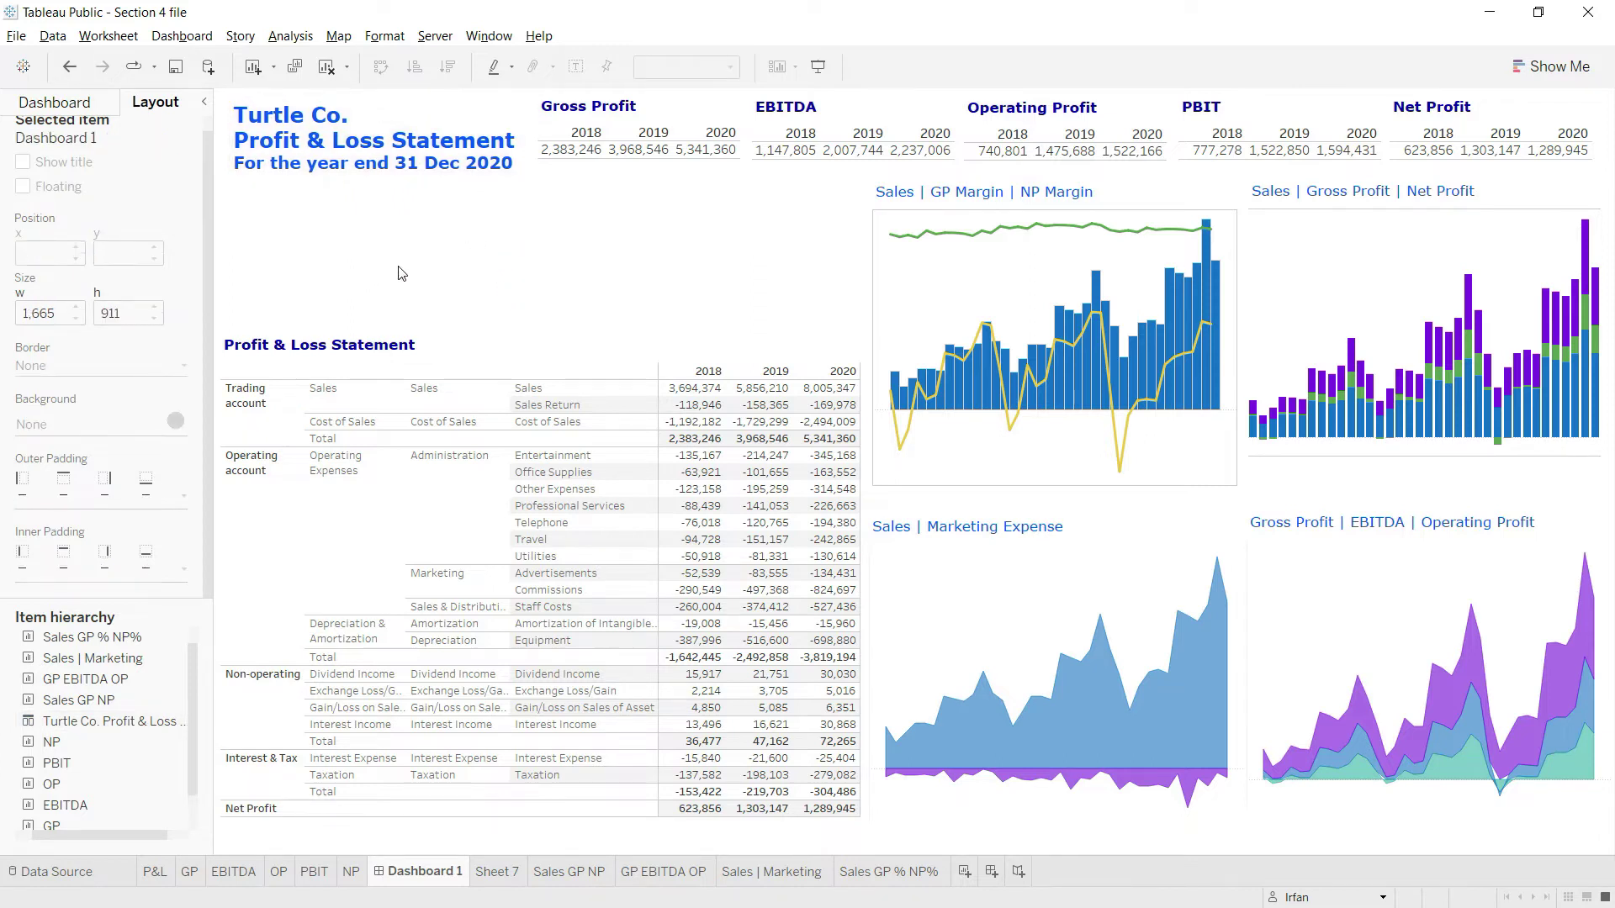
mouse_move(694, 392)
Step: Open the P&L table's title editor and confirm it unchanged
click(361, 345)
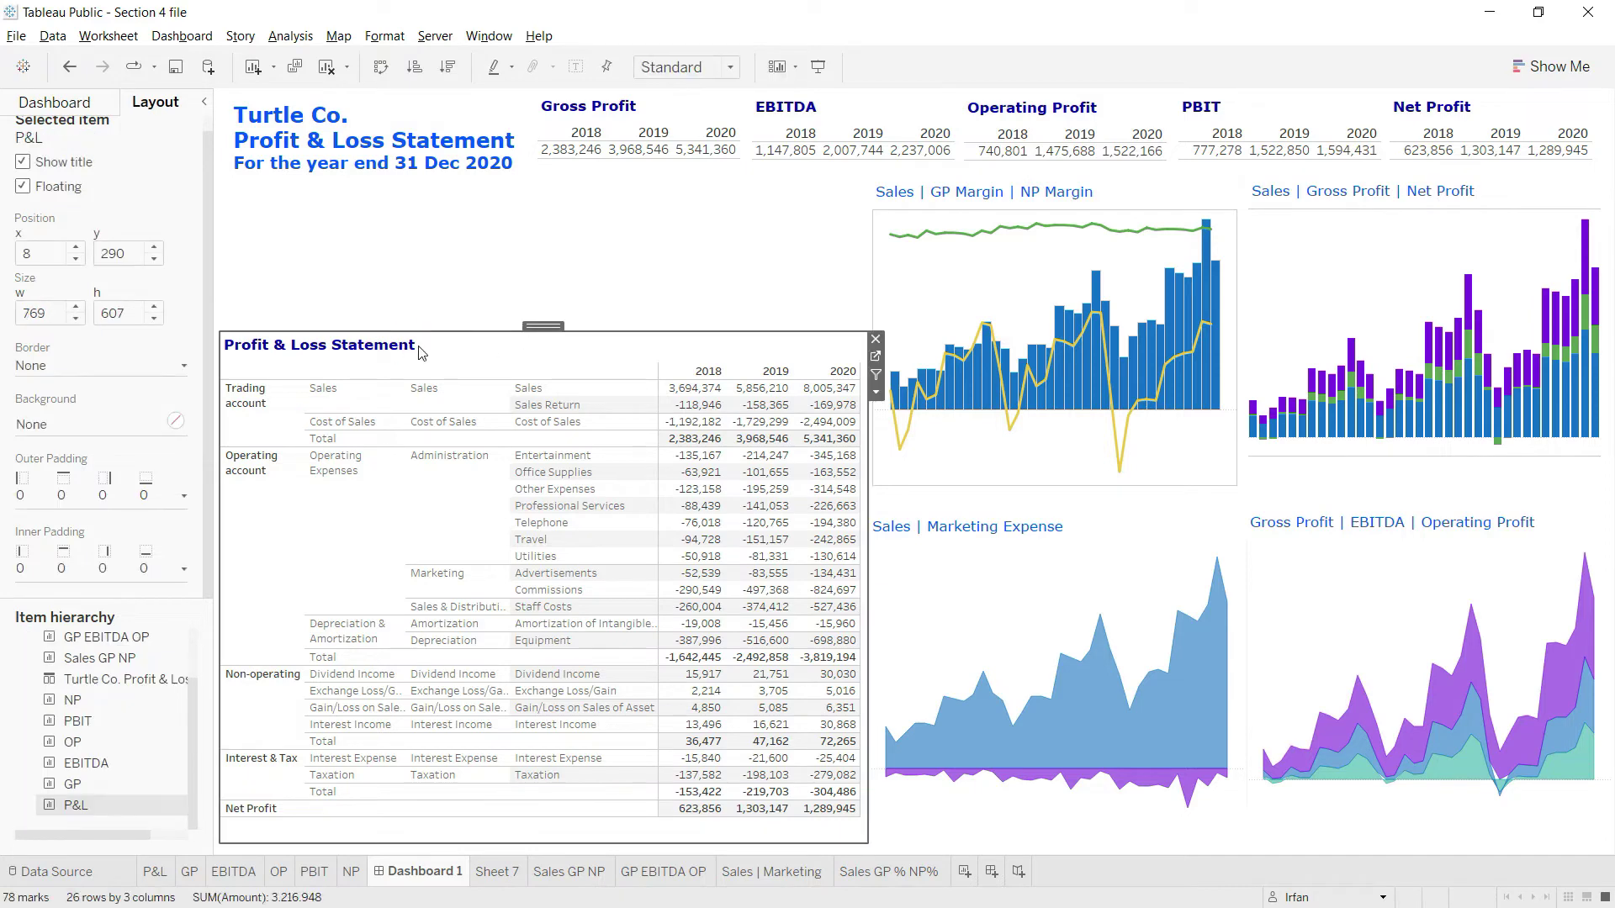
right_click(361, 345)
click(400, 354)
click(821, 573)
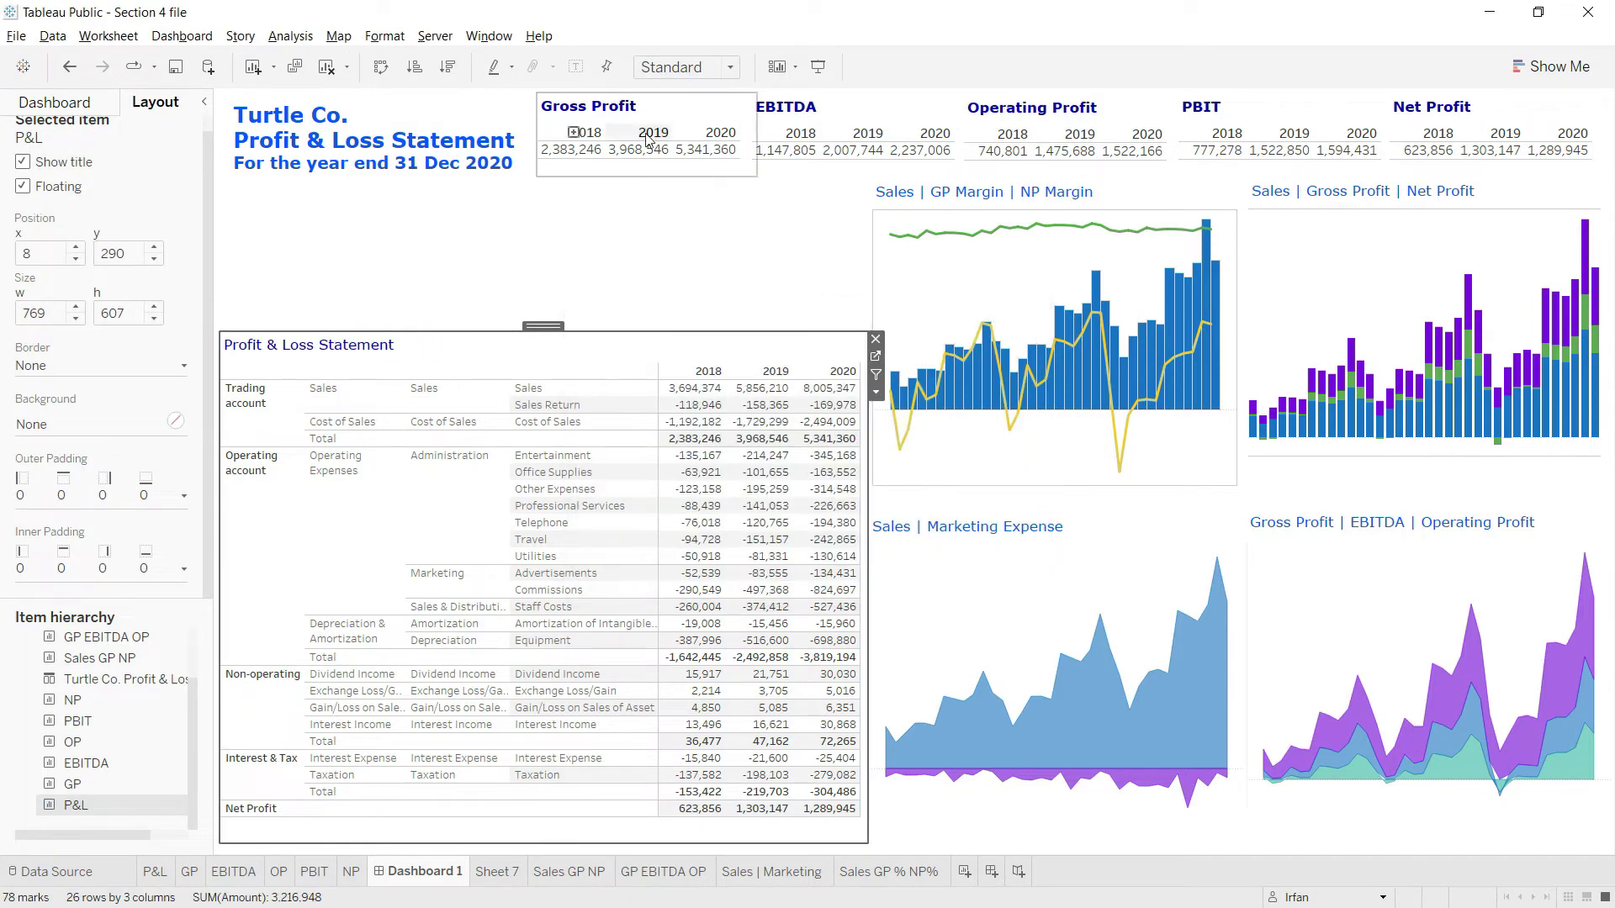
Step: Remove bold from the Gross Profit and EBITDA KPI card titles
click(735, 122)
double_click(736, 122)
click(774, 356)
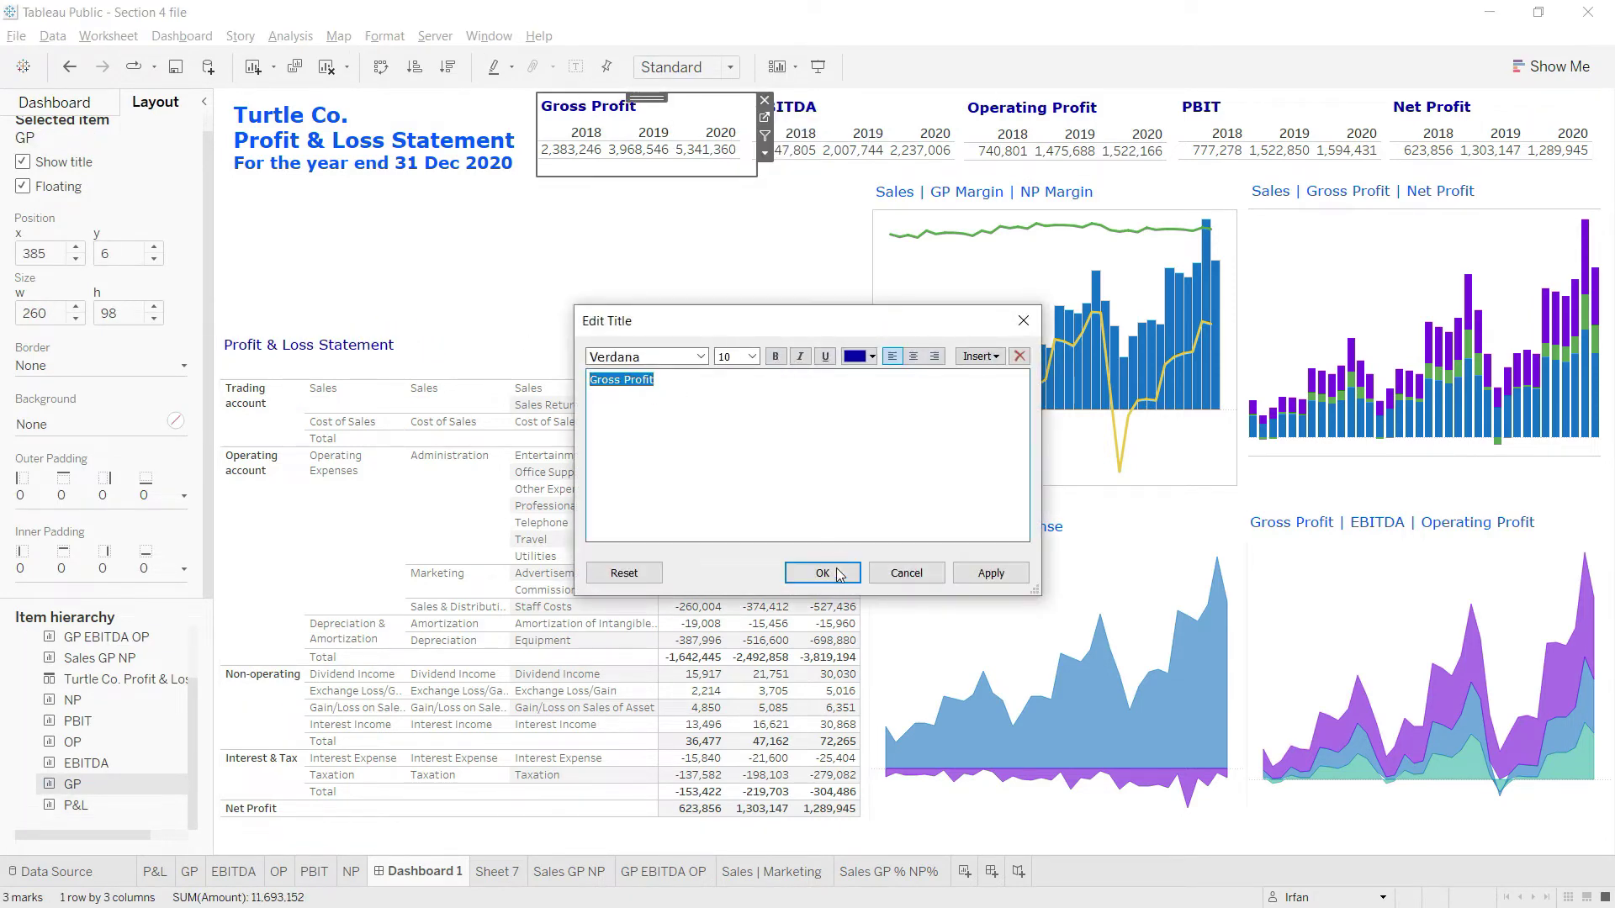
click(822, 572)
click(786, 107)
double_click(786, 107)
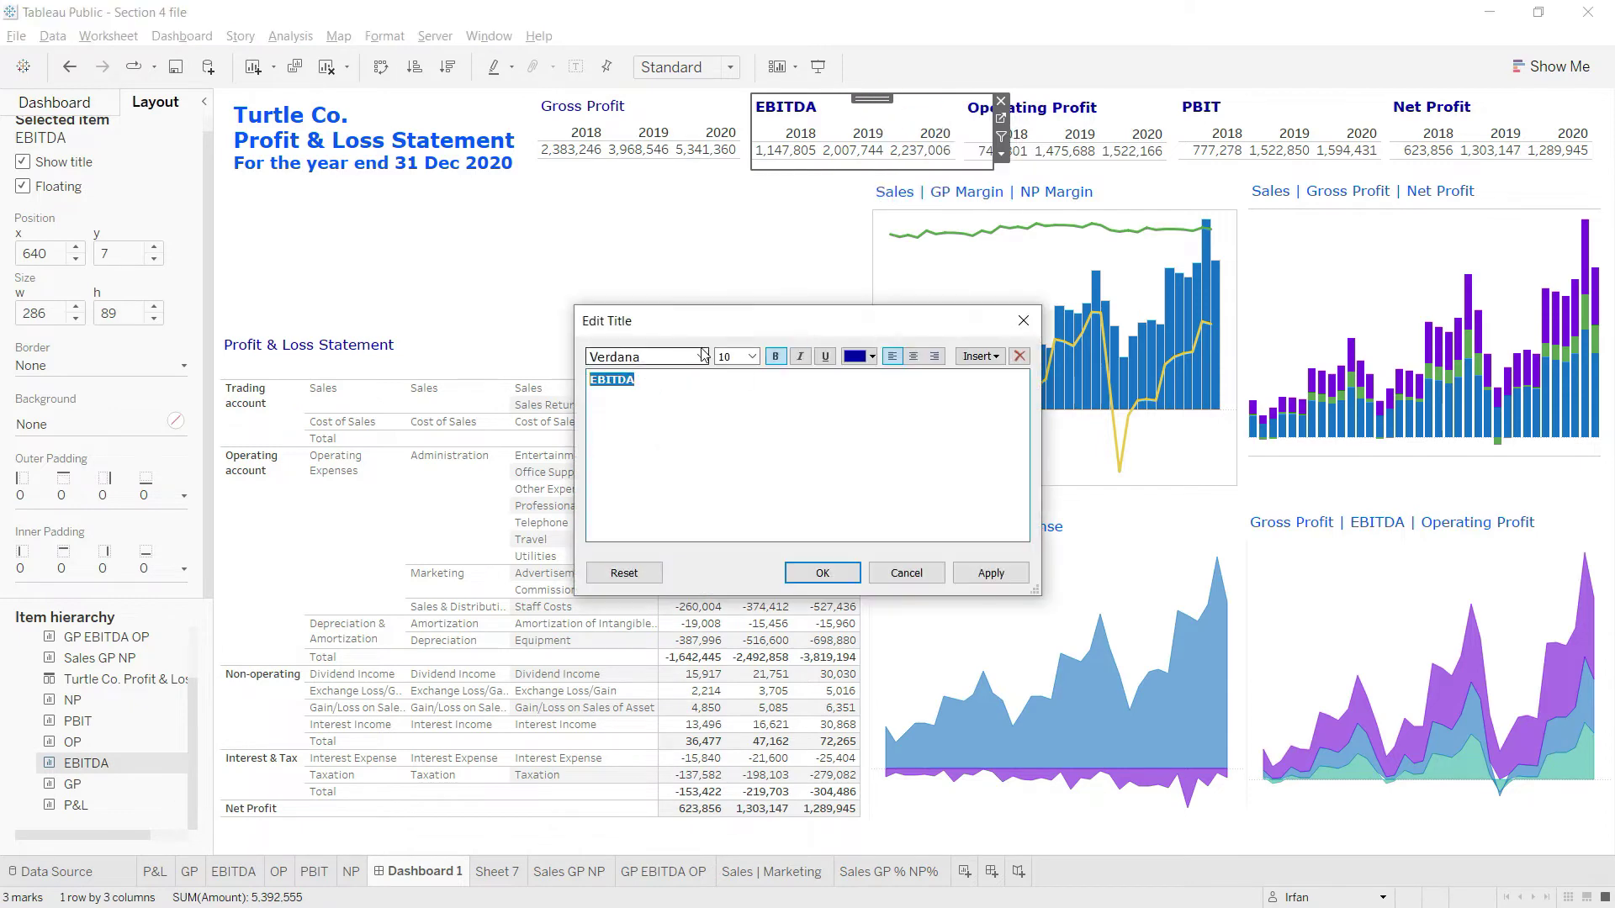
click(774, 356)
click(821, 573)
Step: Remove bold from the Operating Profit and PBIT KPI card titles
right_click(1051, 111)
click(1106, 118)
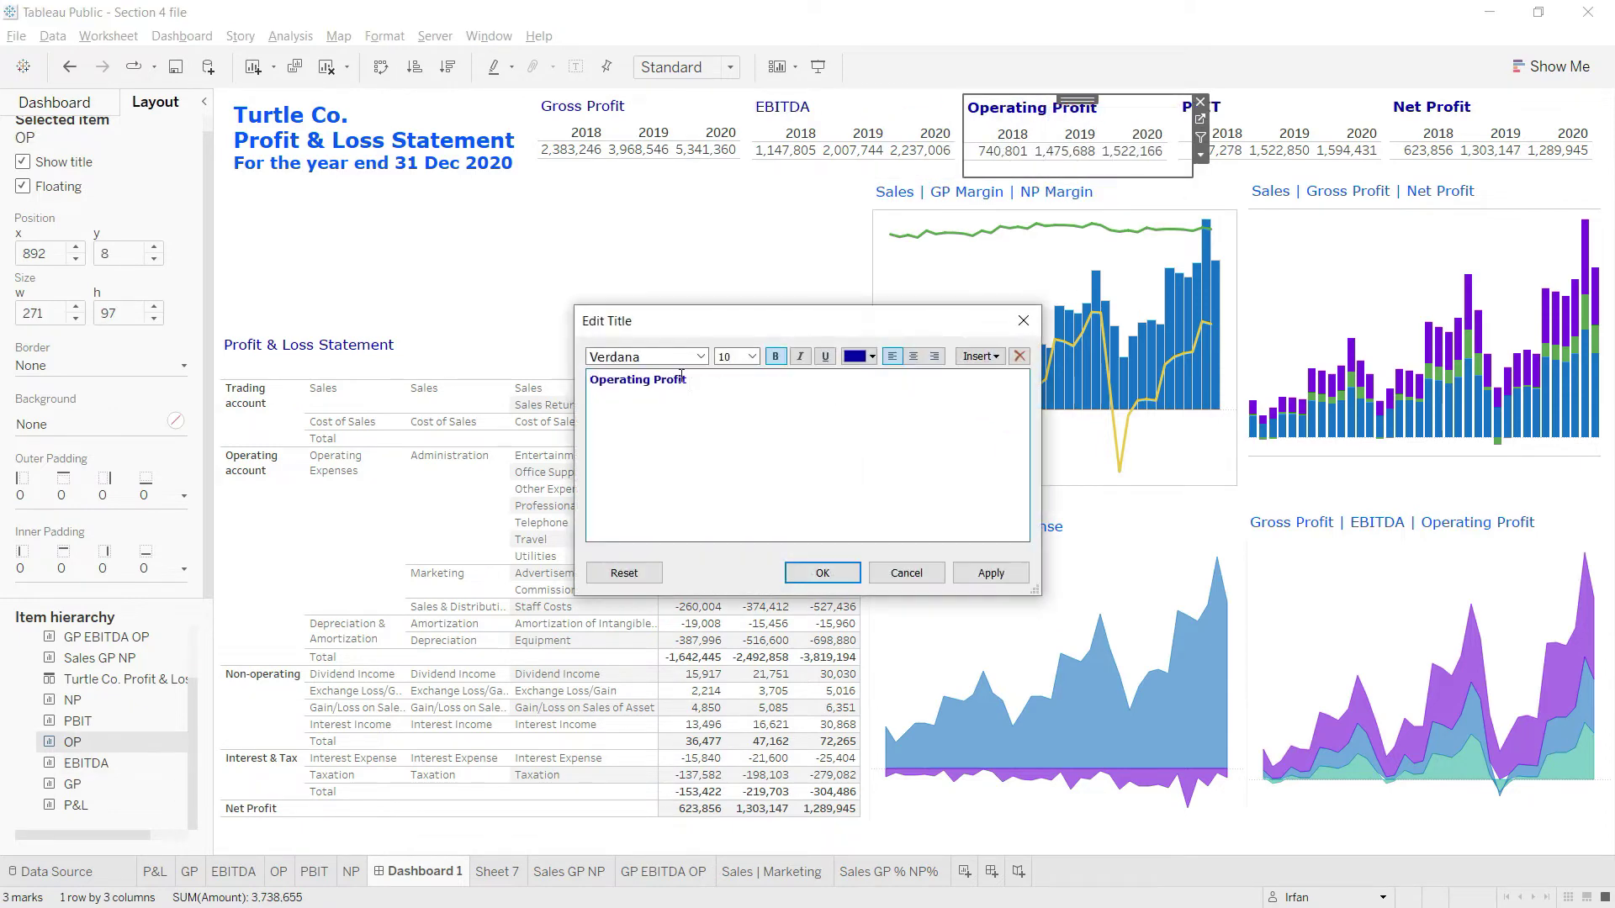
triple_click(637, 376)
click(774, 356)
click(822, 573)
right_click(1242, 108)
click(1300, 115)
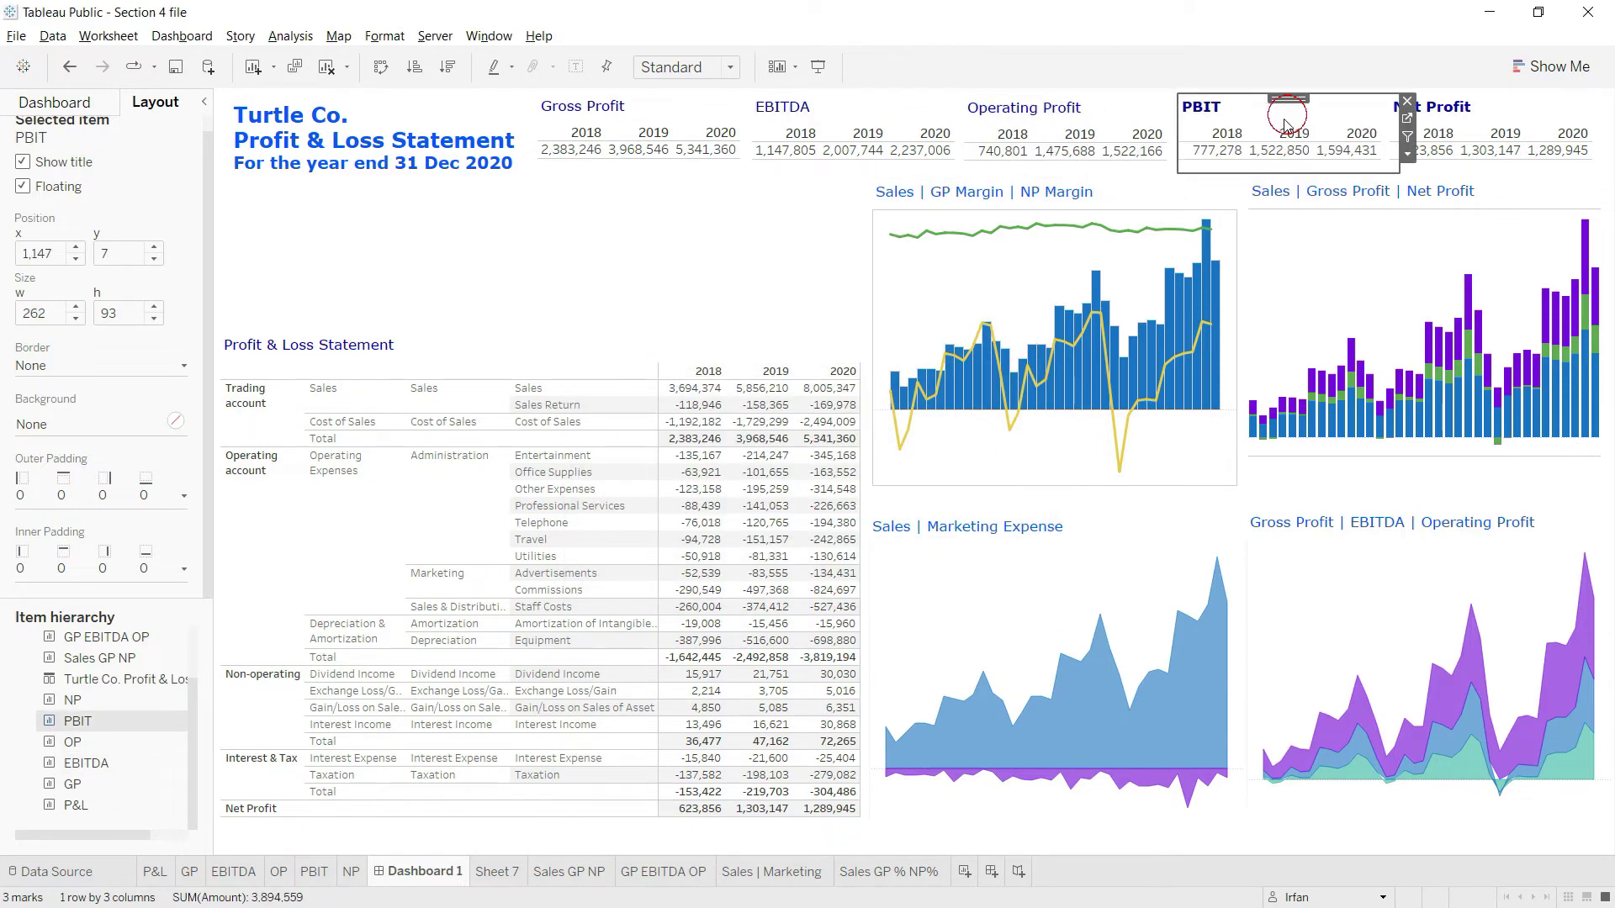
triple_click(601, 379)
click(775, 356)
click(822, 573)
Step: Remove bold from the Net Profit KPI card title
right_click(1448, 109)
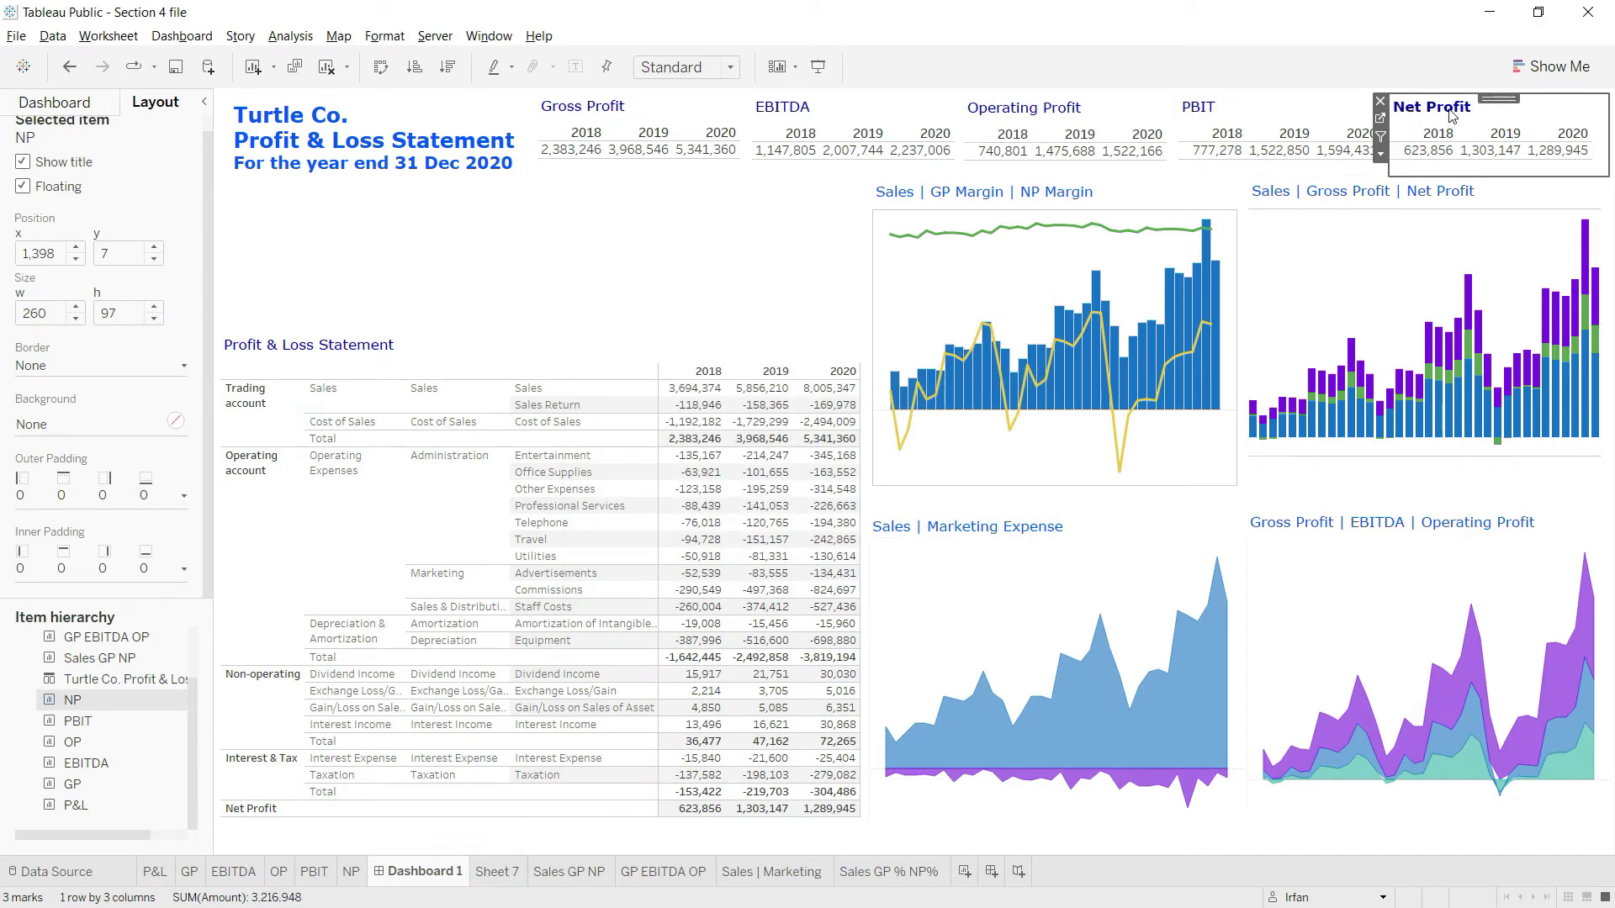
click(1505, 118)
triple_click(627, 394)
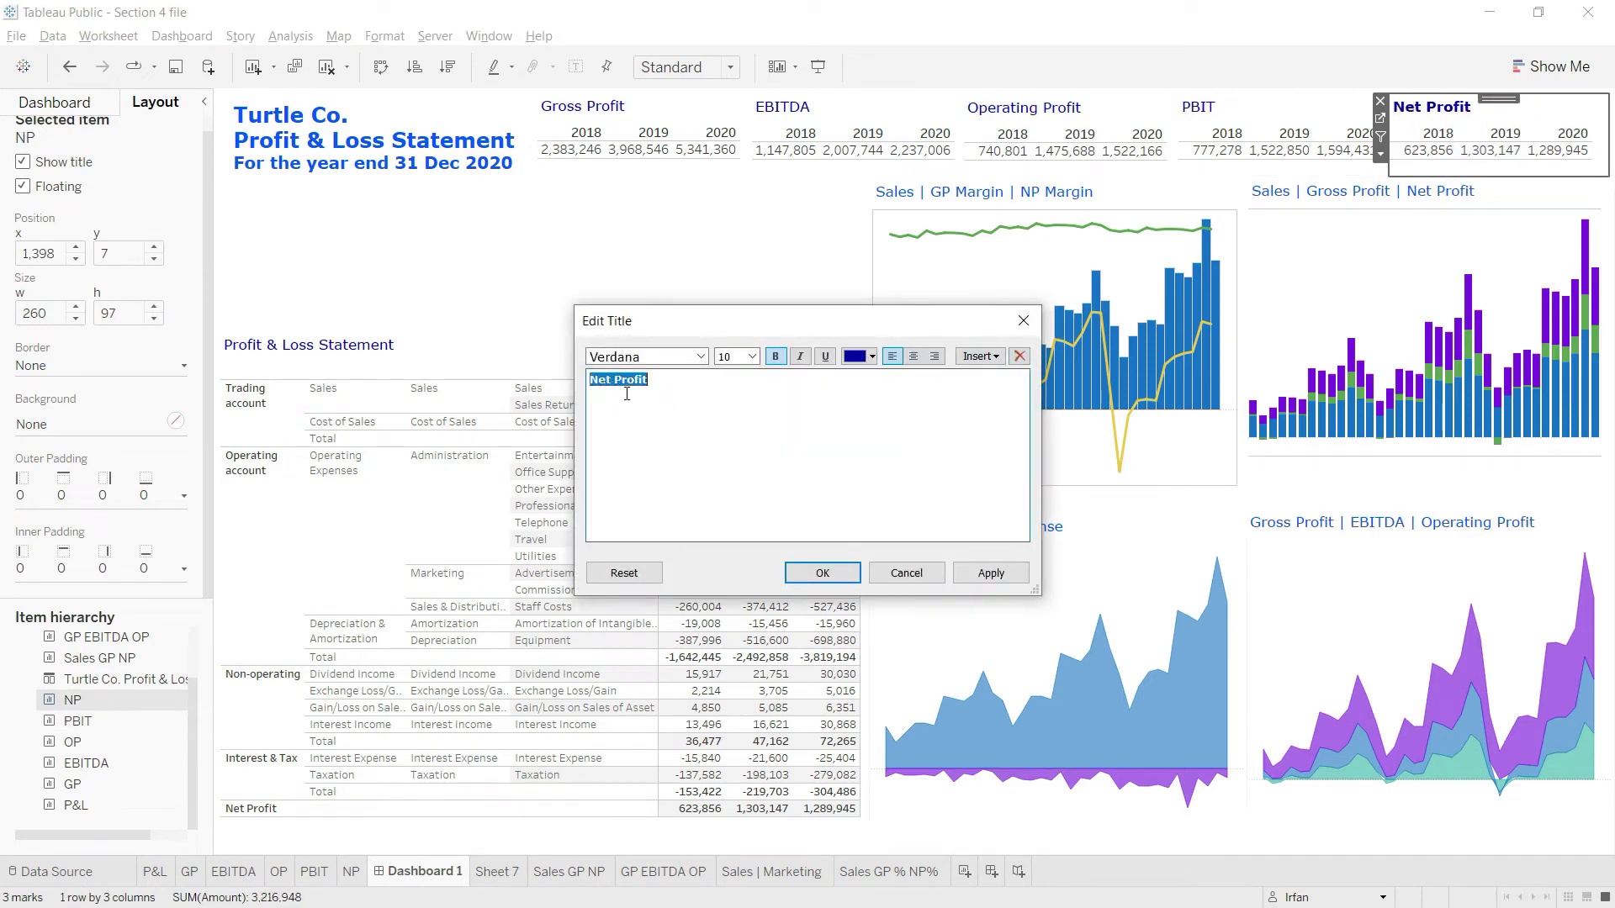
click(775, 355)
click(822, 573)
click(664, 370)
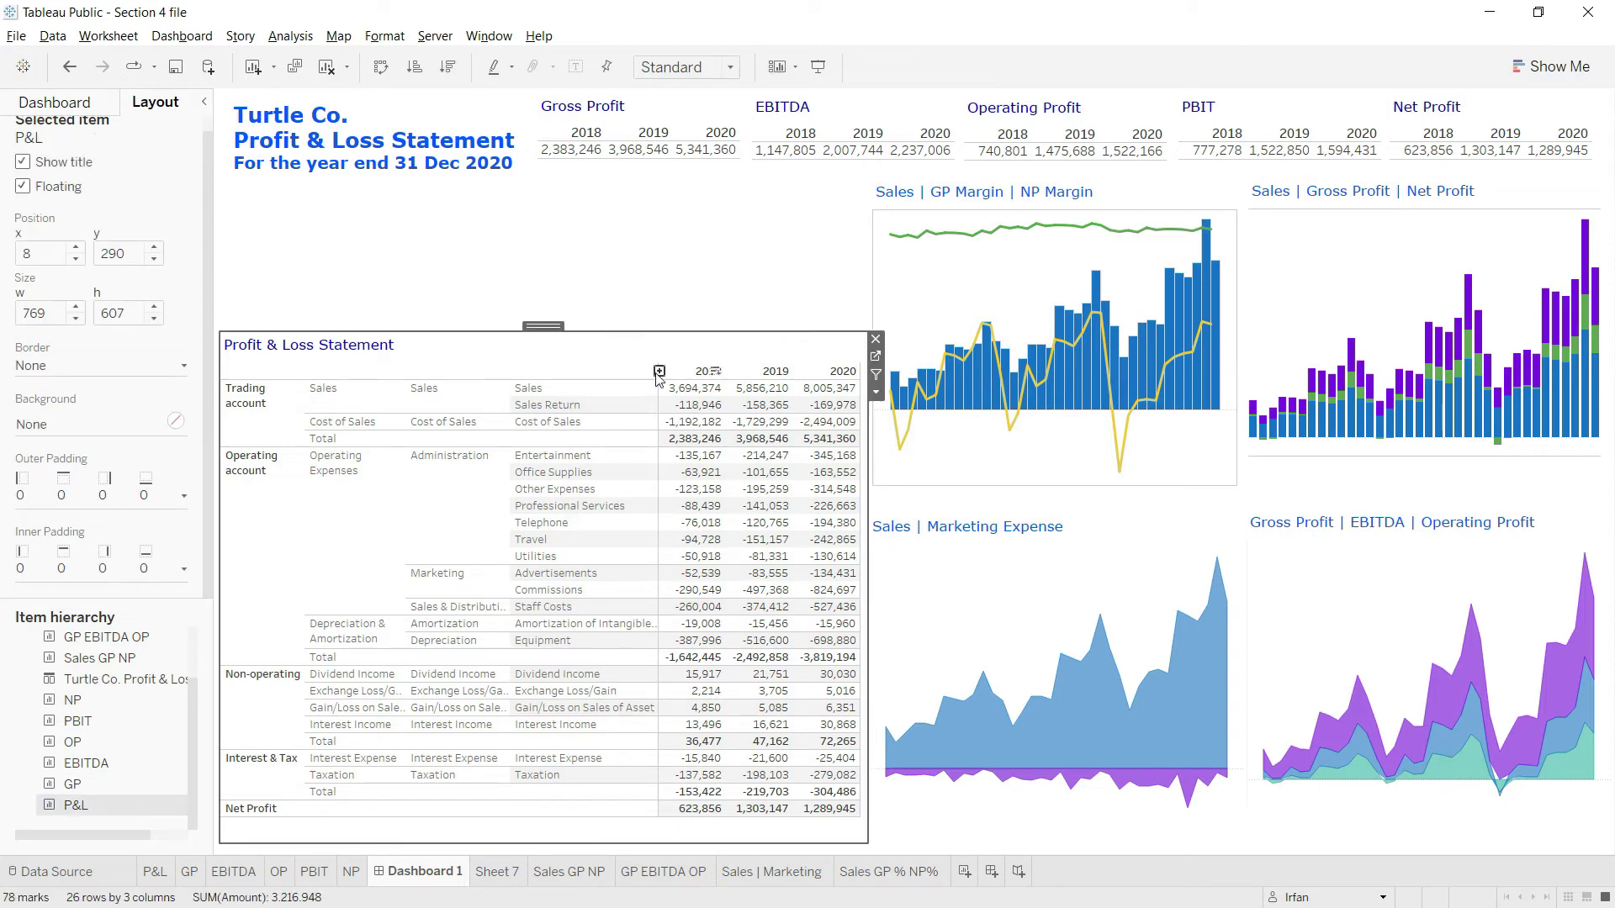
Step: Narrow the P&L table and shift the GP Margin and Marketing charts' left edges beside it
drag(635, 396, 631, 395)
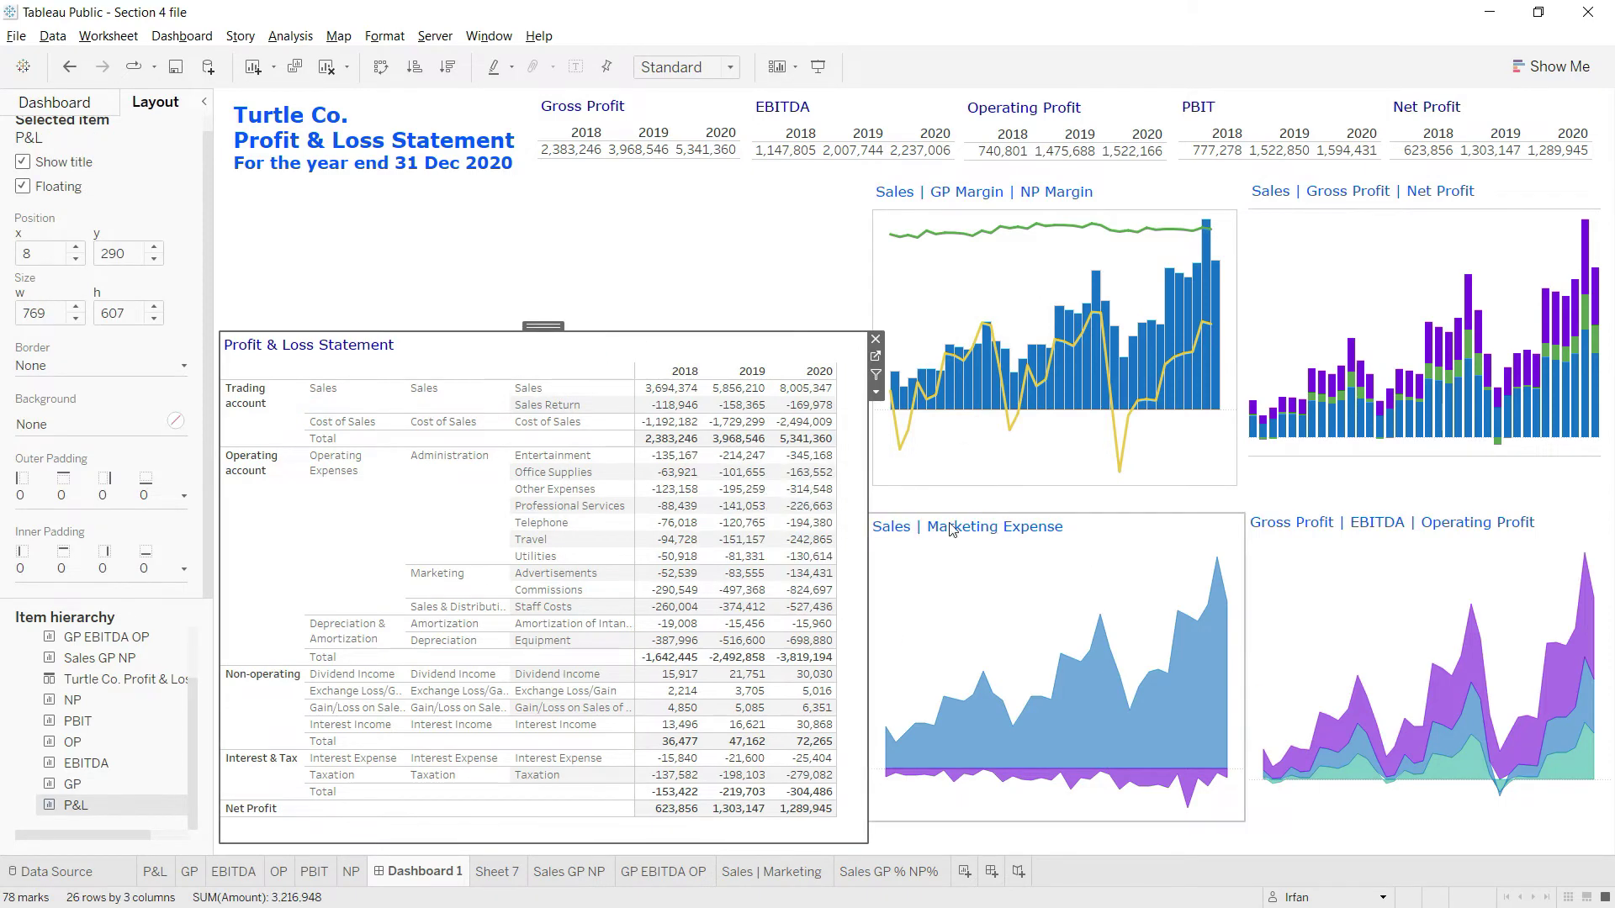
click(873, 323)
drag(869, 319, 843, 320)
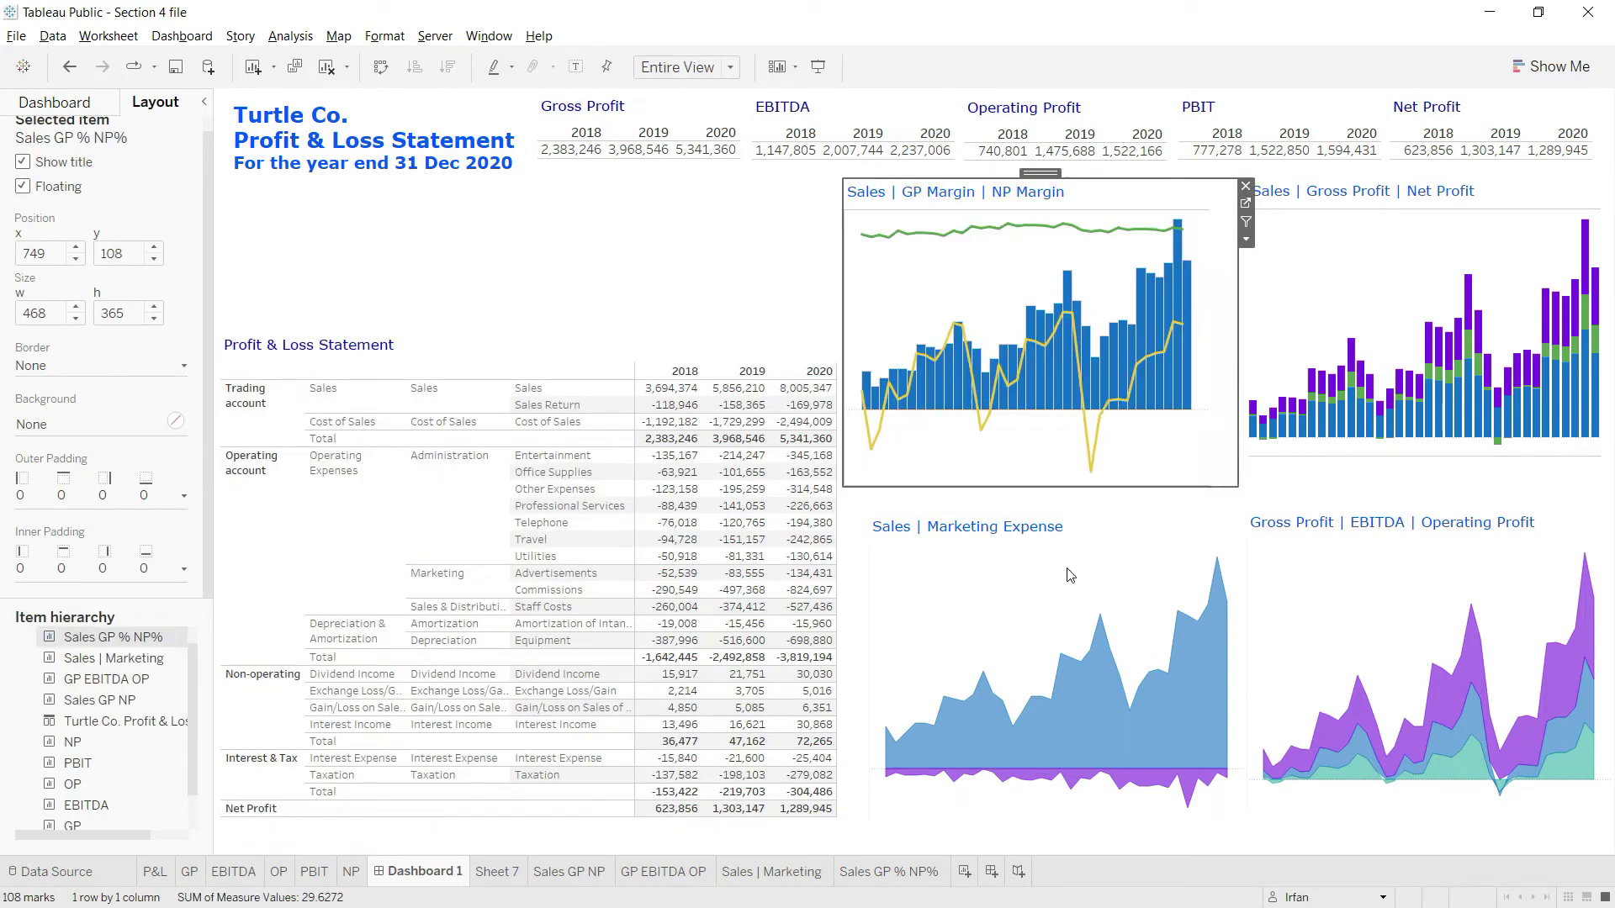
click(875, 647)
drag(872, 648, 843, 647)
click(1344, 810)
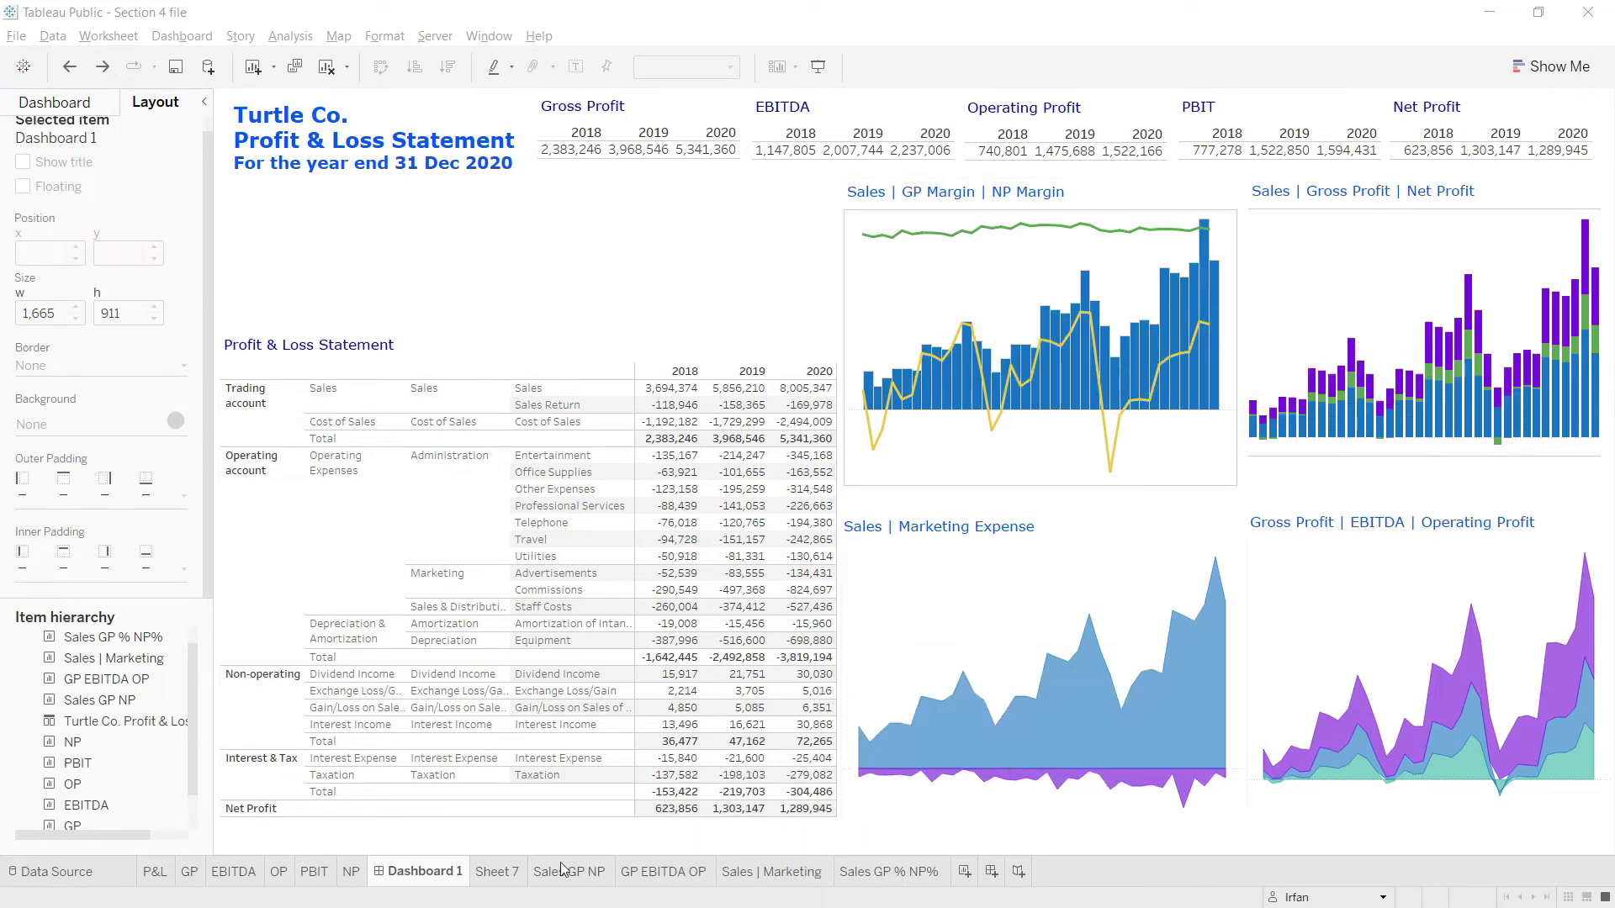
click(881, 873)
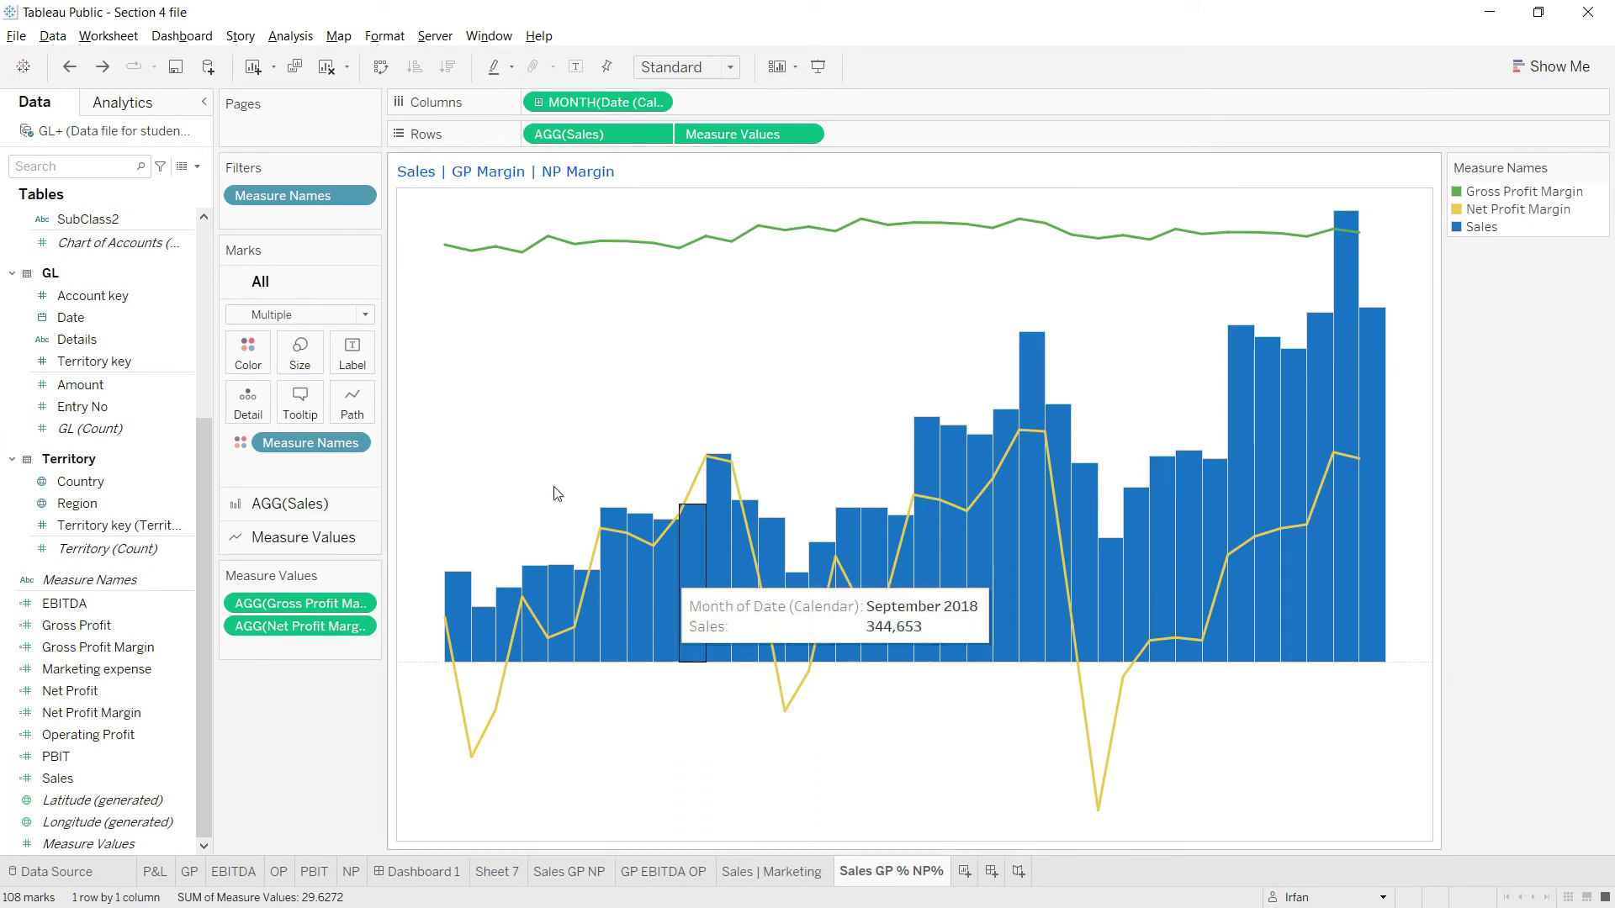
Step: Set the Sales GP % NP% sheet's column divider pane borders to None
click(391, 38)
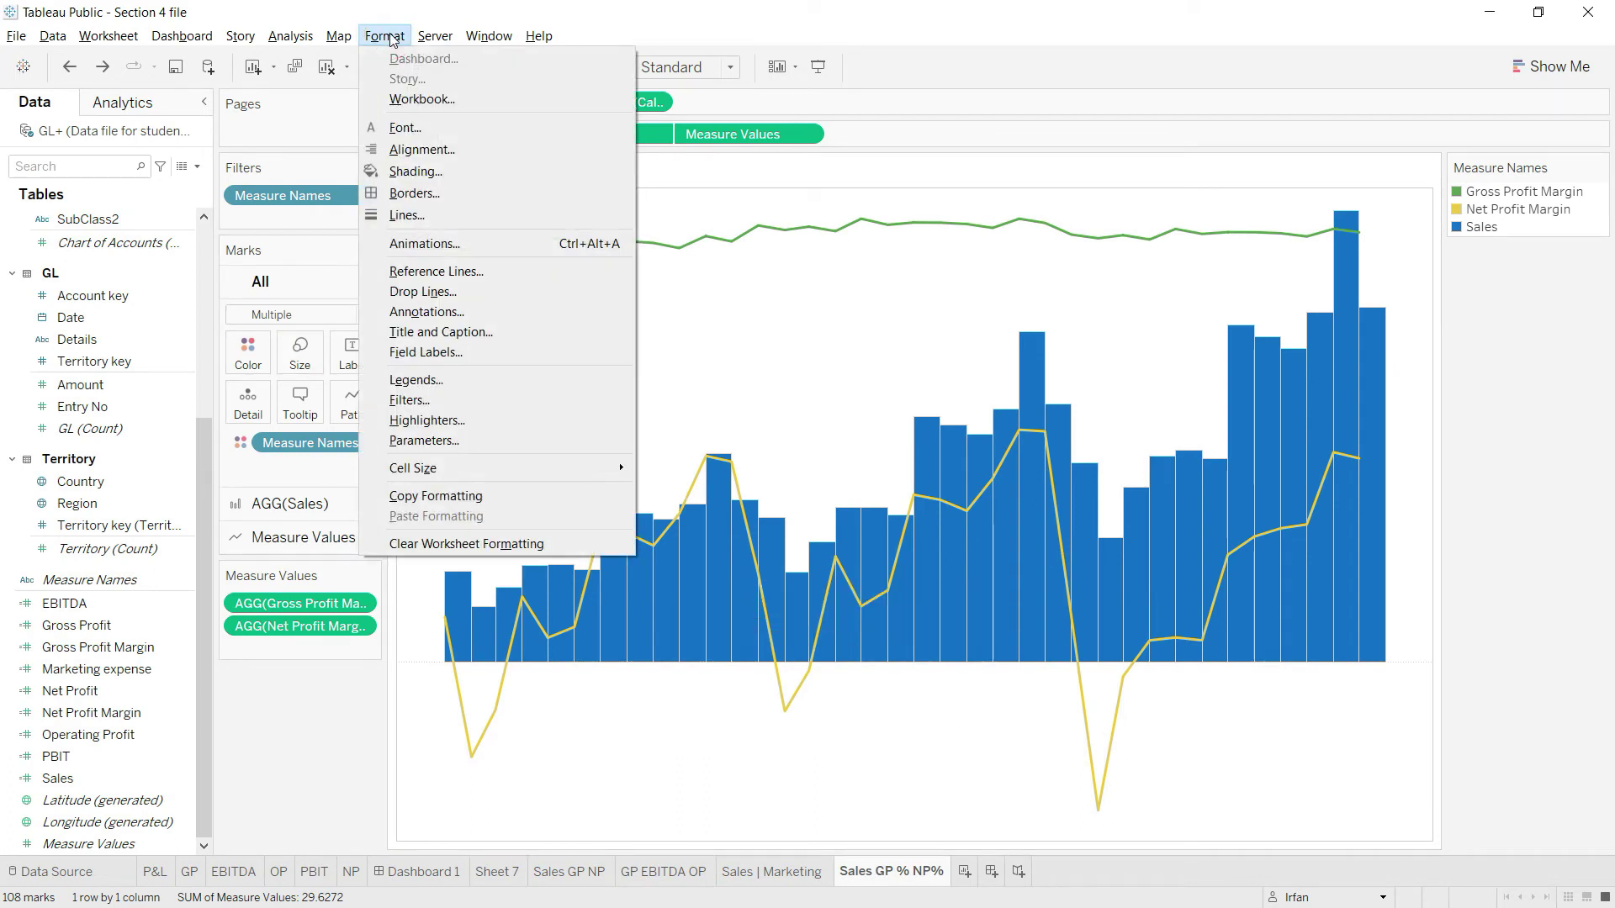
click(414, 193)
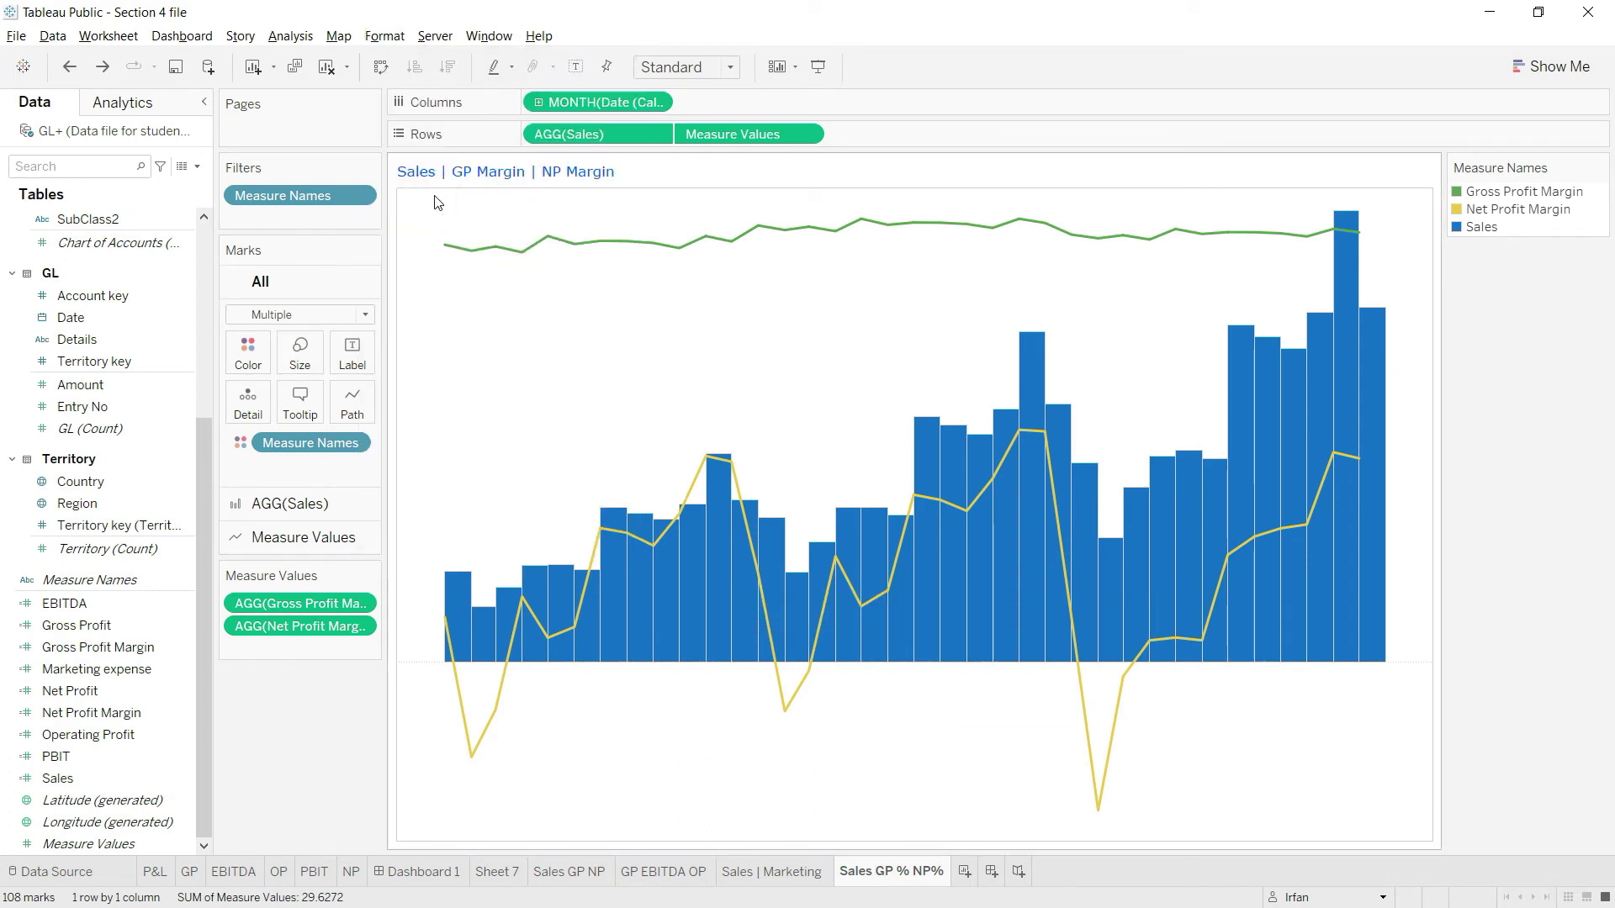
click(160, 172)
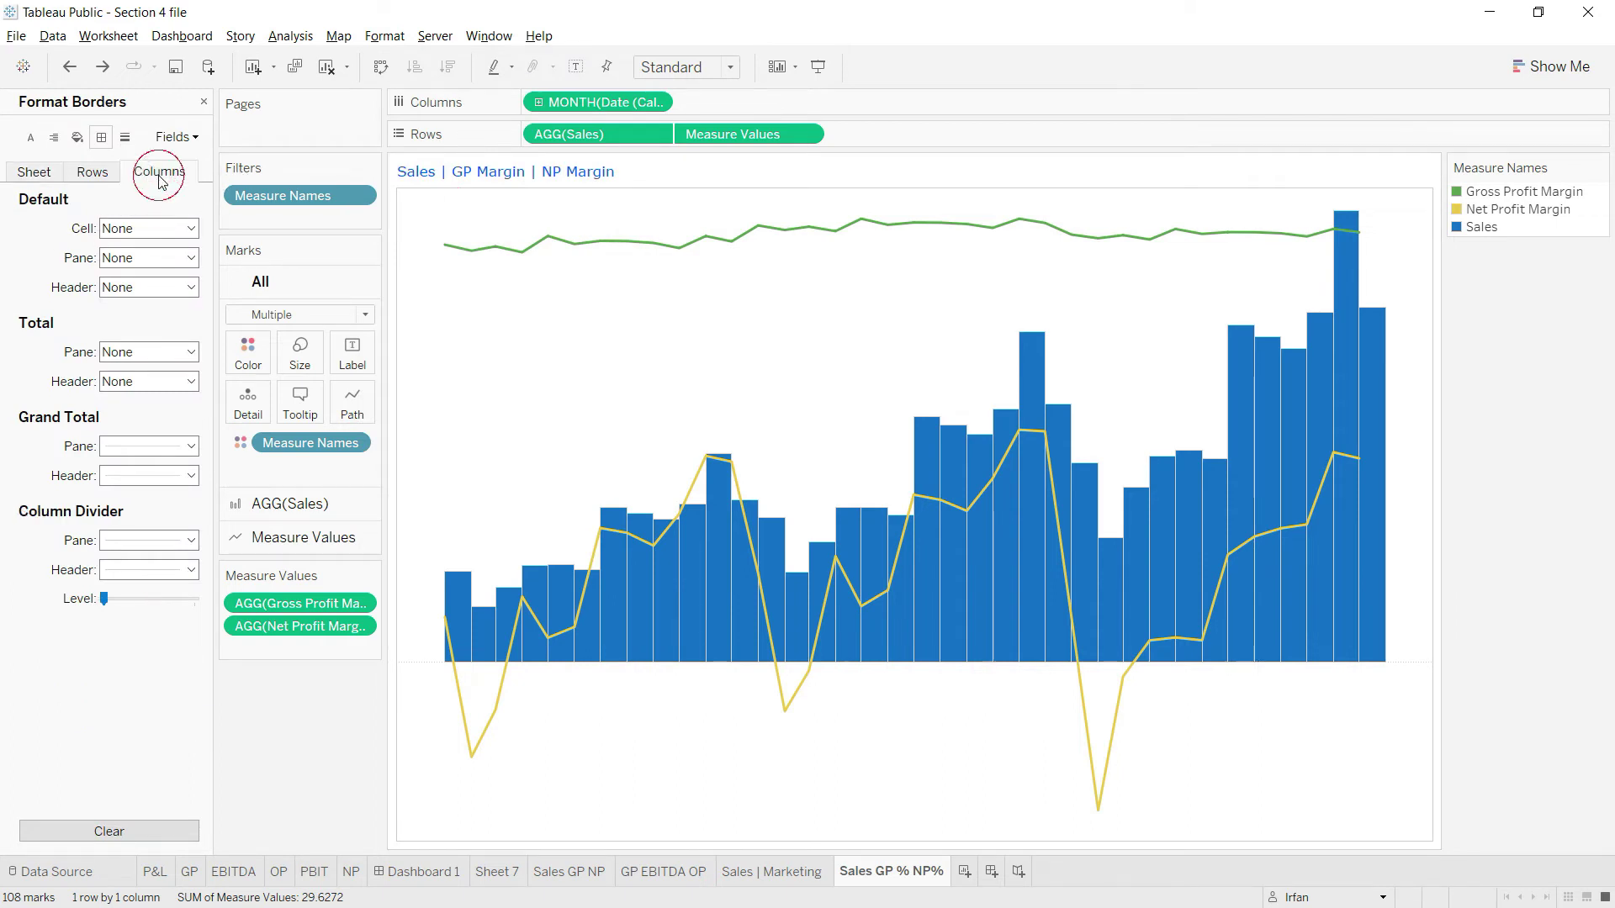
click(191, 541)
click(190, 571)
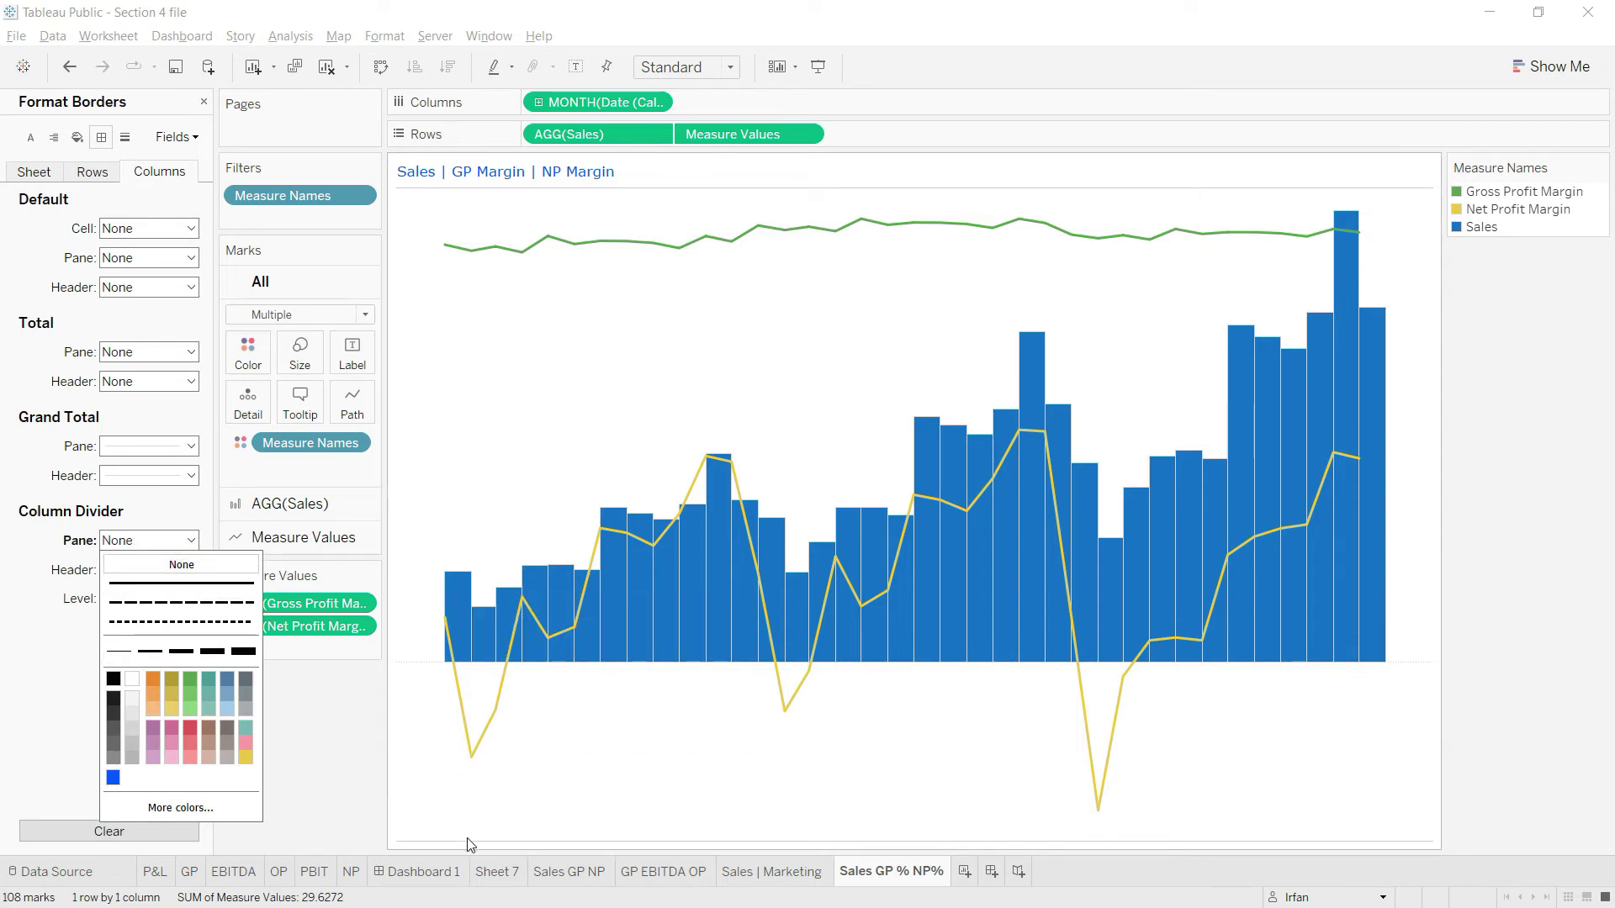
Step: Return to Dashboard 1, undo the last change, and move to the Sales GP NP sheet
click(450, 872)
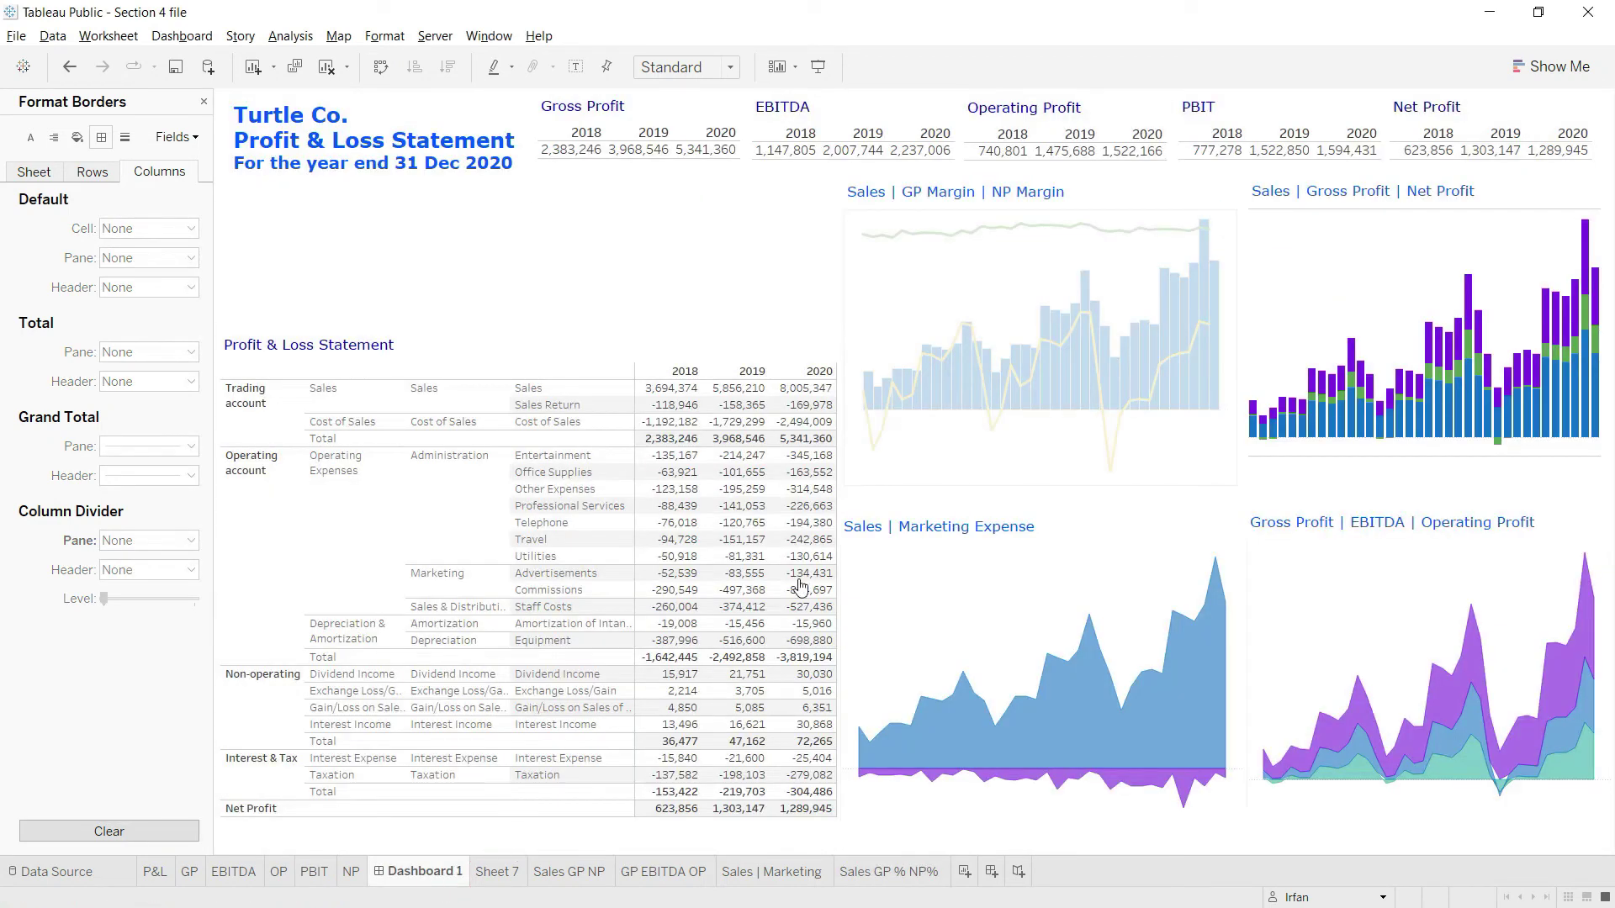
click(750, 295)
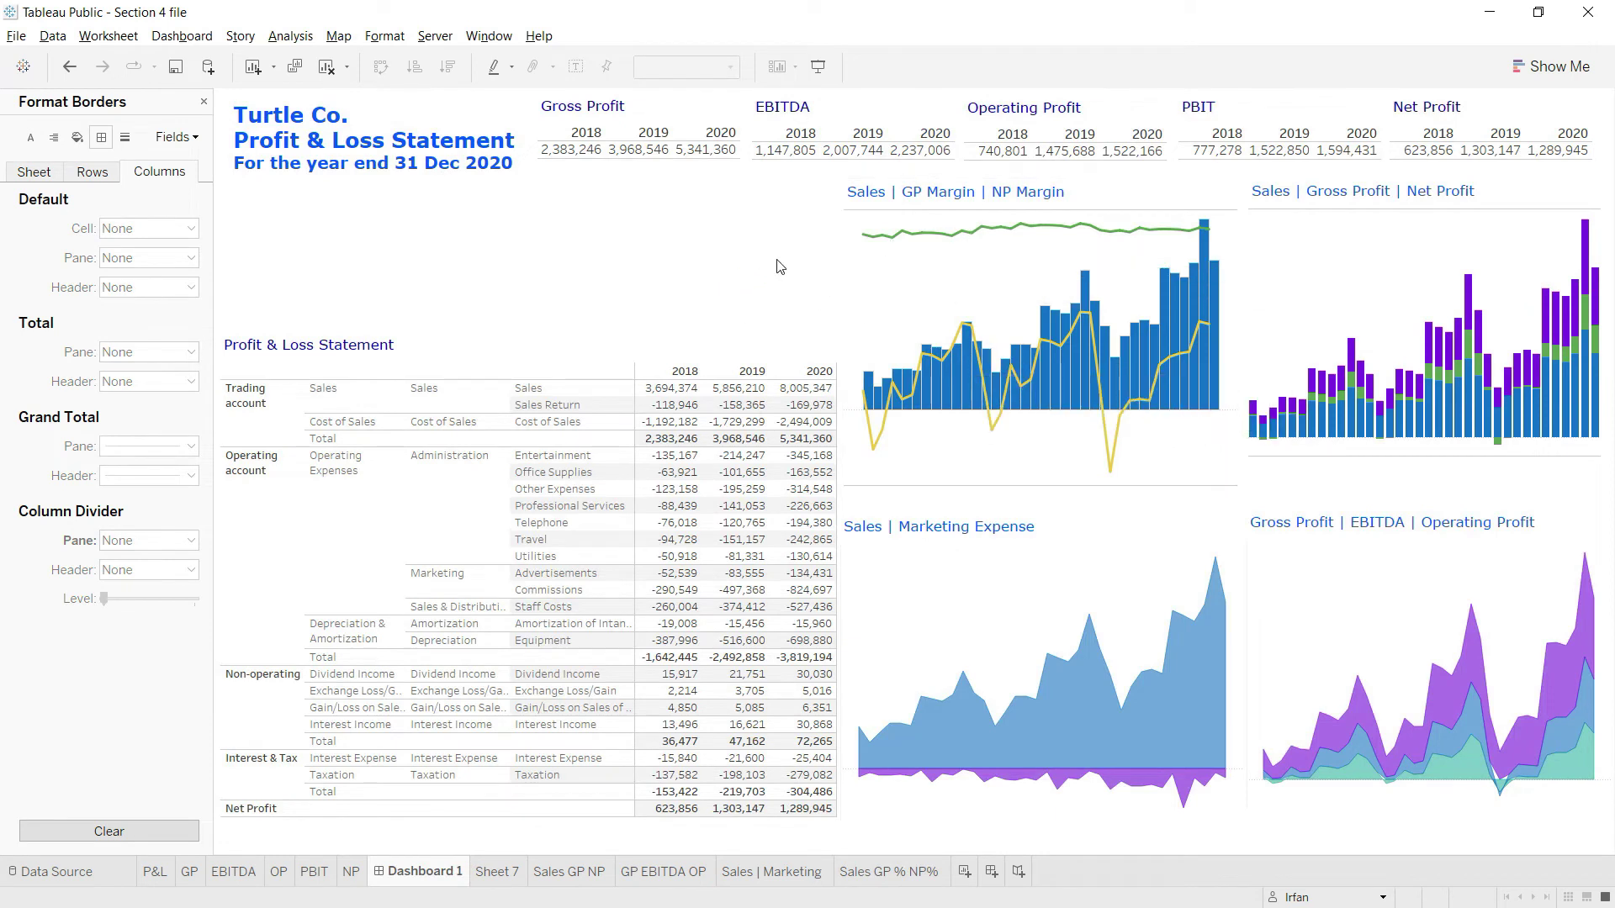
key(ctrl+z)
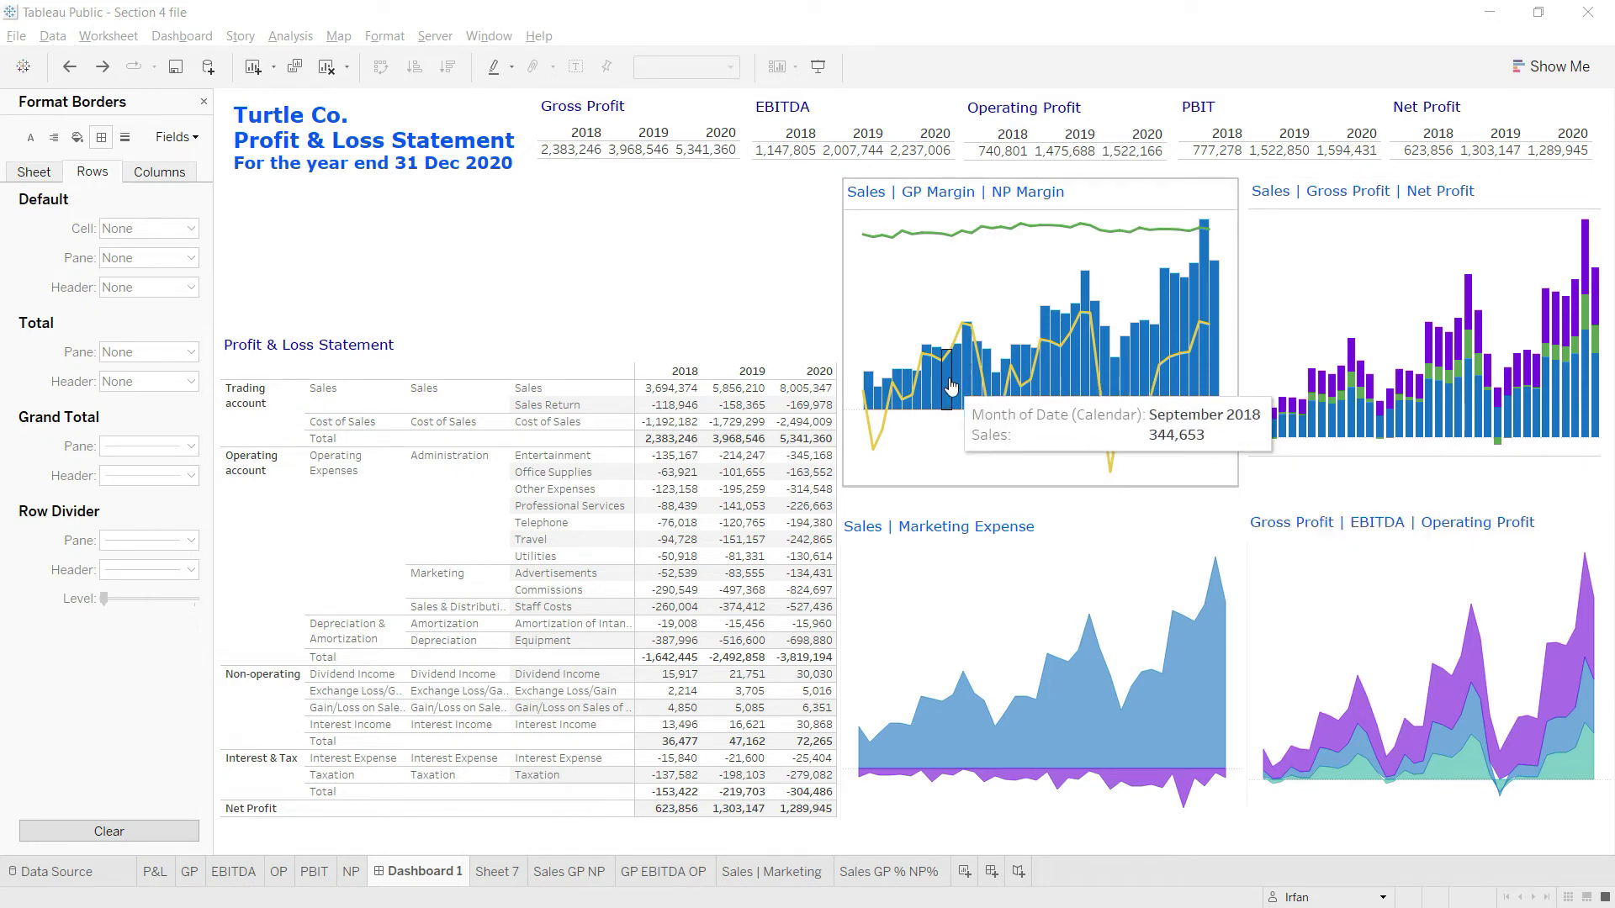
click(561, 875)
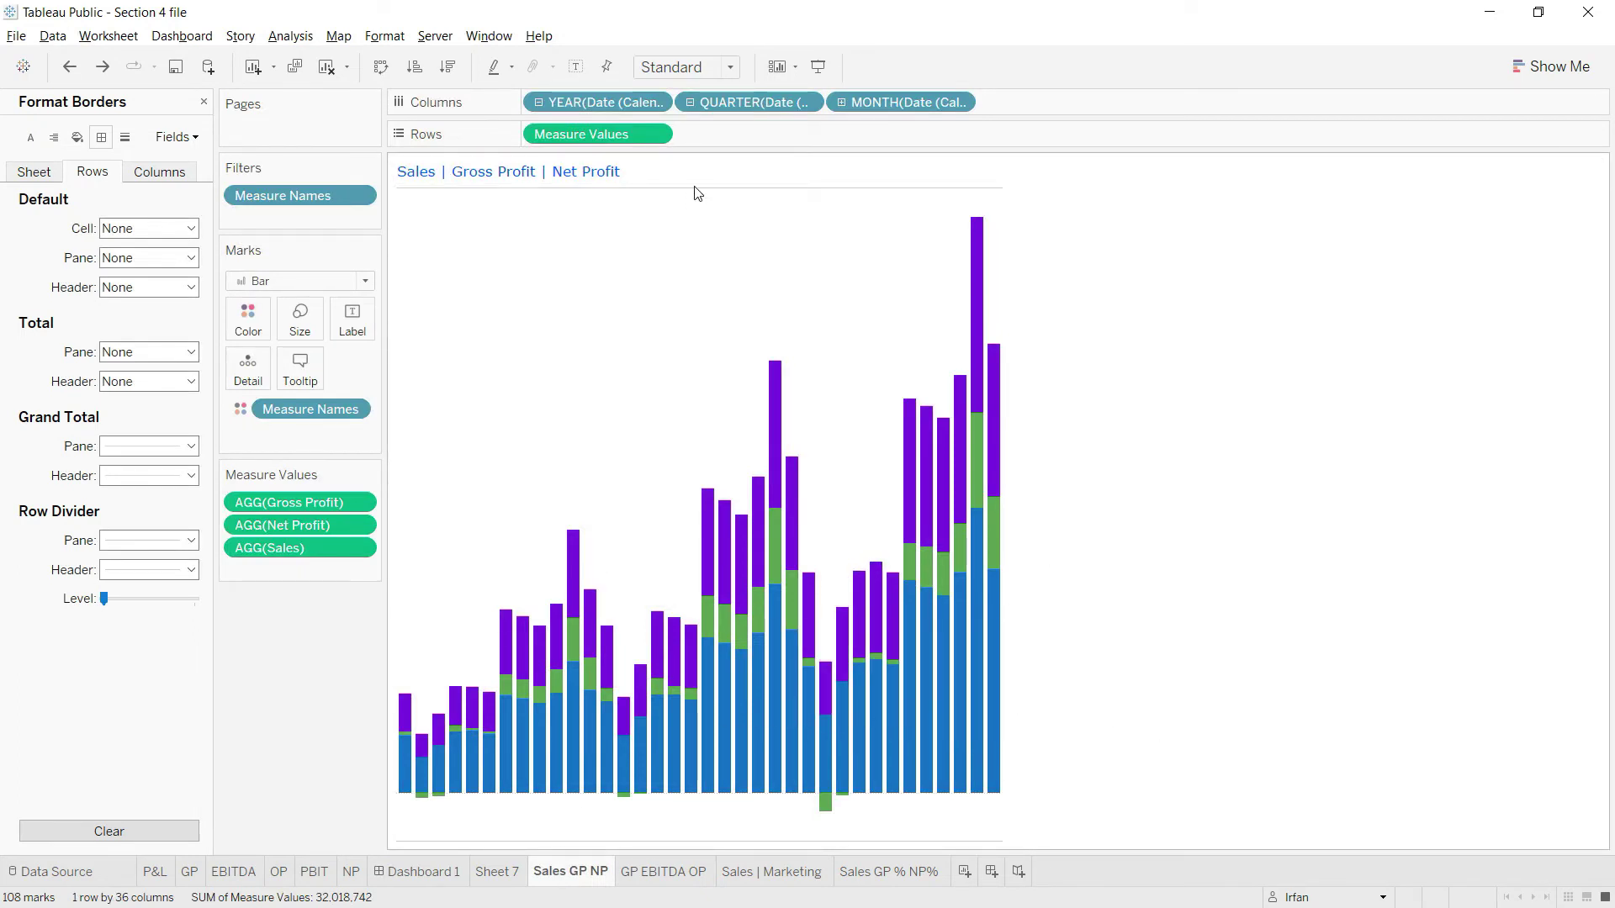
Step: Set the Sales GP NP sheet's row divider pane borders to None
click(385, 36)
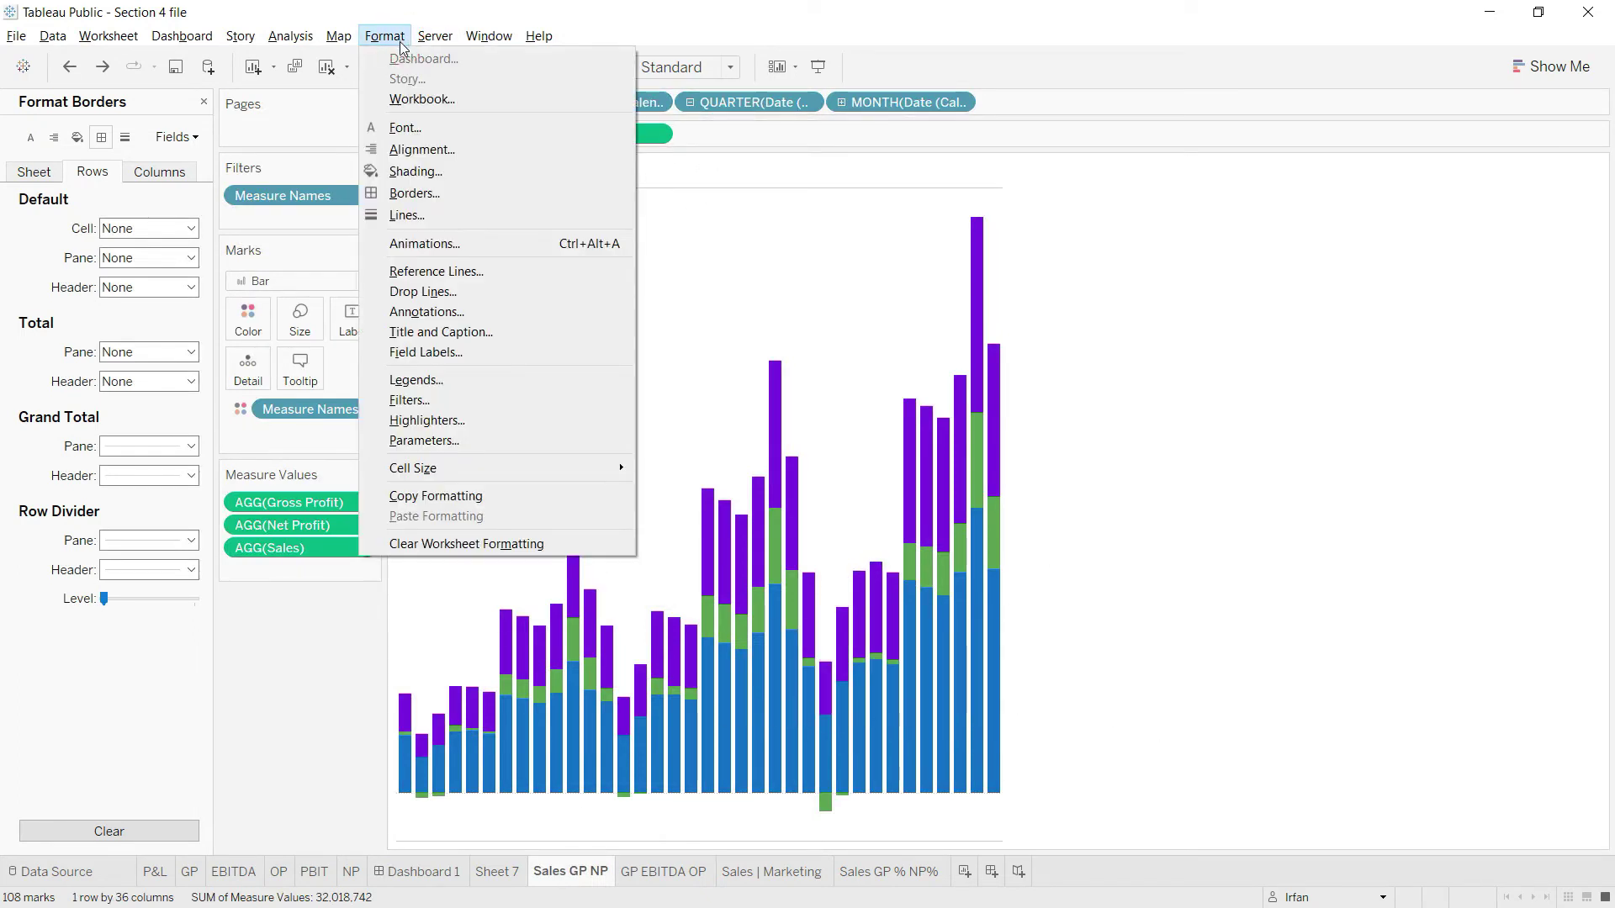
click(421, 194)
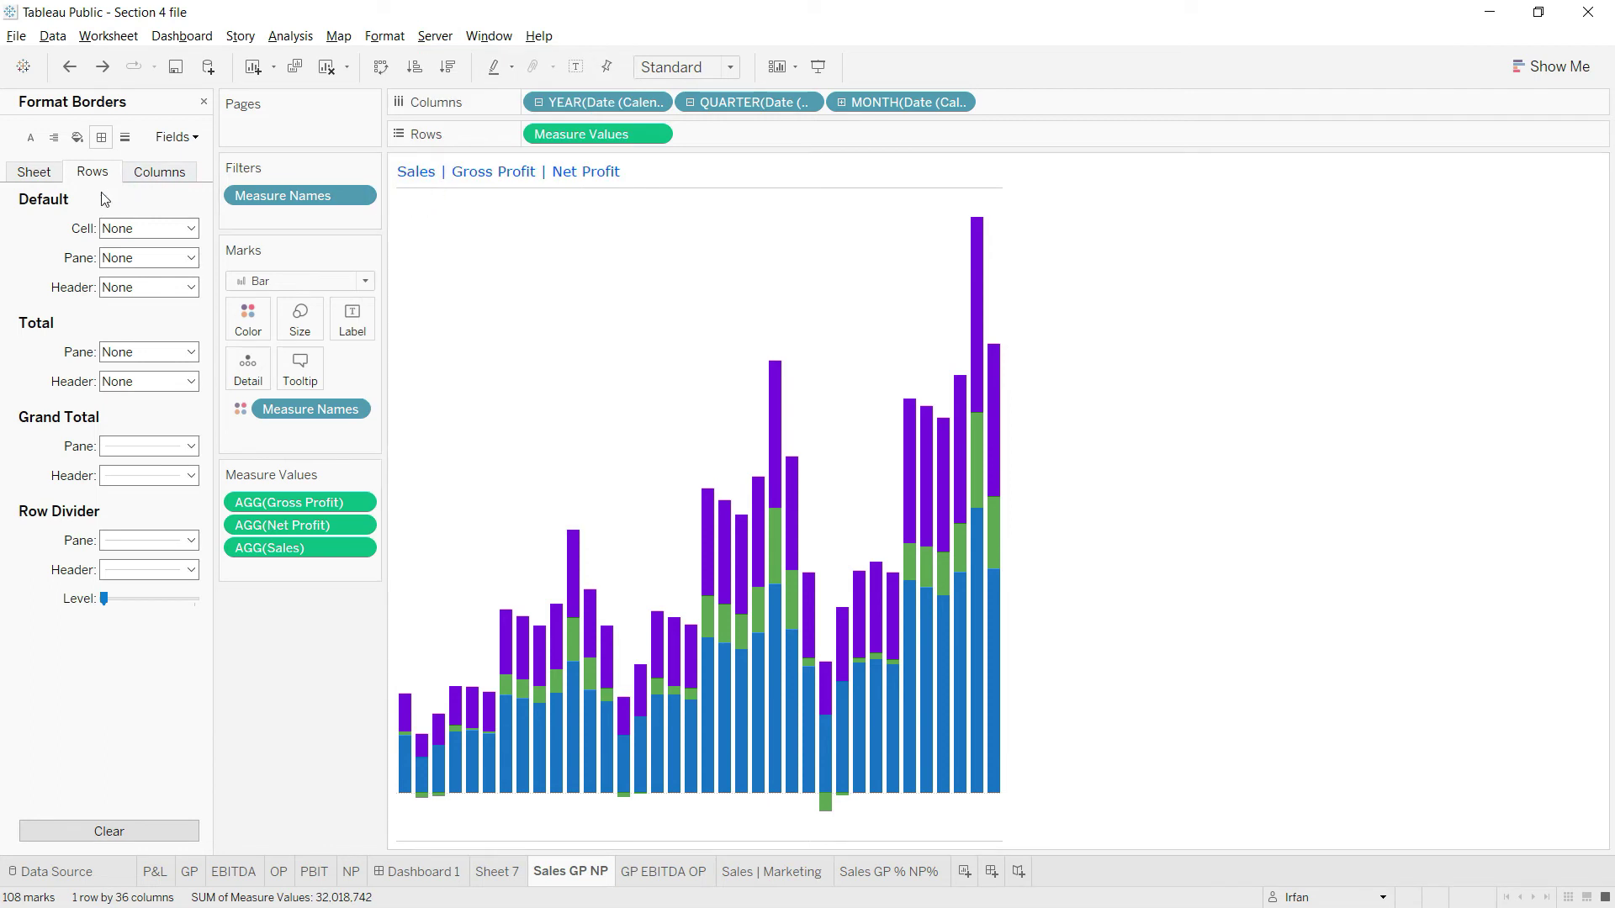
click(182, 542)
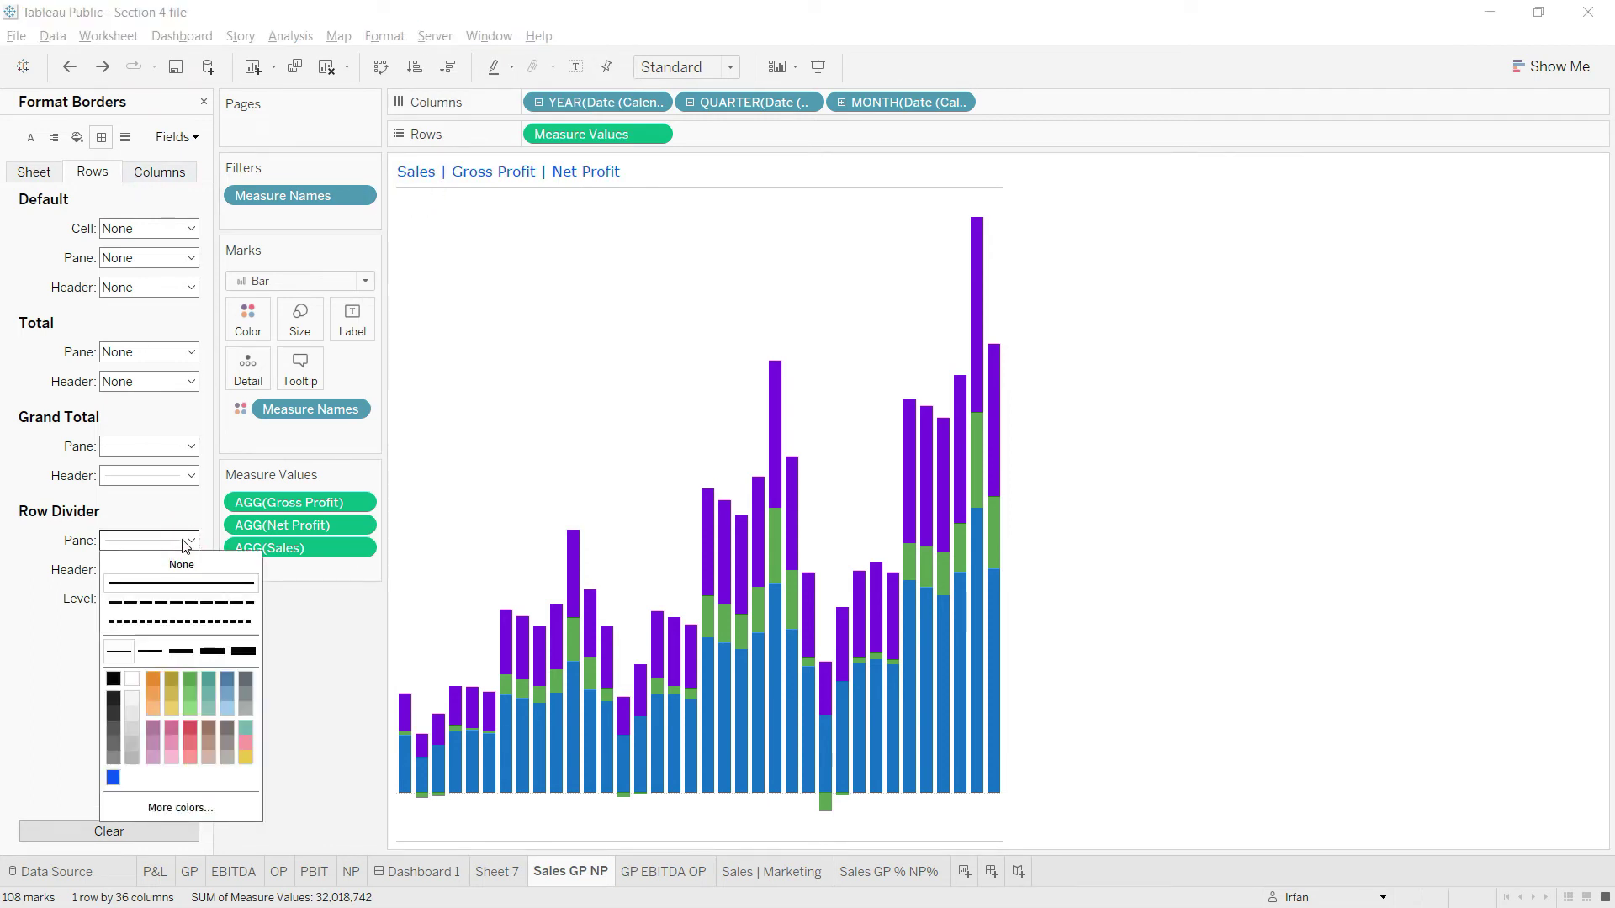
click(181, 565)
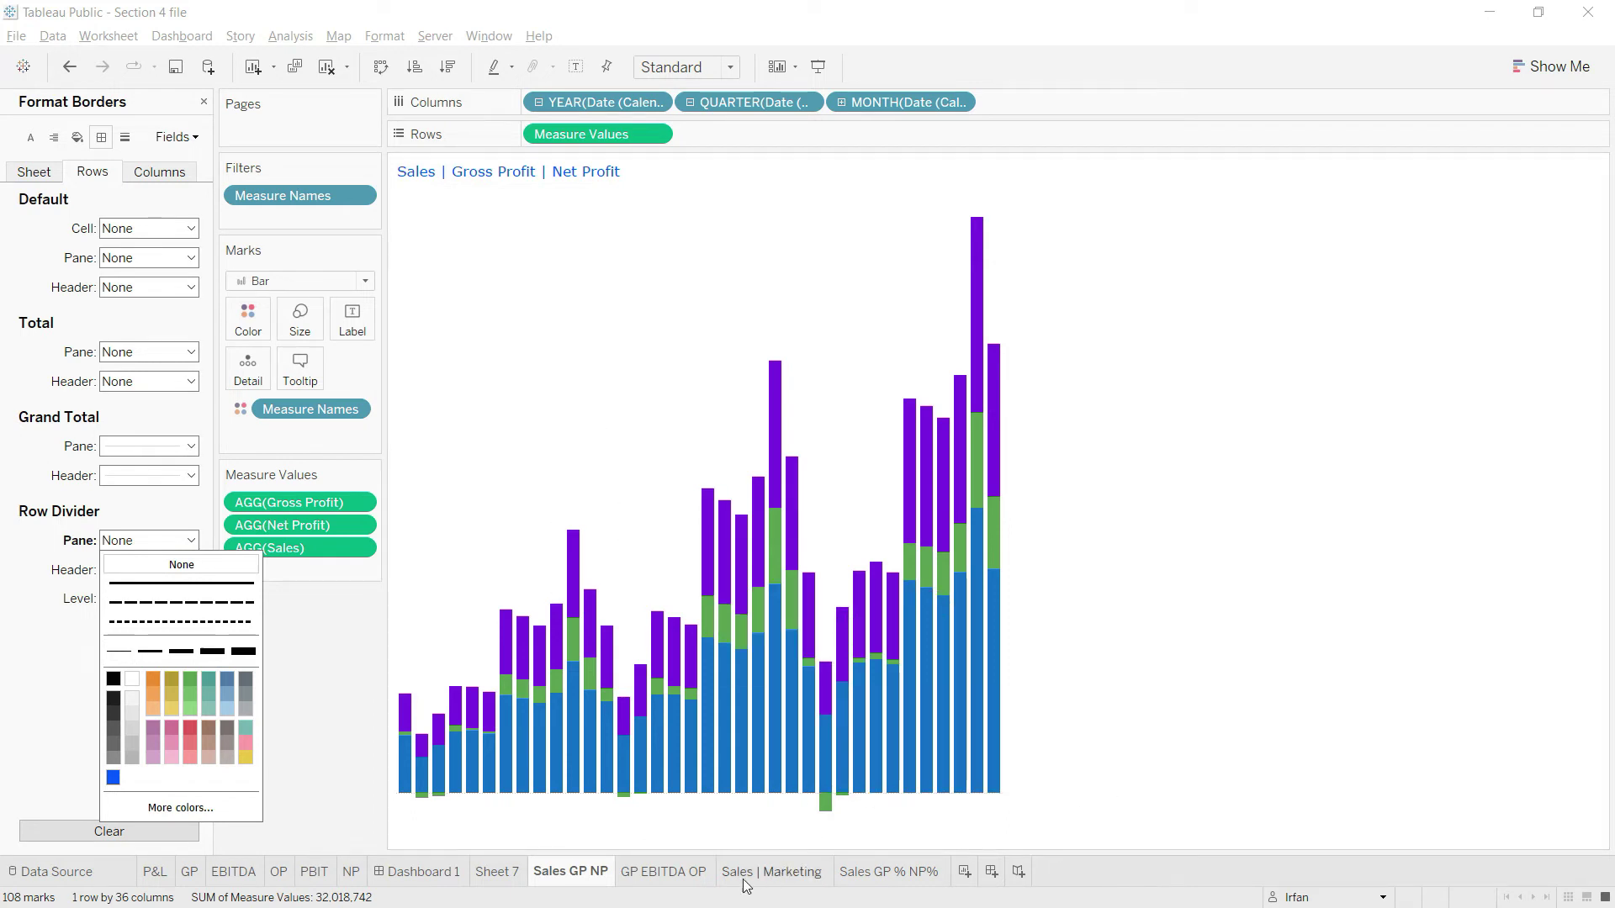
Step: Check the row divider setting on the Sales GP % NP% sheet, then return to Dashboard 1
click(685, 876)
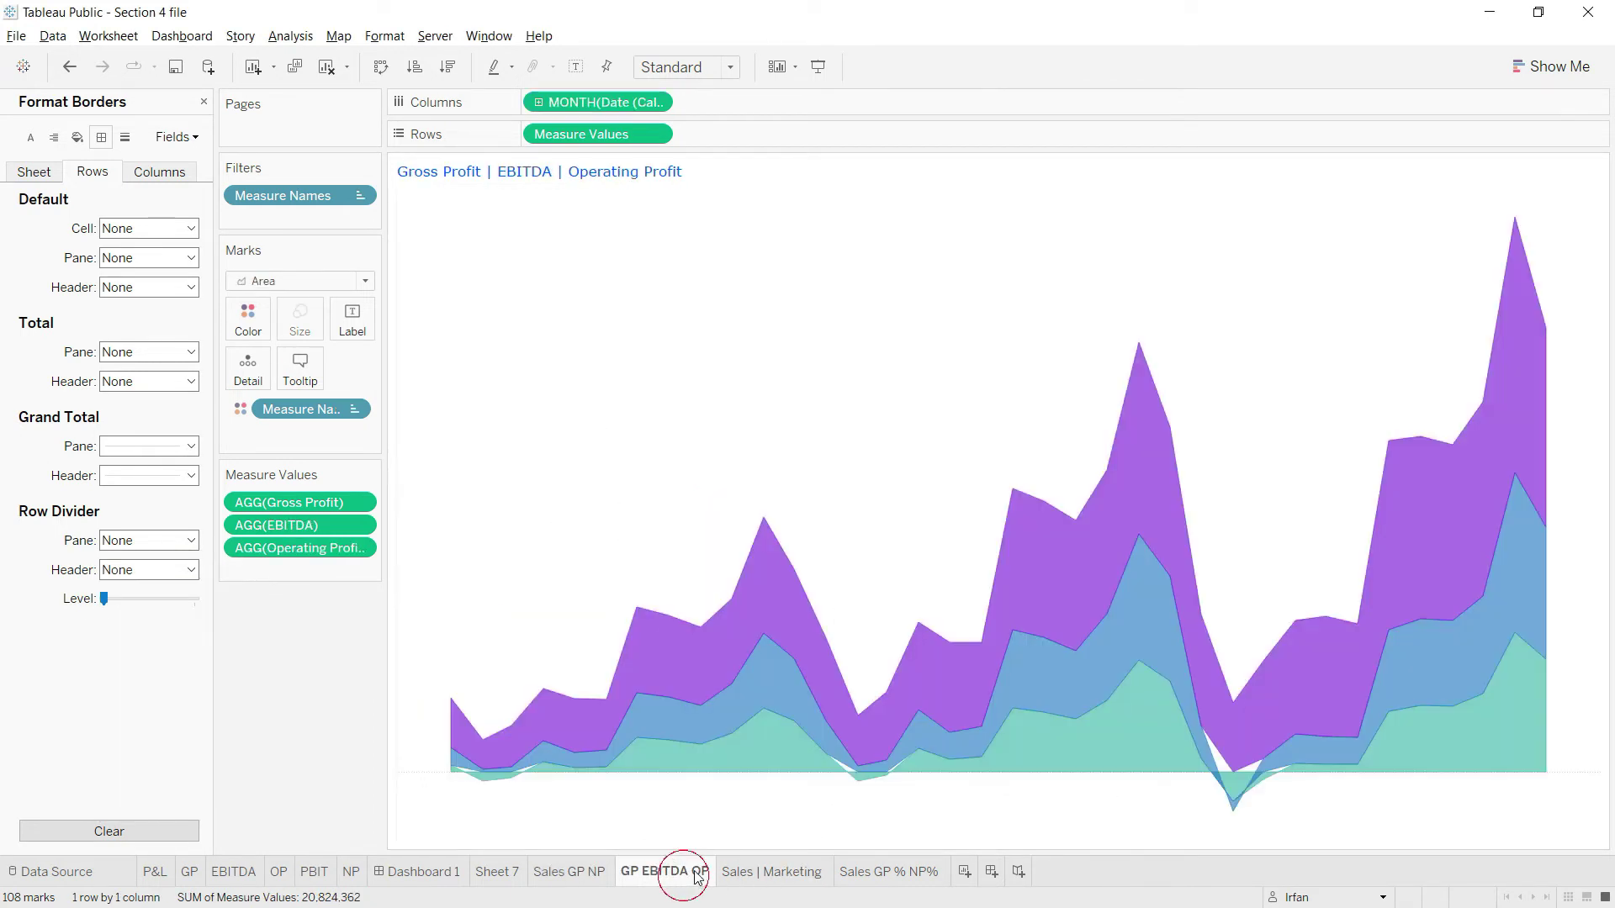
click(761, 875)
click(862, 871)
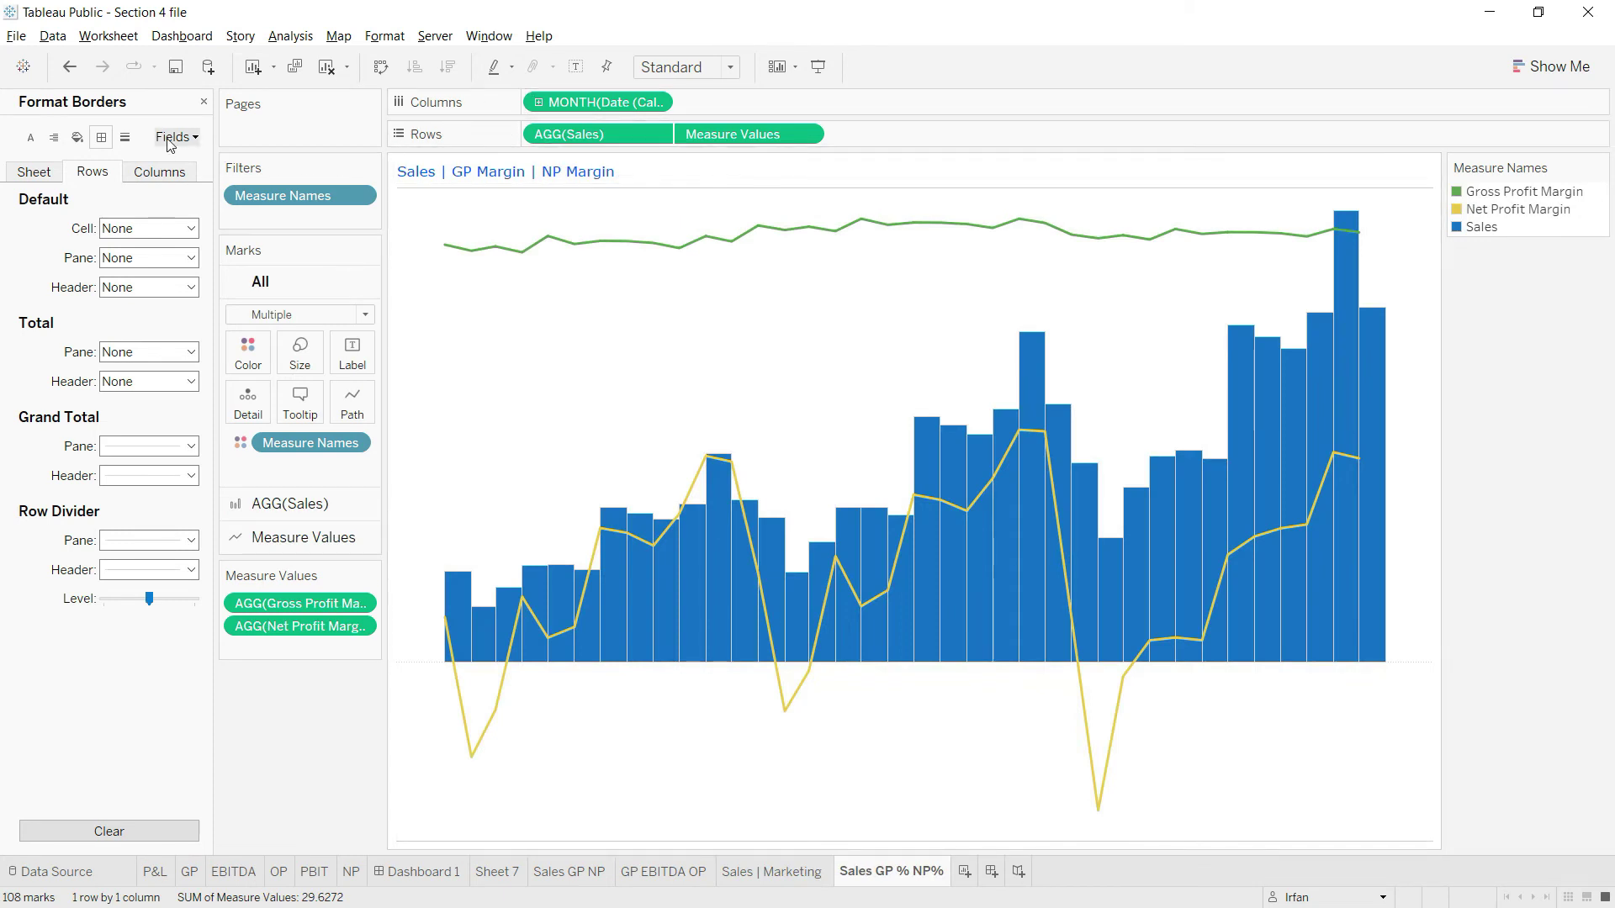
click(192, 541)
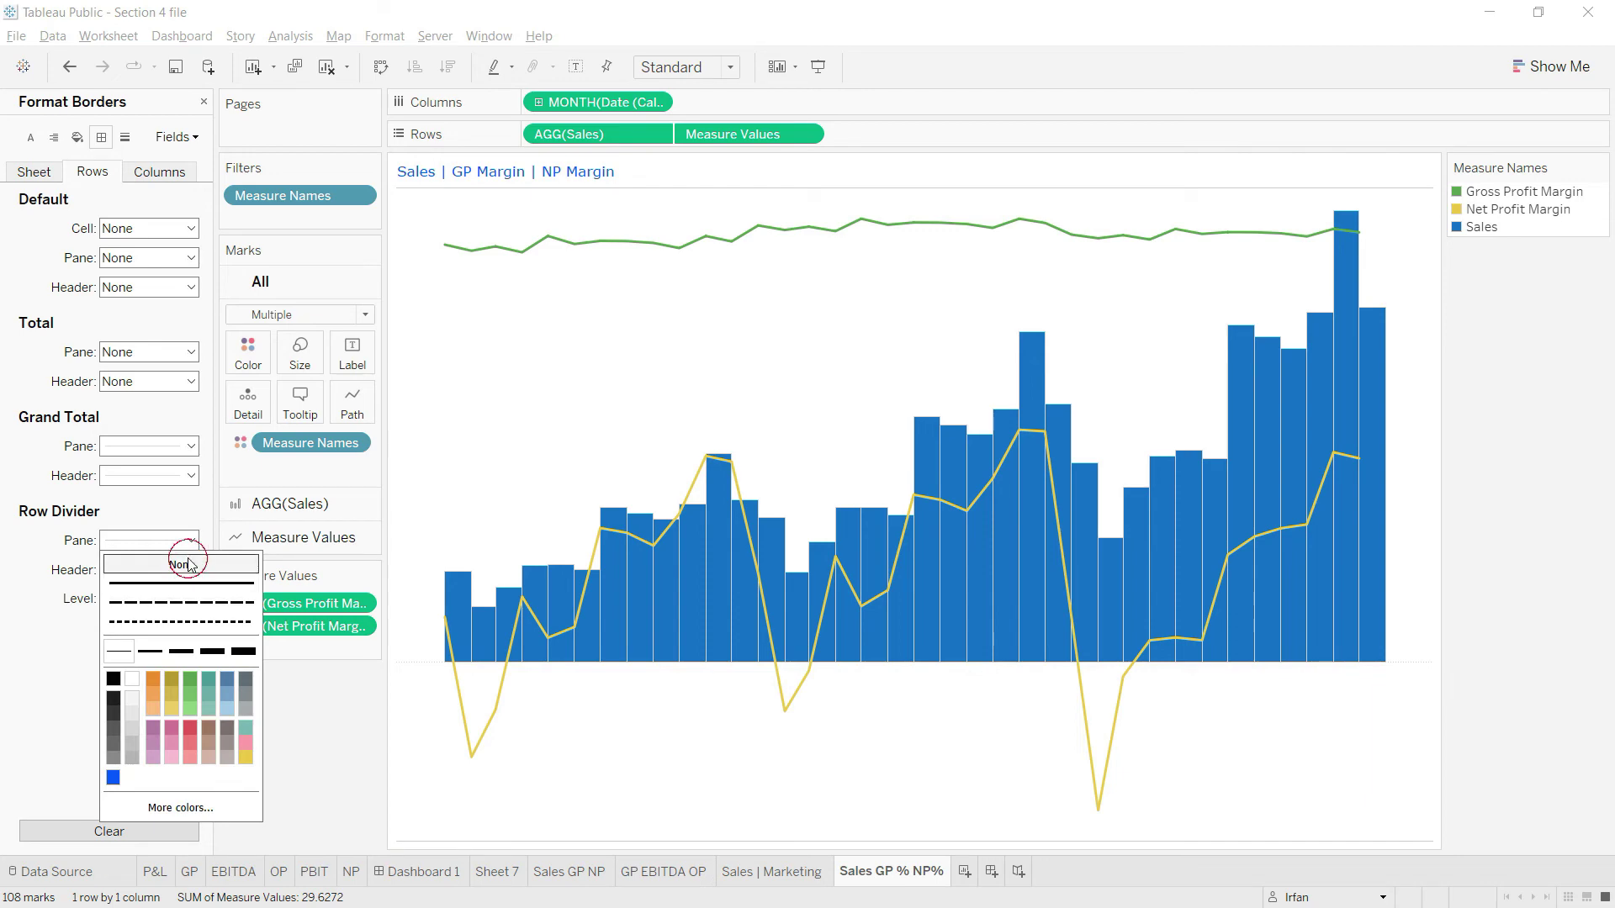
click(414, 871)
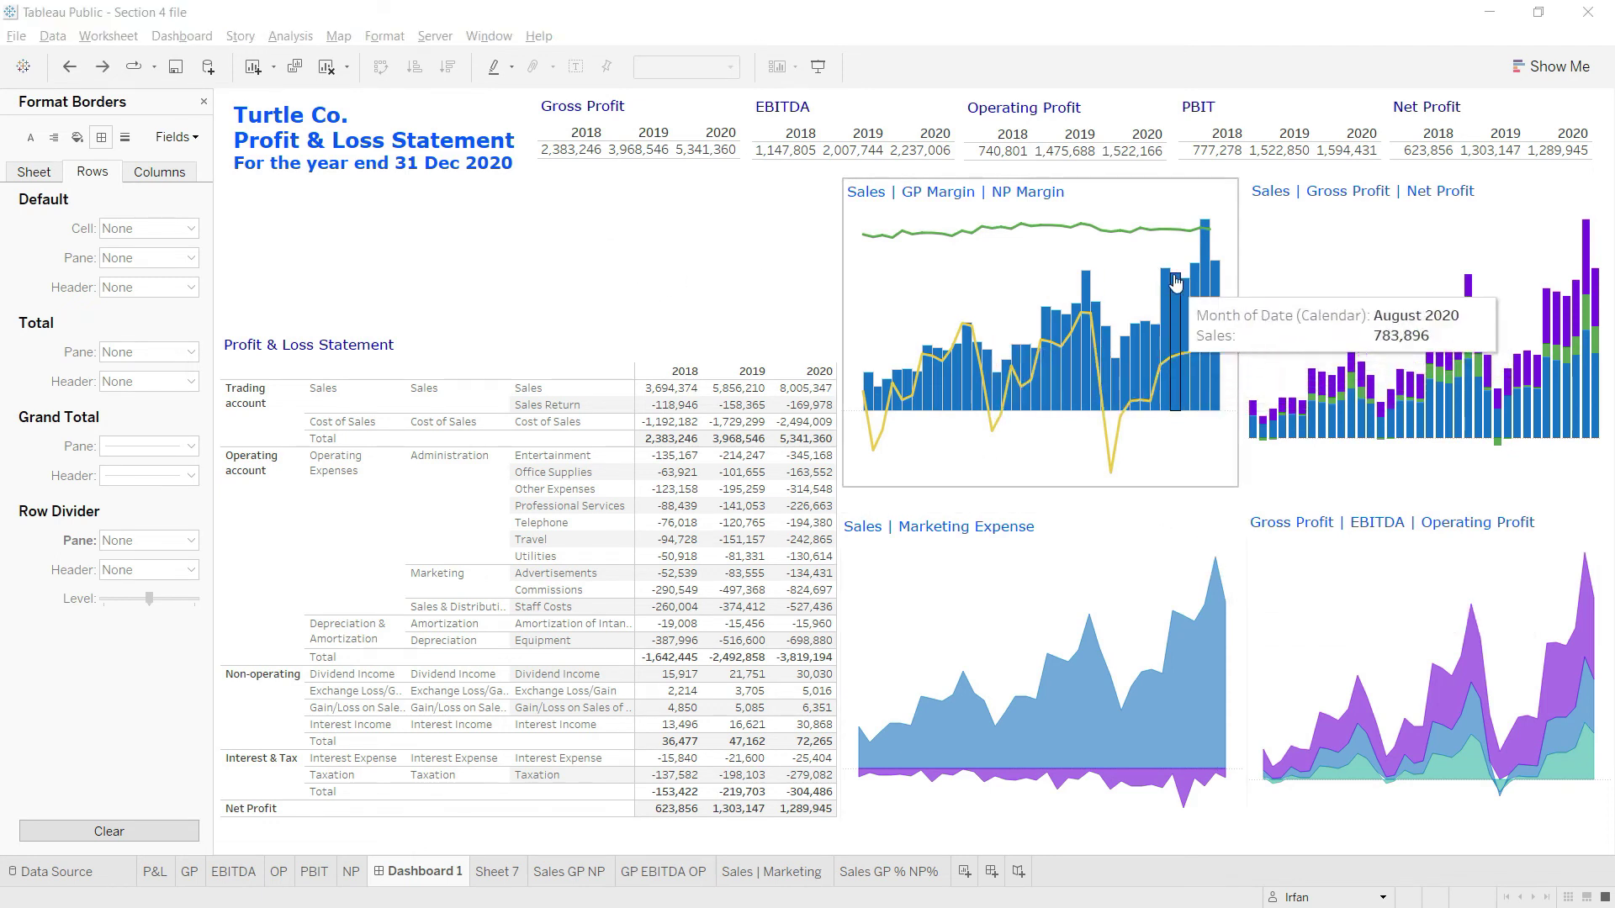
Step: Extend the Sales | GP Margin chart downward and raise the Sales | Gross Profit chart's bottom to match
click(1198, 192)
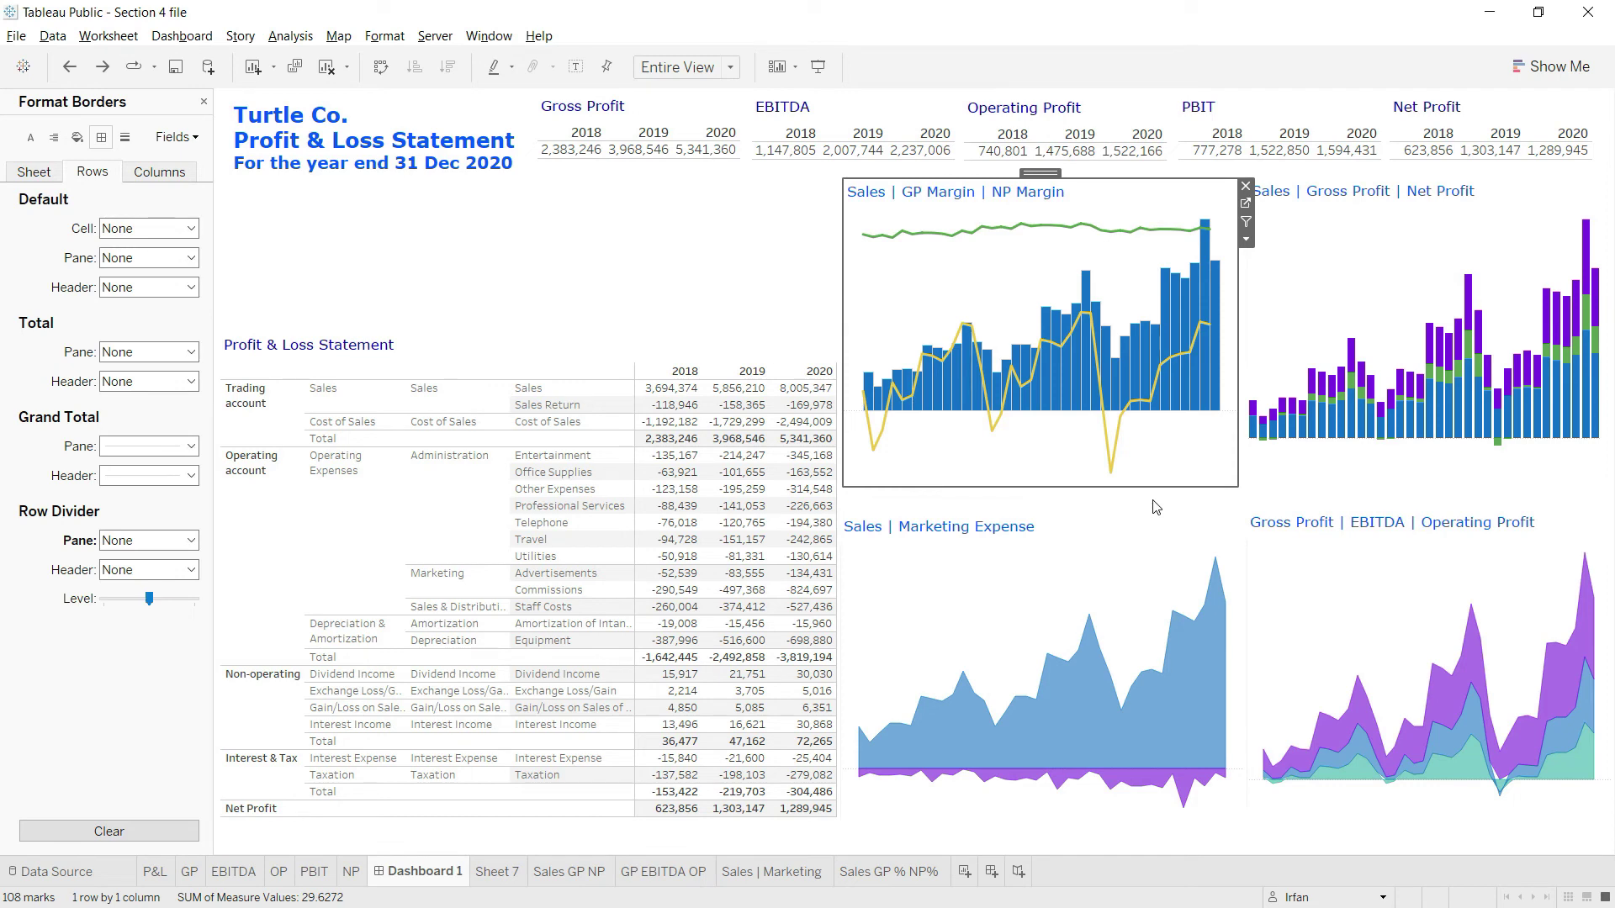
drag(1148, 486, 1157, 518)
click(1409, 290)
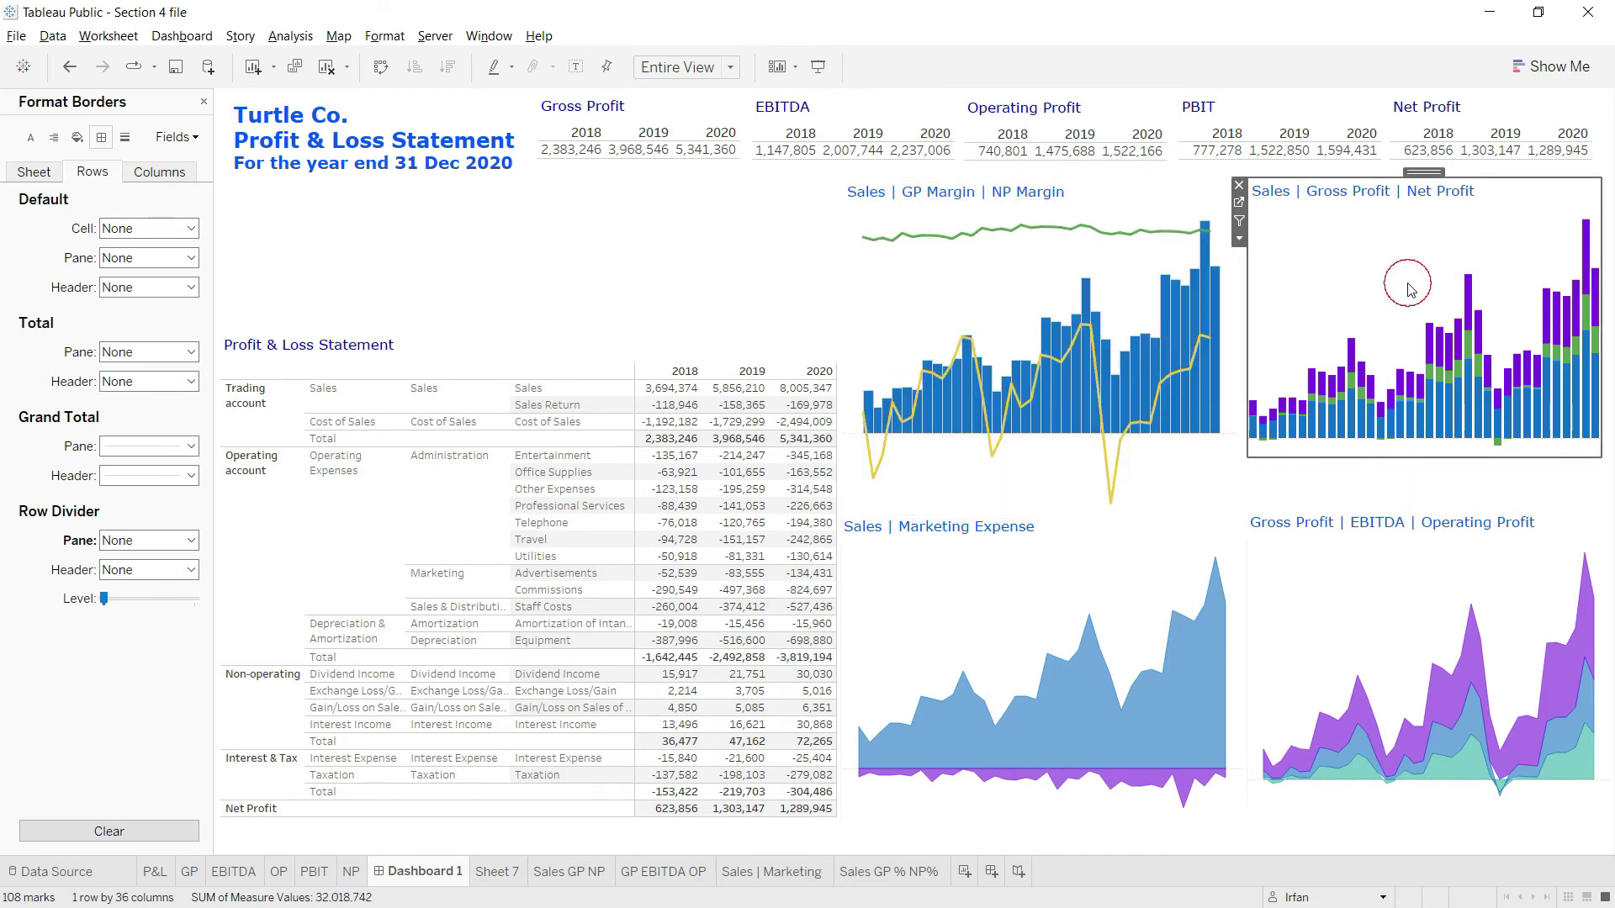
drag(1438, 457, 1440, 456)
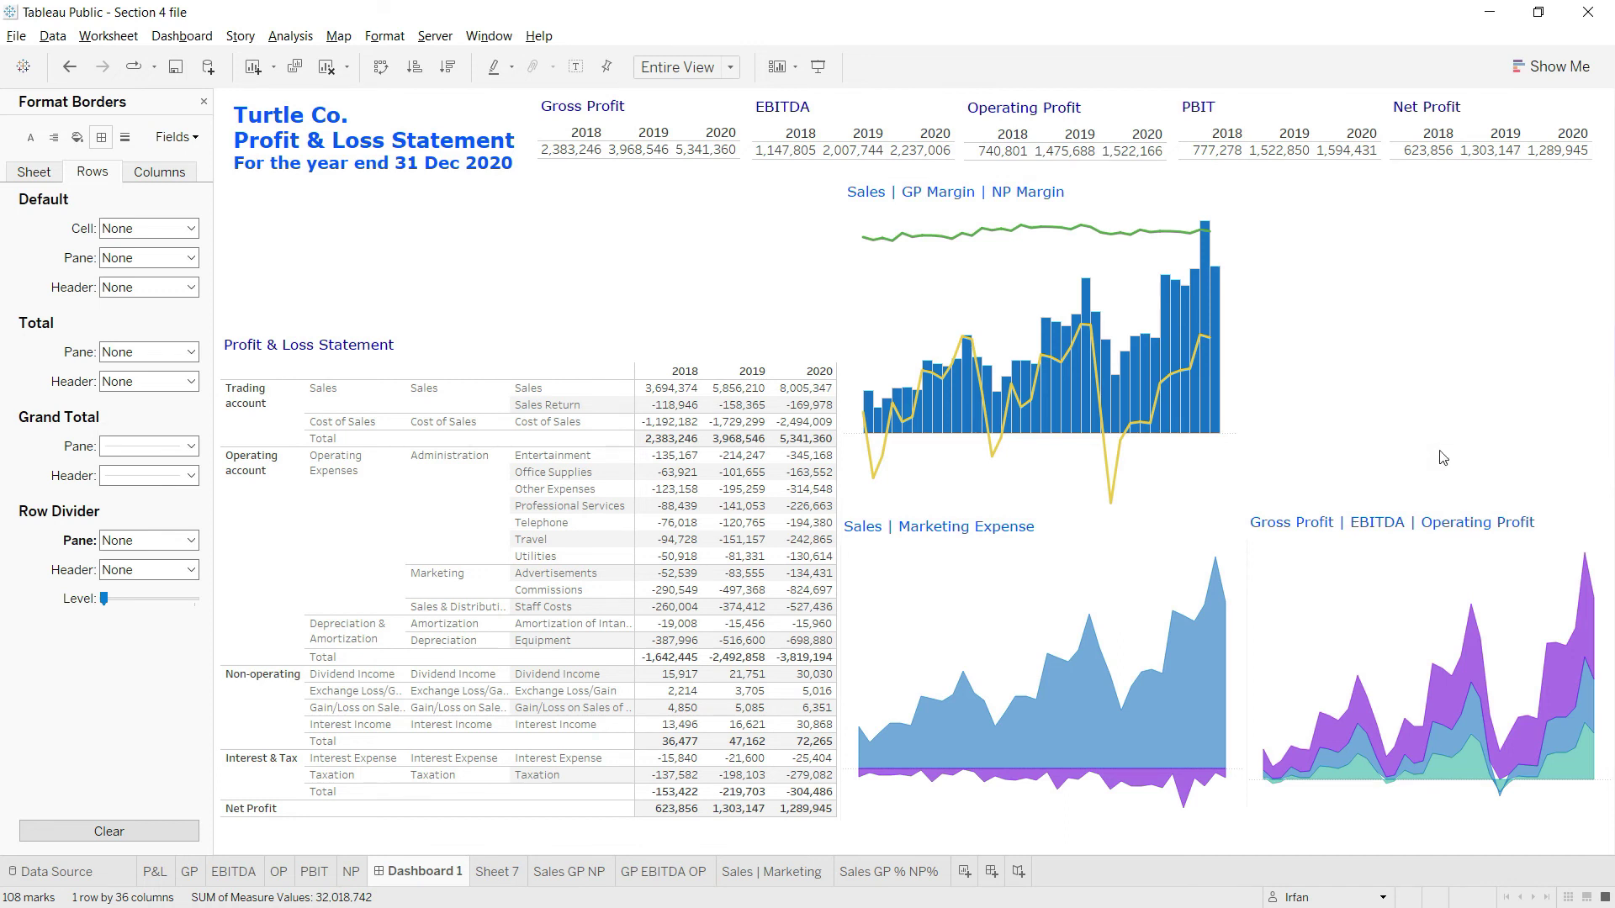
click(709, 276)
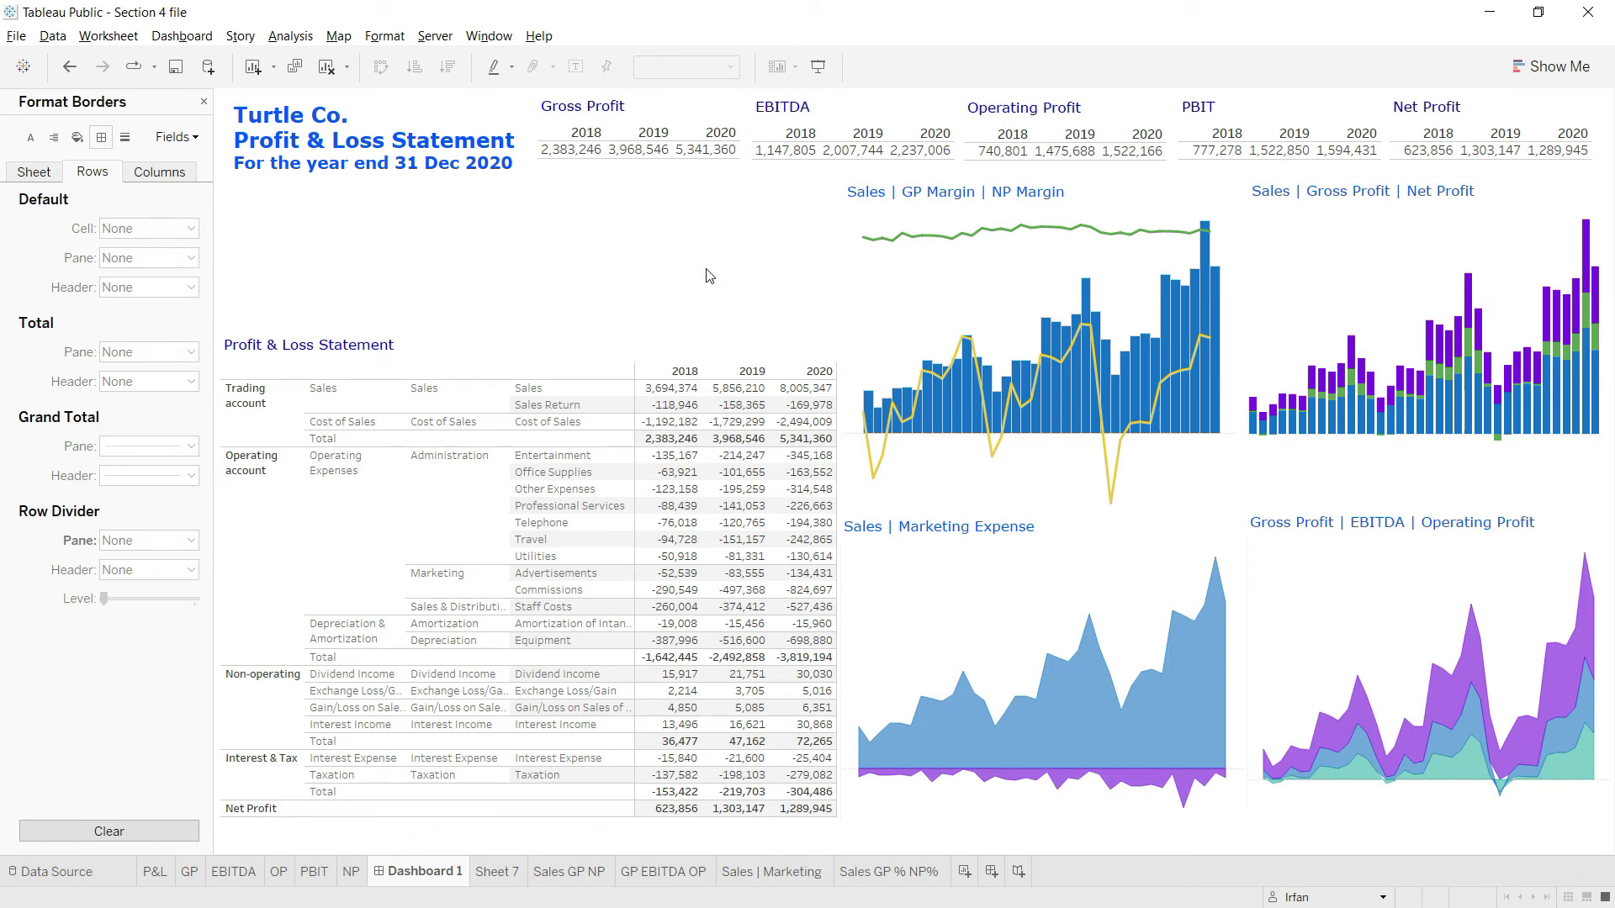